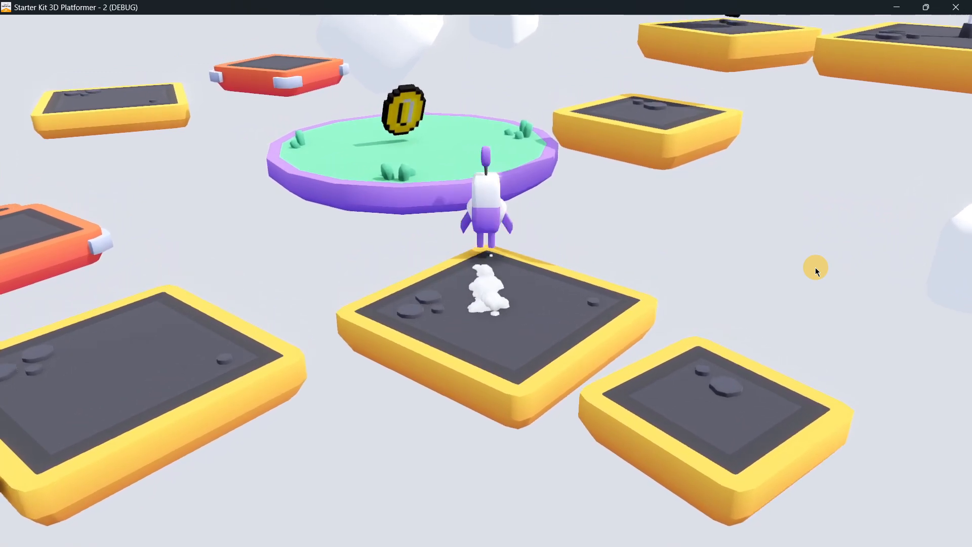
- Playtest the platformer level, jumping the character across the platforms and collecting the coin on the round grass platform
{"action": "key", "text": "a"}
{"action": "key", "text": "d"}
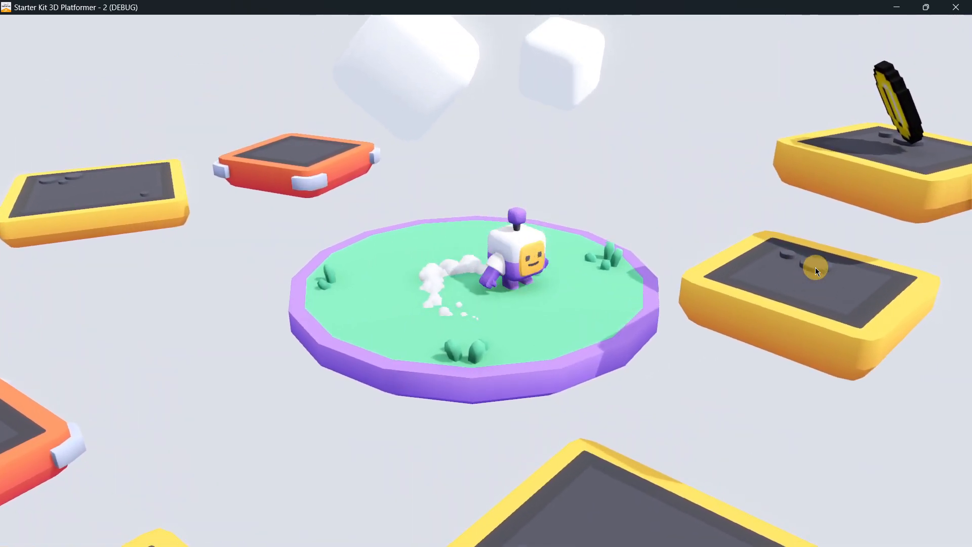
{"action": "key", "text": "space"}
{"action": "key", "text": "space"}
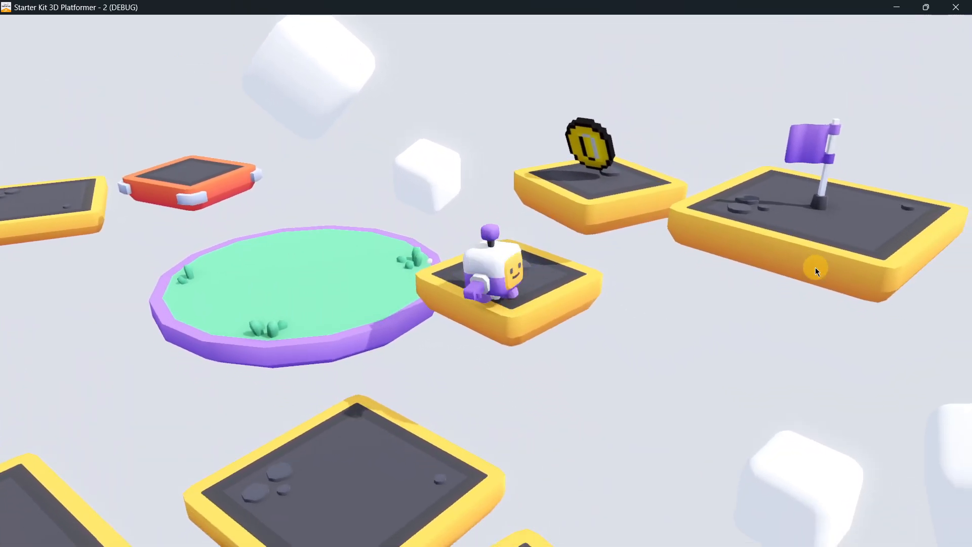
{"action": "key", "text": "space"}
{"action": "key", "text": "space"}
{"action": "key", "text": "w"}
{"action": "key", "text": "d"}
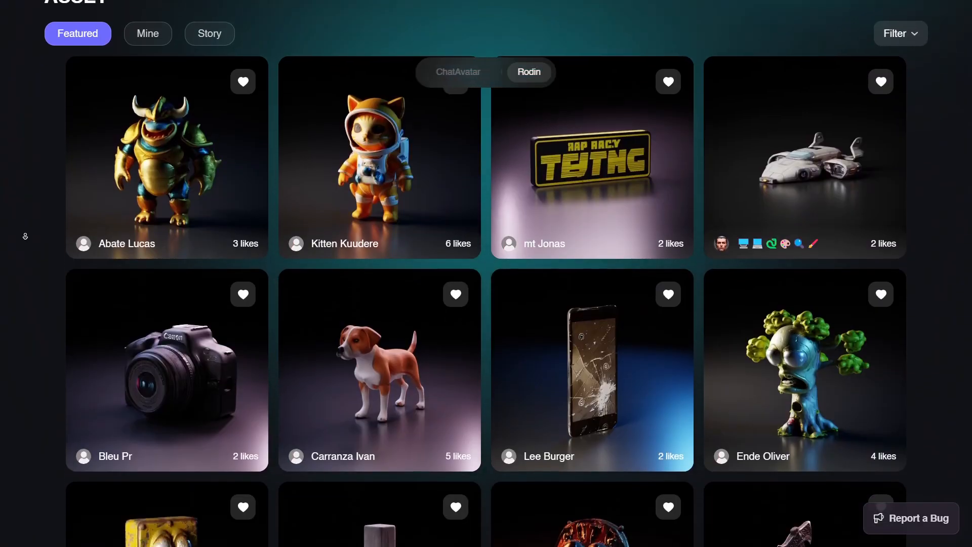
- Browse the featured 3D assets in the Hyperhuman Rodin gallery
{"action": "scroll", "coordinate": [26, 235], "scroll_direction": "down", "scroll_amount": 3}
{"action": "scroll", "coordinate": [25, 236], "scroll_direction": "down", "scroll_amount": 5}
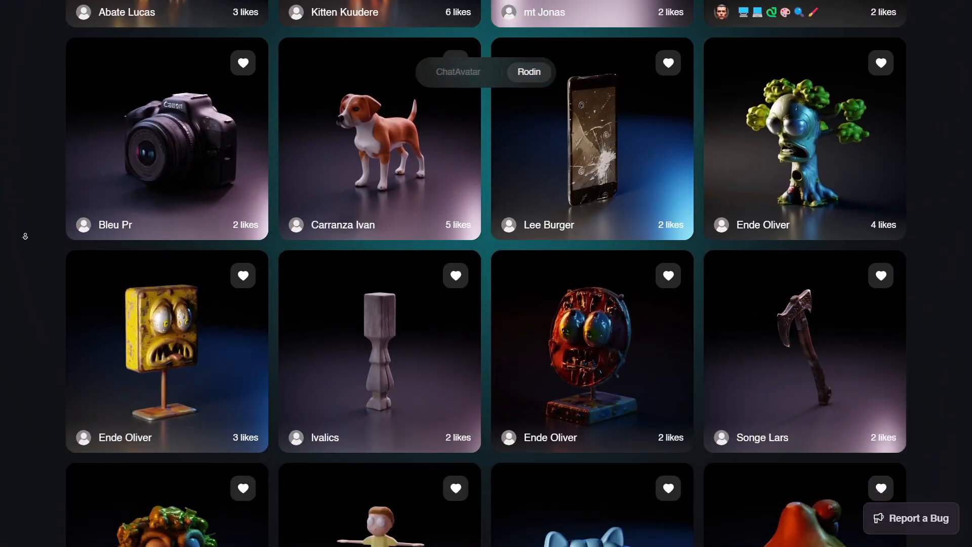
{"action": "scroll", "coordinate": [25, 236], "scroll_direction": "down", "scroll_amount": 3}
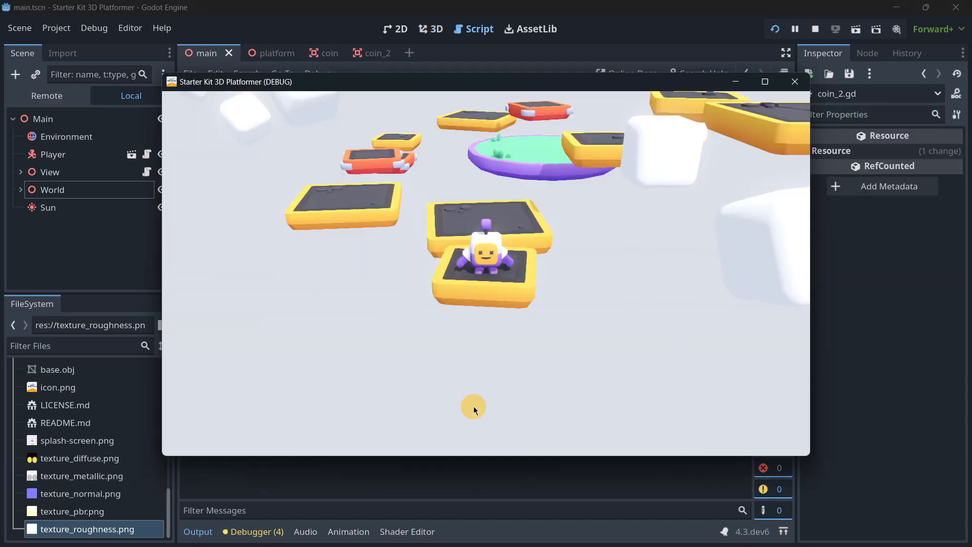
- Playtest the Starter Kit 3D Platformer project from Godot, moving and jumping the character around the yellow platforms near the start
{"action": "key", "text": "w"}
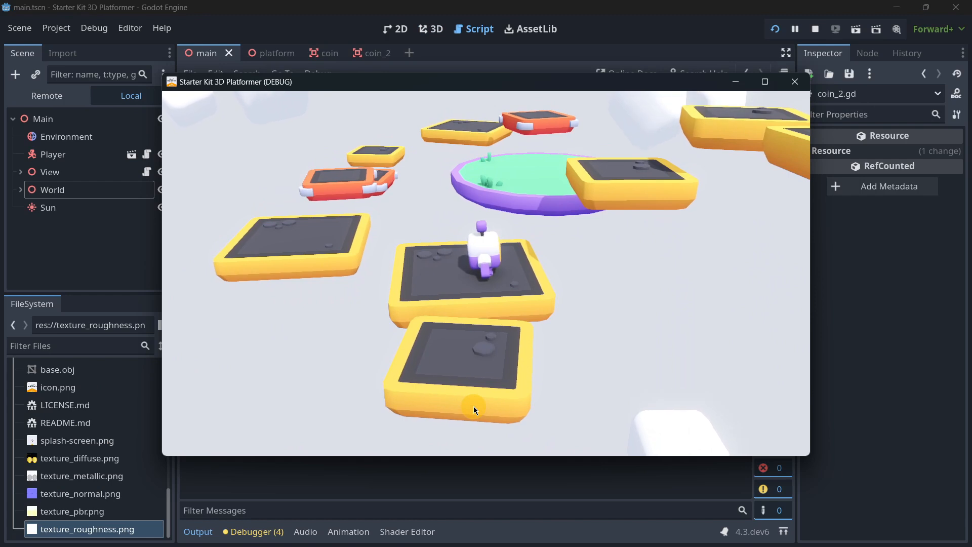
{"action": "key", "text": "a"}
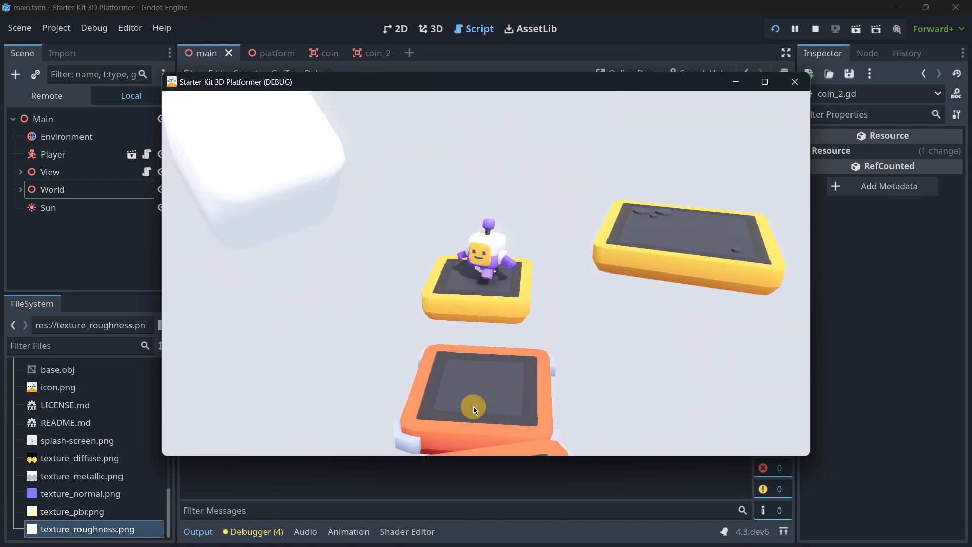
{"action": "key", "text": "s"}
{"action": "key", "text": "space"}
{"action": "key", "text": "space"}
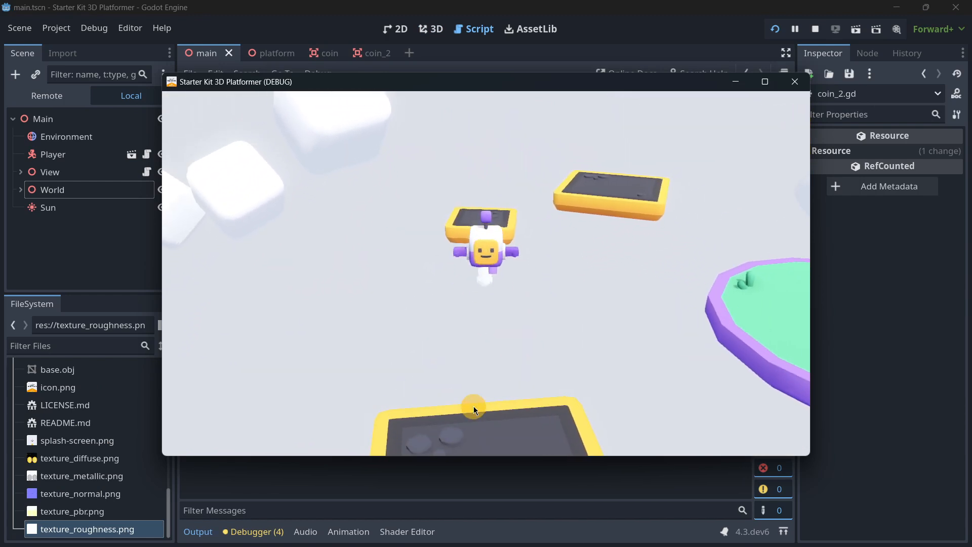
{"action": "key", "text": "d"}
{"action": "key", "text": "space"}
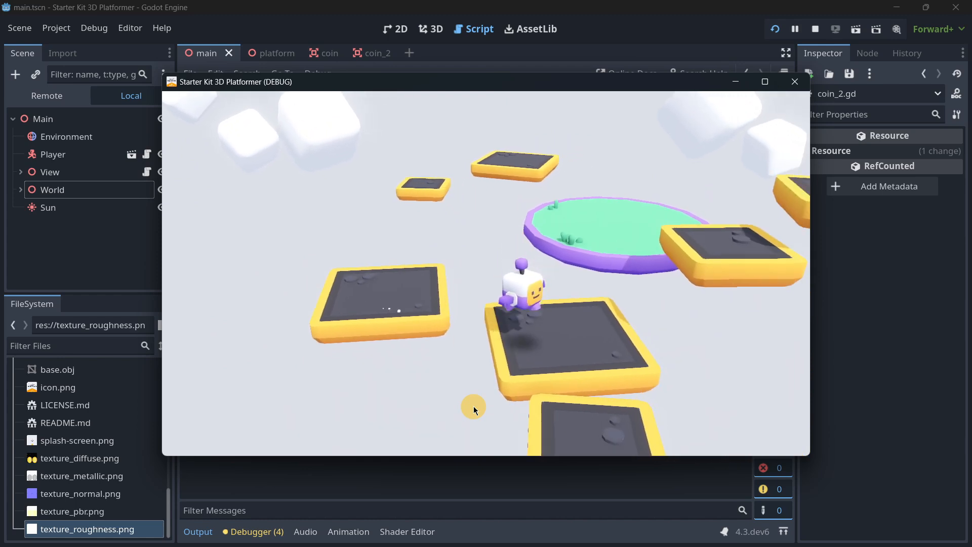
{"action": "key", "text": "s"}
{"action": "key", "text": "space"}
{"action": "key", "text": "w"}
{"action": "key", "text": "space"}
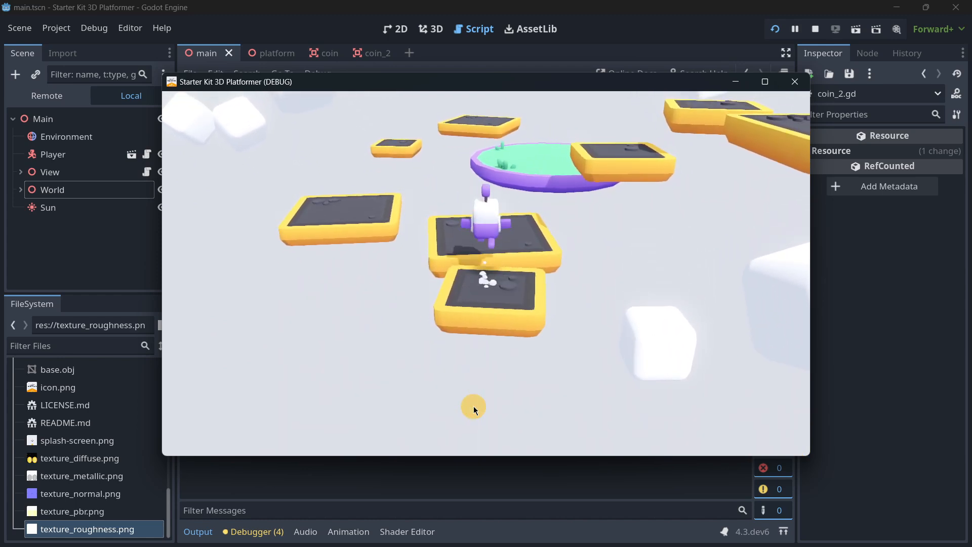
{"action": "key", "text": "w"}
{"action": "key", "text": "space"}
{"action": "key", "text": "d"}
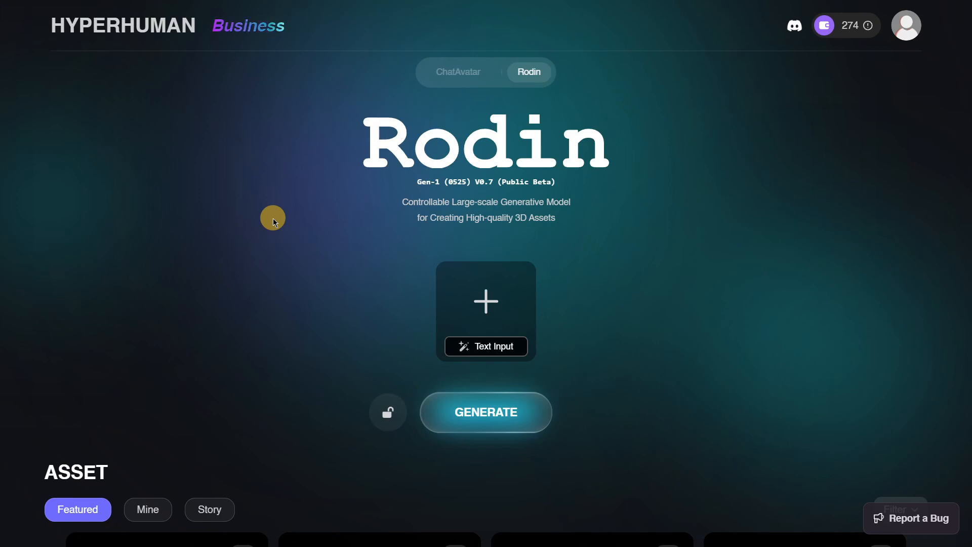
{"action": "left_click", "coordinate": [487, 314]}
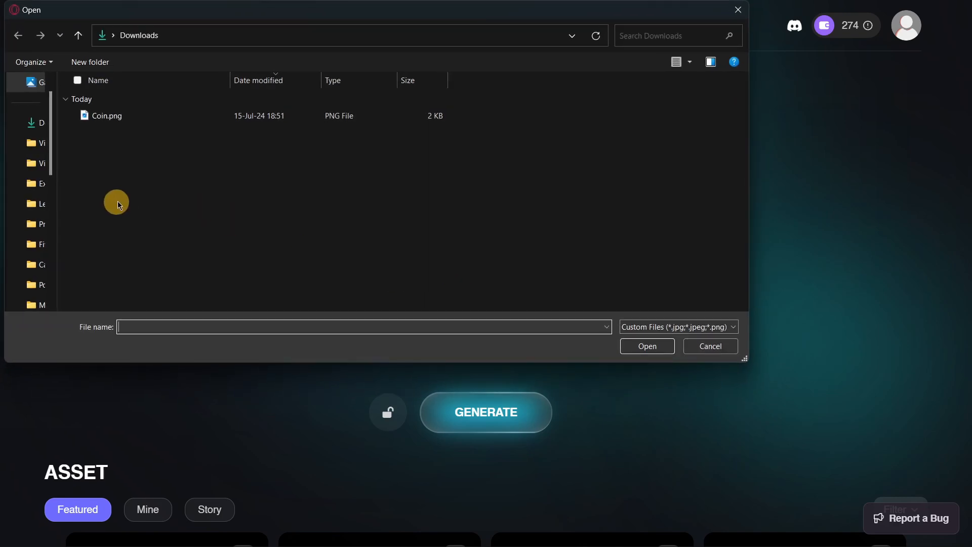
{"action": "left_click", "coordinate": [700, 344]}
{"action": "left_click", "coordinate": [494, 354]}
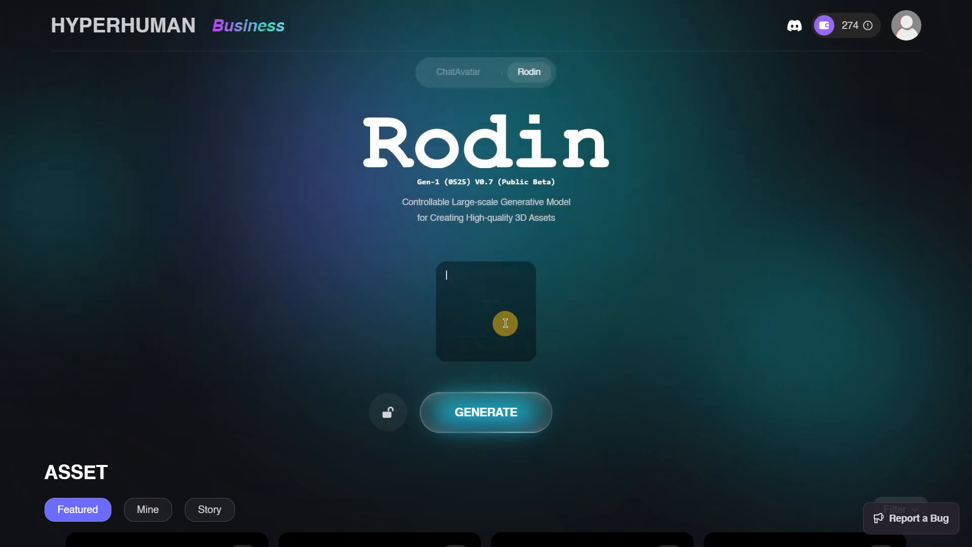
{"action": "left_click", "coordinate": [419, 278]}
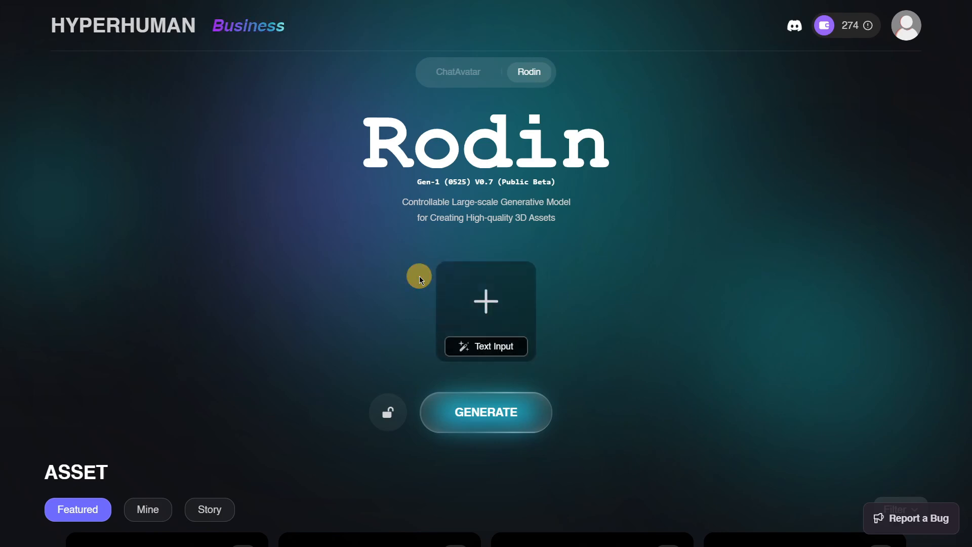
- Look through the featured community assets for examples of generated 3D models
{"action": "scroll", "coordinate": [277, 218], "scroll_direction": "down", "scroll_amount": 5}
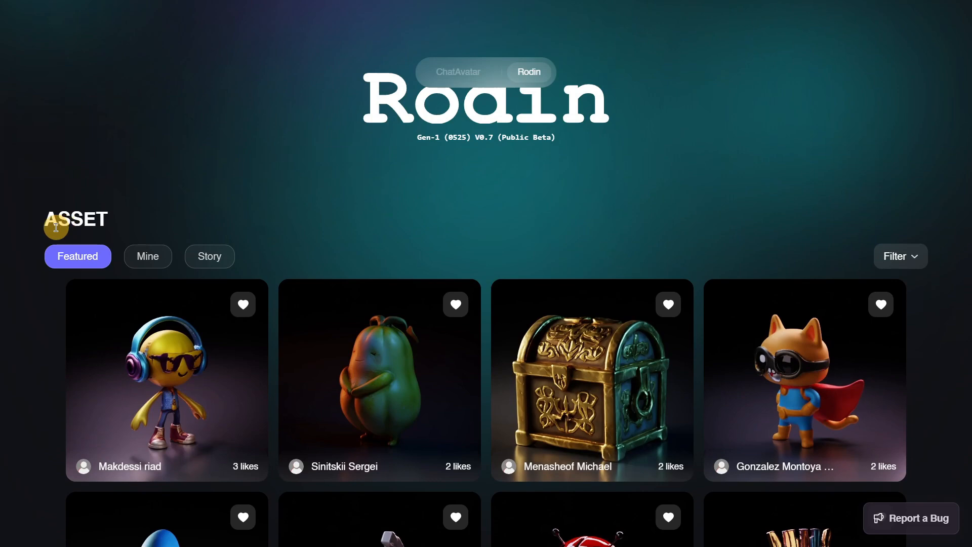
{"action": "scroll", "coordinate": [42, 227], "scroll_direction": "down", "scroll_amount": 10}
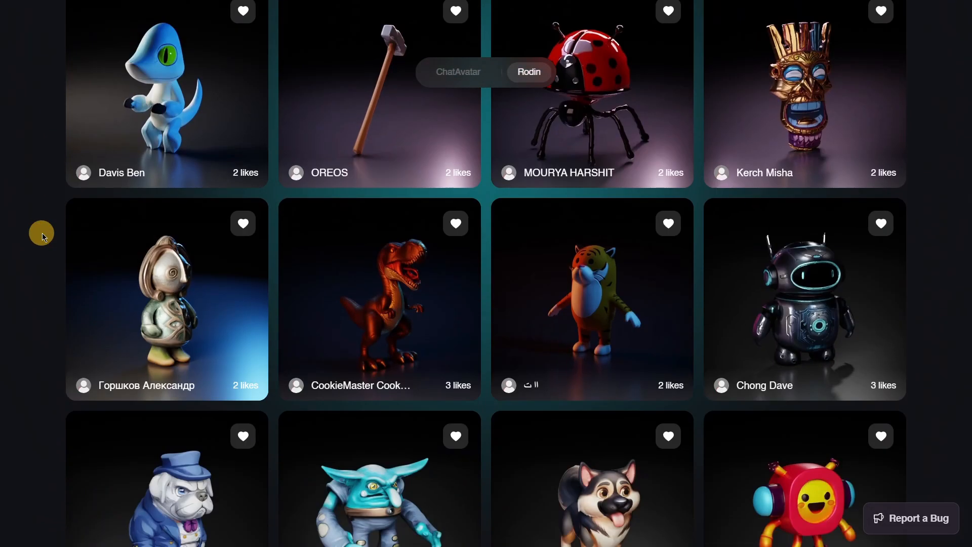
{"action": "scroll", "coordinate": [41, 238], "scroll_direction": "down", "scroll_amount": 4}
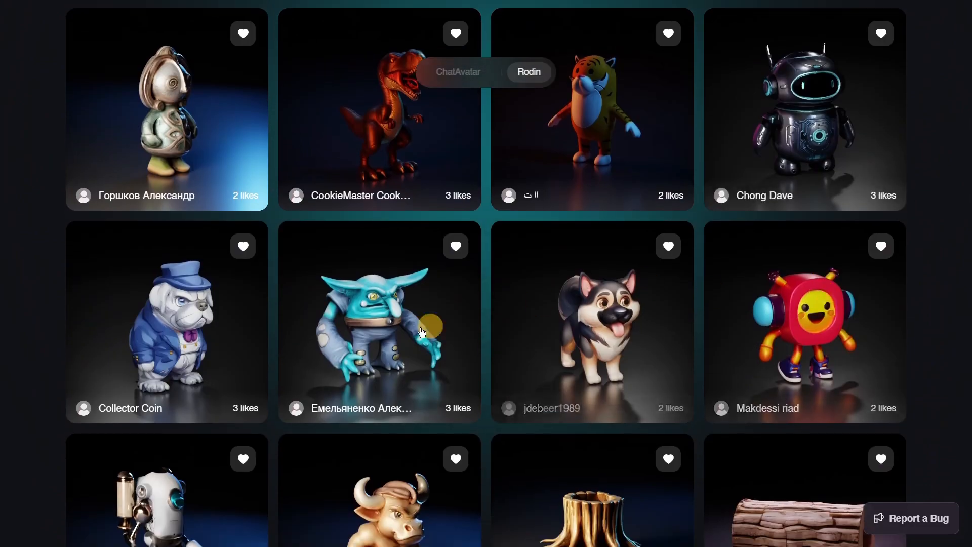
{"action": "scroll", "coordinate": [100, 301], "scroll_direction": "down", "scroll_amount": 4}
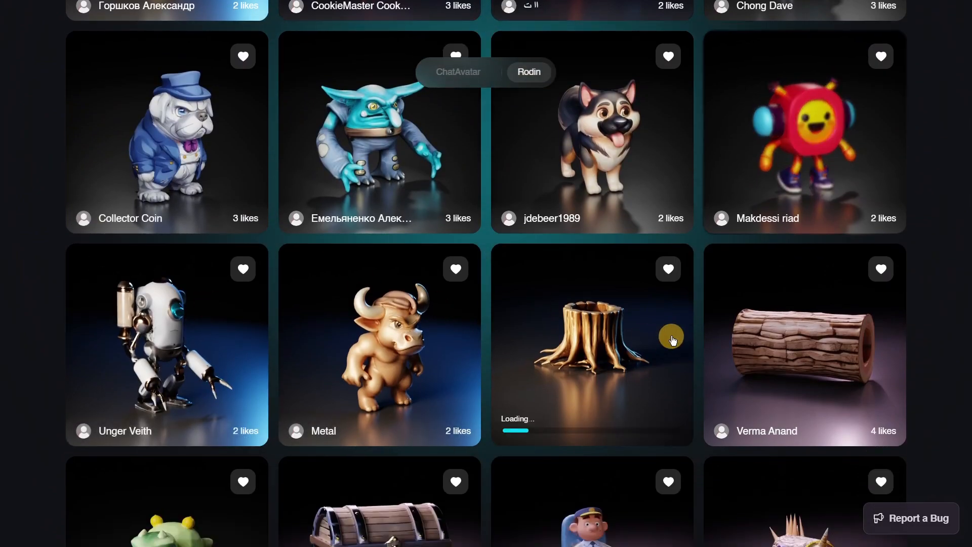
{"action": "scroll", "coordinate": [672, 337], "scroll_direction": "down", "scroll_amount": 3}
{"action": "scroll", "coordinate": [672, 338], "scroll_direction": "up", "scroll_amount": 20}
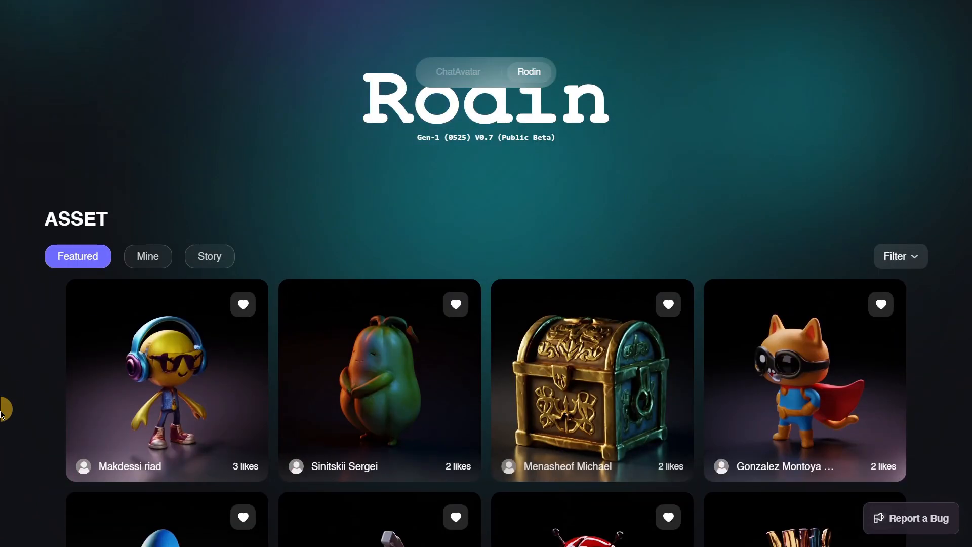
- View the account's own generated assets, and return to the featured ones and the generation area
{"action": "left_click", "coordinate": [147, 259]}
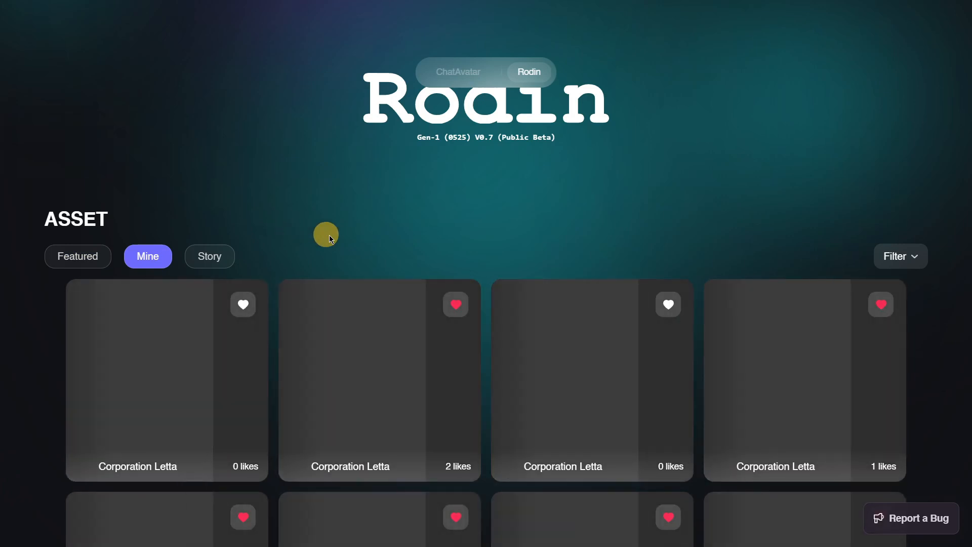
{"action": "scroll", "coordinate": [360, 239], "scroll_direction": "down", "scroll_amount": 5}
{"action": "scroll", "coordinate": [551, 318], "scroll_direction": "up", "scroll_amount": 5}
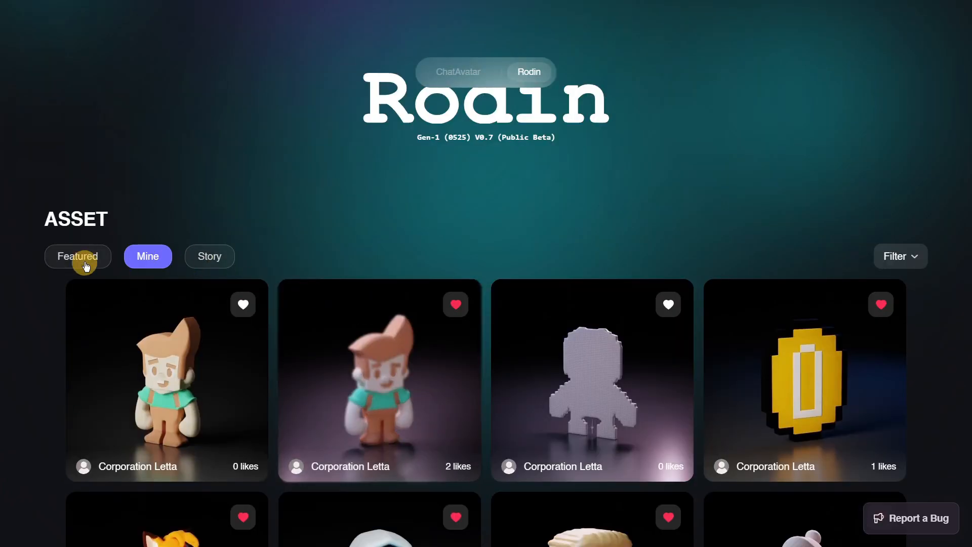
{"action": "left_click", "coordinate": [81, 259]}
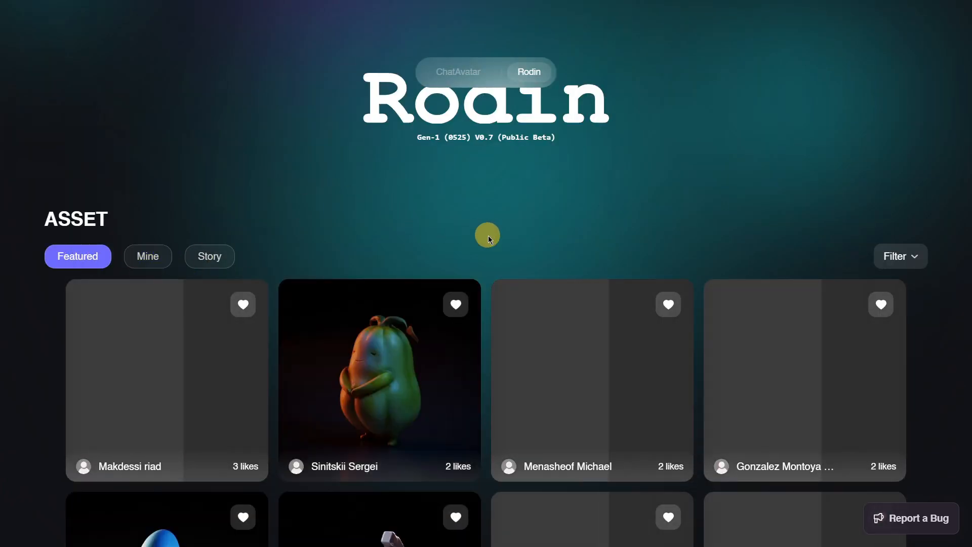
{"action": "scroll", "coordinate": [607, 276], "scroll_direction": "up", "scroll_amount": 5}
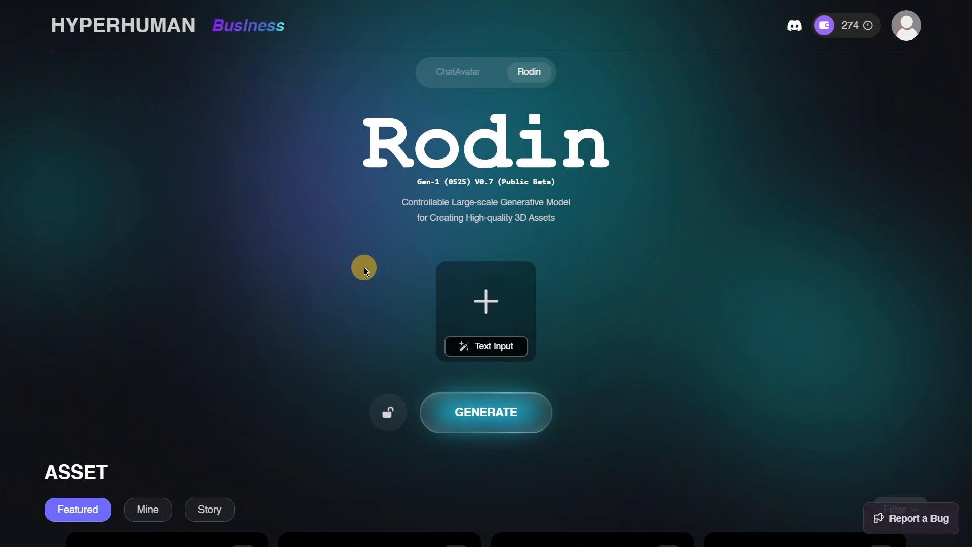
- Upload Coin.png from the Downloads folder as the reference image and start generating the 3D model
{"action": "left_click", "coordinate": [481, 304]}
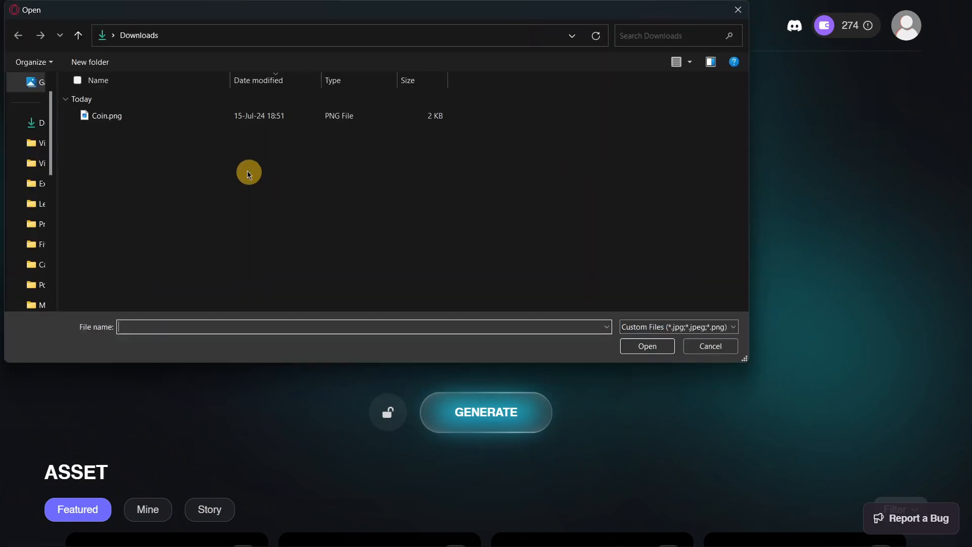
{"action": "double_click", "coordinate": [133, 114]}
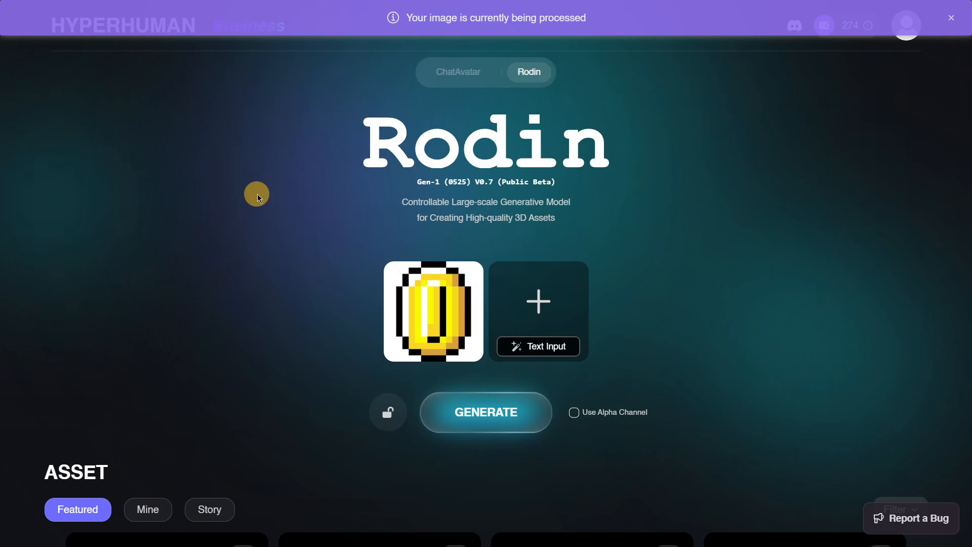
{"action": "left_click", "coordinate": [487, 421]}
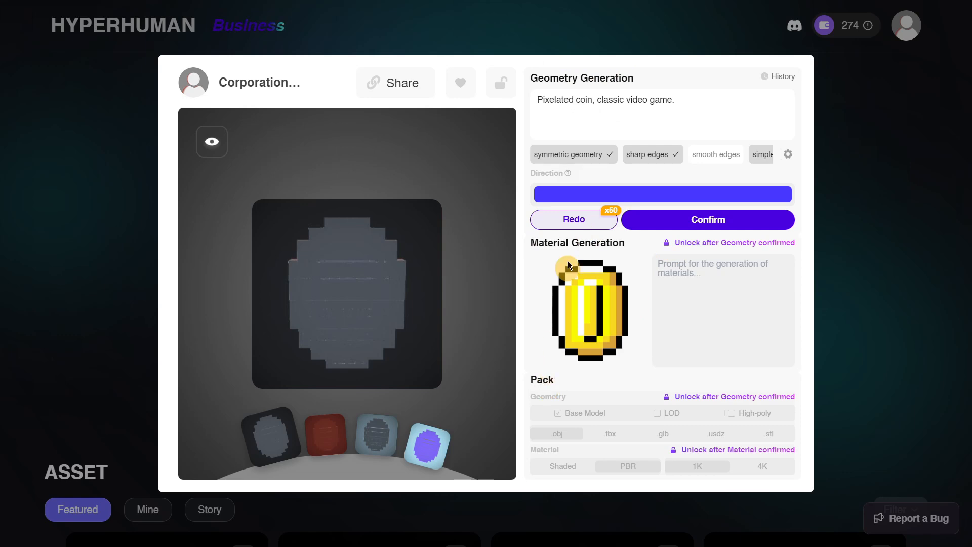
- Examine the generated coin geometry from several angles and review the wording of its geometry prompt
{"action": "mouse_move", "coordinate": [374, 289]}
{"action": "left_mouse_down"}
{"action": "mouse_move", "coordinate": [321, 273]}
{"action": "mouse_move", "coordinate": [373, 263]}
{"action": "mouse_move", "coordinate": [410, 298]}
{"action": "mouse_move", "coordinate": [345, 297]}
{"action": "mouse_move", "coordinate": [381, 289]}
{"action": "left_mouse_up"}
{"action": "left_click", "coordinate": [694, 116]}
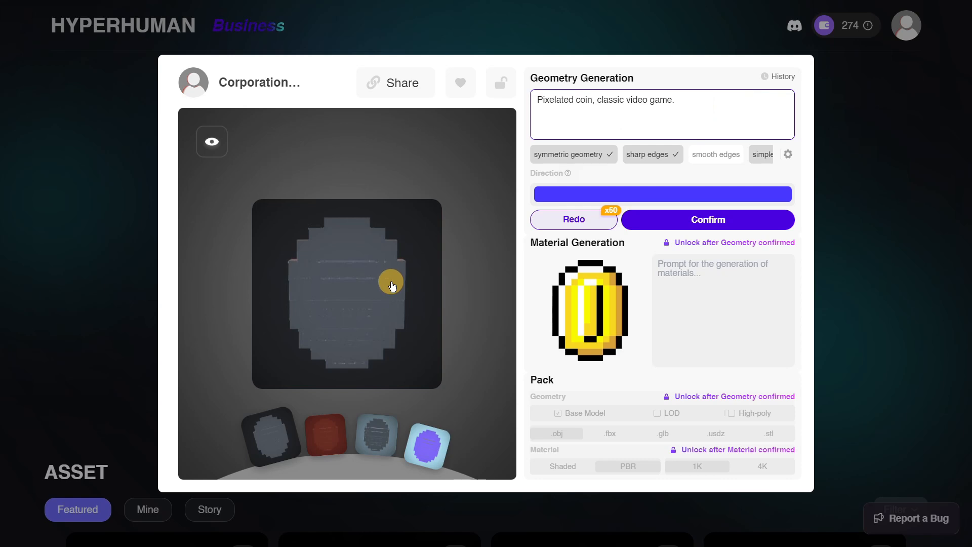
{"action": "mouse_move", "coordinate": [393, 286]}
{"action": "left_mouse_down"}
{"action": "mouse_move", "coordinate": [362, 277]}
{"action": "mouse_move", "coordinate": [393, 271]}
{"action": "left_mouse_up"}
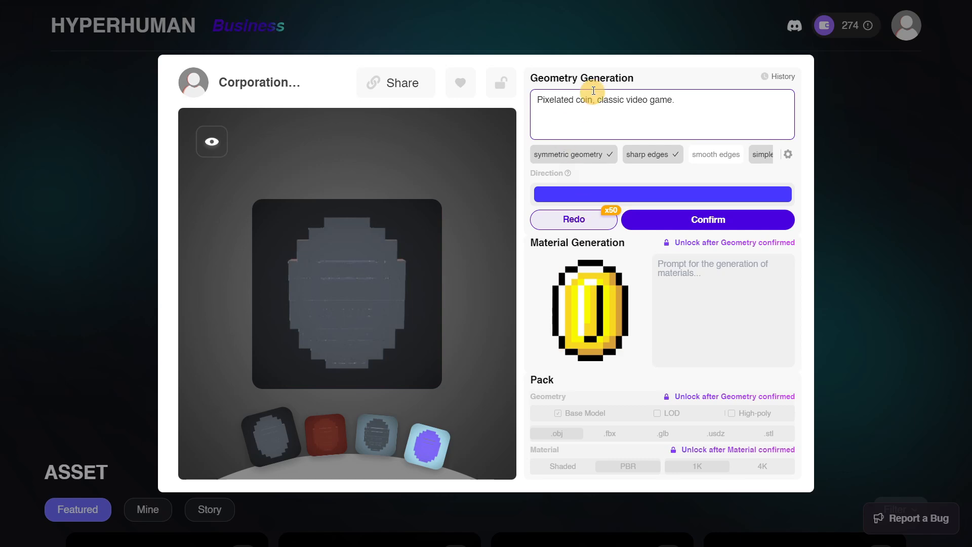
{"action": "left_click", "coordinate": [546, 97]}
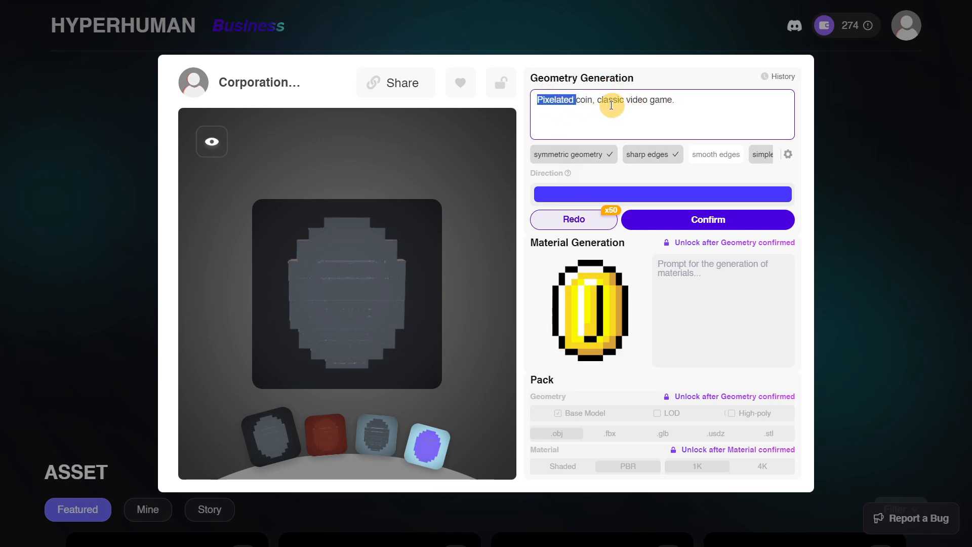
{"action": "double_click", "coordinate": [562, 98]}
{"action": "left_click", "coordinate": [587, 100]}
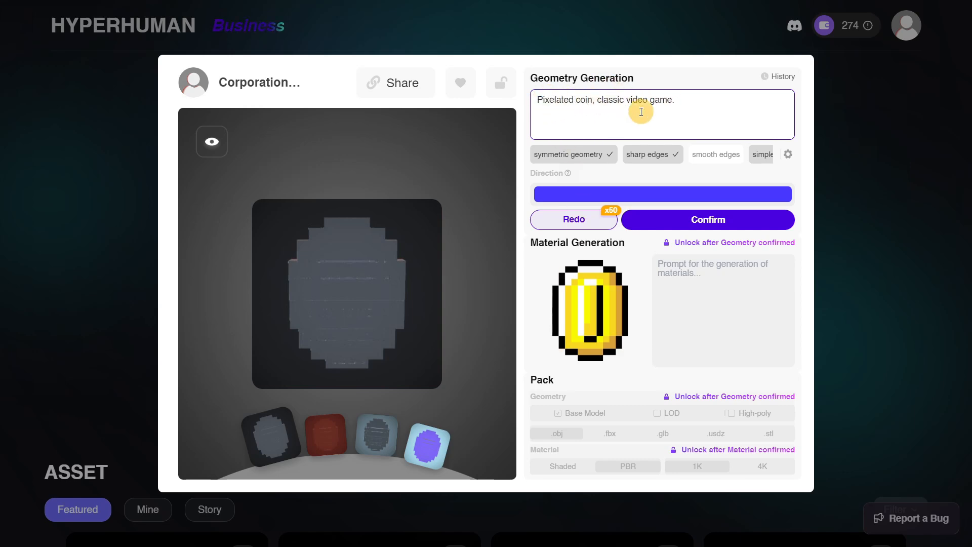
{"action": "mouse_move", "coordinate": [386, 285]}
{"action": "left_mouse_down"}
{"action": "mouse_move", "coordinate": [332, 282]}
{"action": "mouse_move", "coordinate": [393, 292]}
{"action": "left_mouse_up"}
{"action": "left_click", "coordinate": [699, 106]}
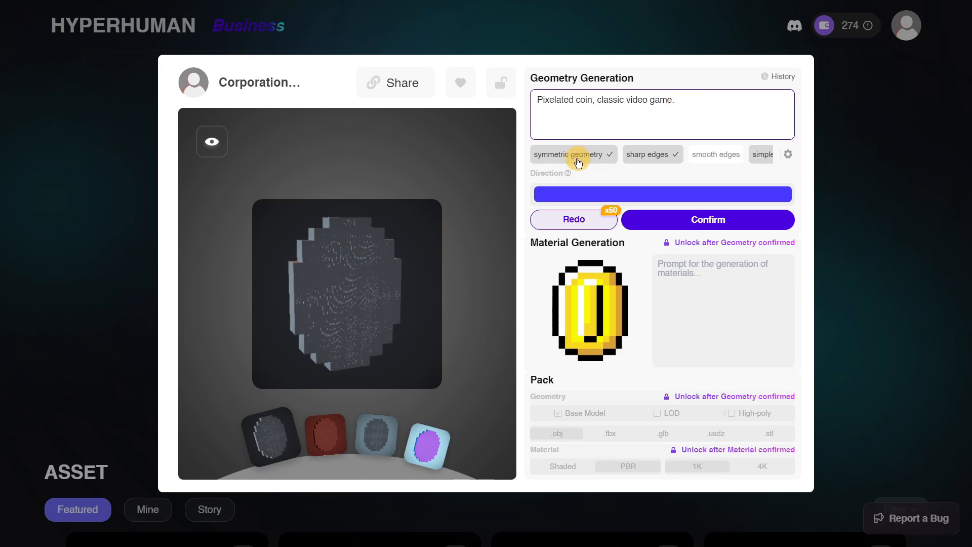
- Turn off the sharp edges tag among the geometry tags and check the advanced generation options without changing them
{"action": "left_click_drag", "start_coordinate": [707, 152], "coordinate": [570, 151]}
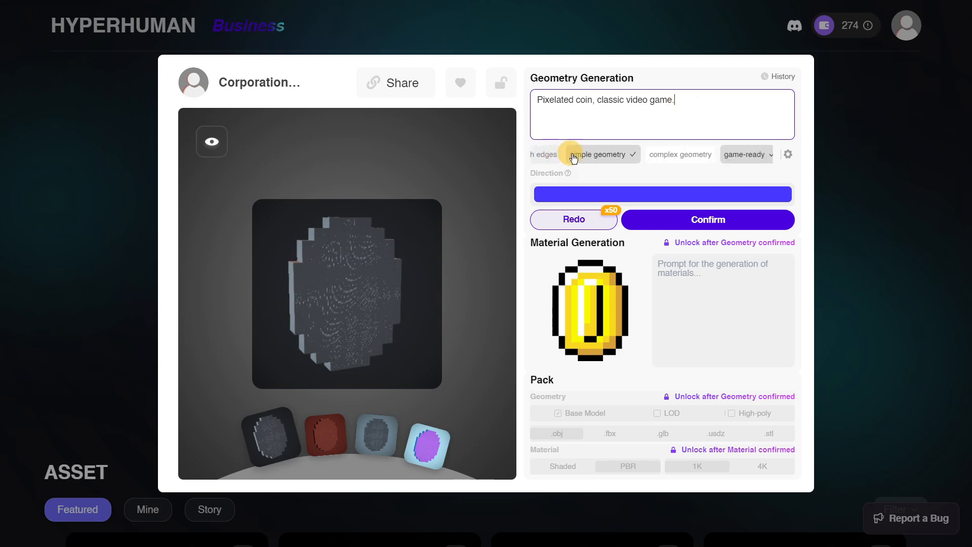
{"action": "left_click_drag", "start_coordinate": [680, 153], "coordinate": [700, 165]}
{"action": "left_click_drag", "start_coordinate": [557, 165], "coordinate": [667, 153]}
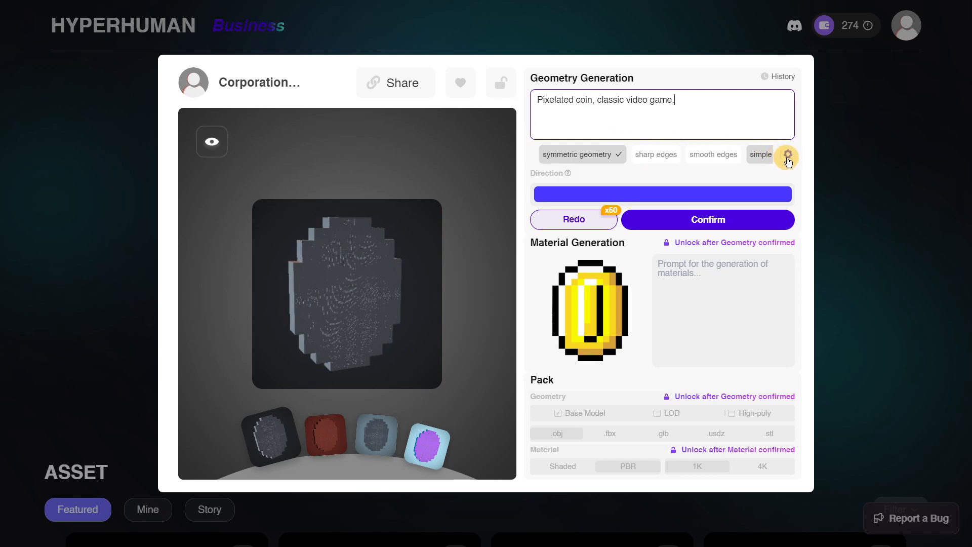
{"action": "left_click", "coordinate": [789, 158]}
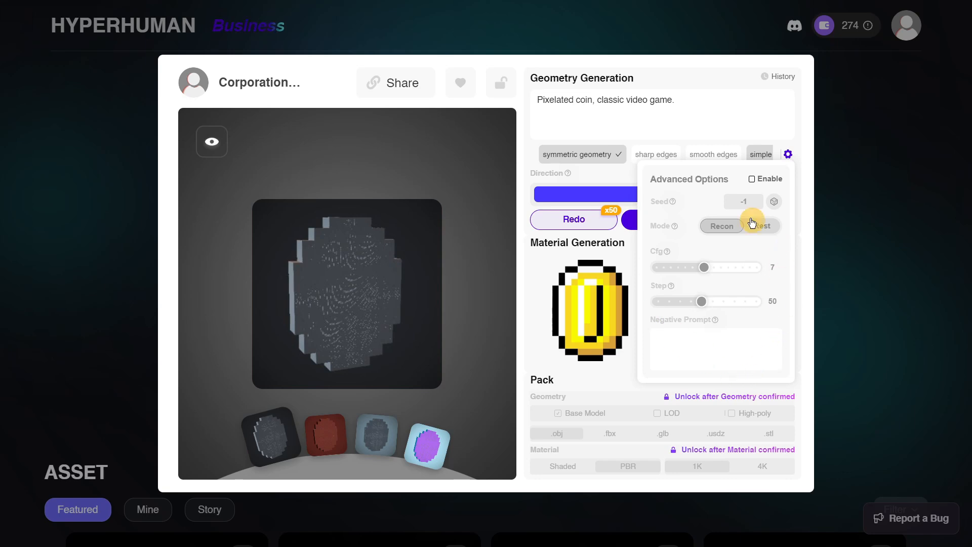
{"action": "left_click", "coordinate": [568, 240]}
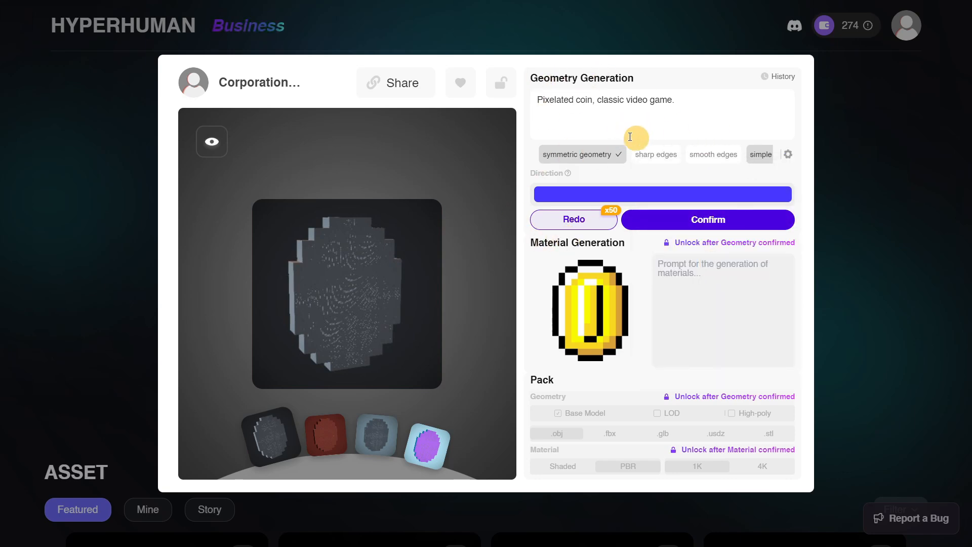
- Confirm the coin geometry, continuing with the previous version at 10000 polygons and marking the generated object as symmetrical
{"action": "mouse_move", "coordinate": [673, 218]}
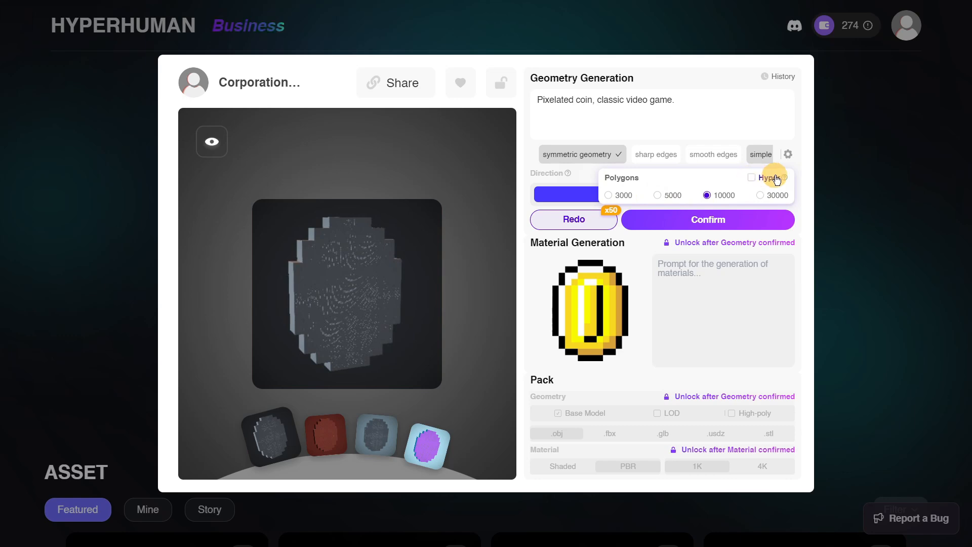
{"action": "mouse_move", "coordinate": [784, 178]}
{"action": "mouse_move", "coordinate": [785, 178]}
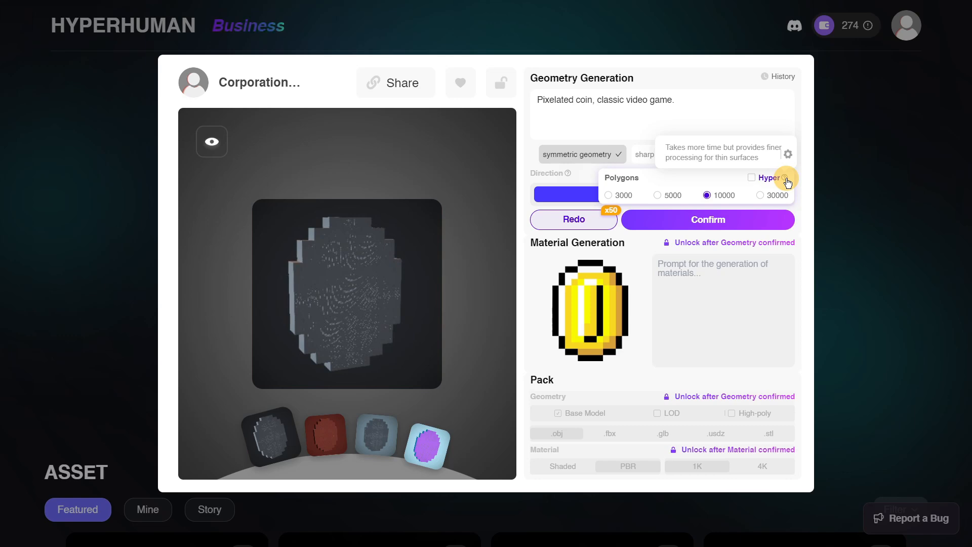
{"action": "left_click", "coordinate": [709, 221]}
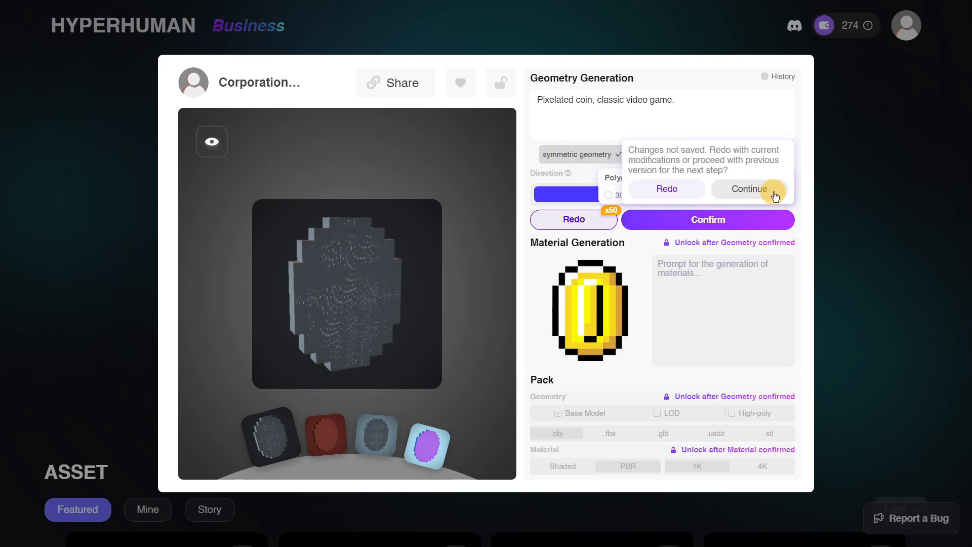
{"action": "left_click", "coordinate": [749, 189]}
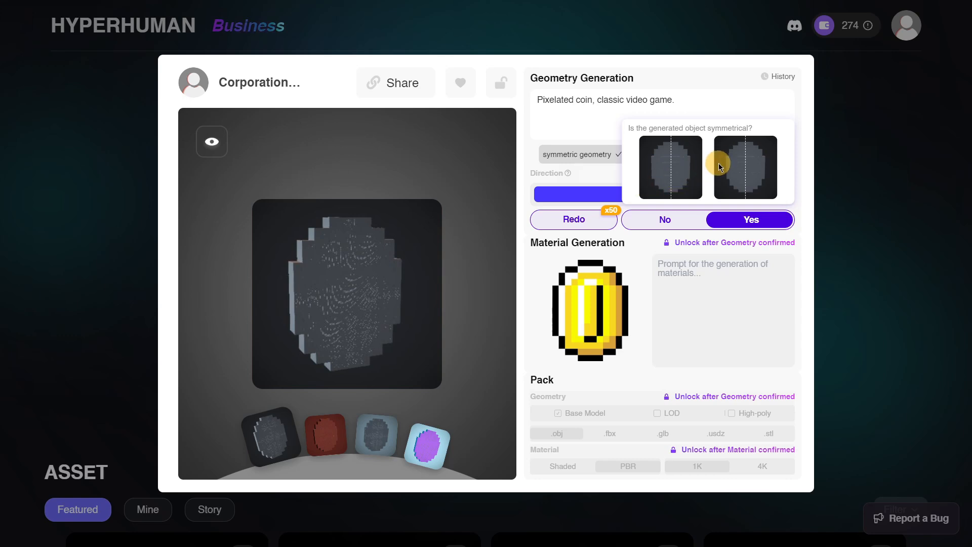
{"action": "left_click", "coordinate": [754, 220]}
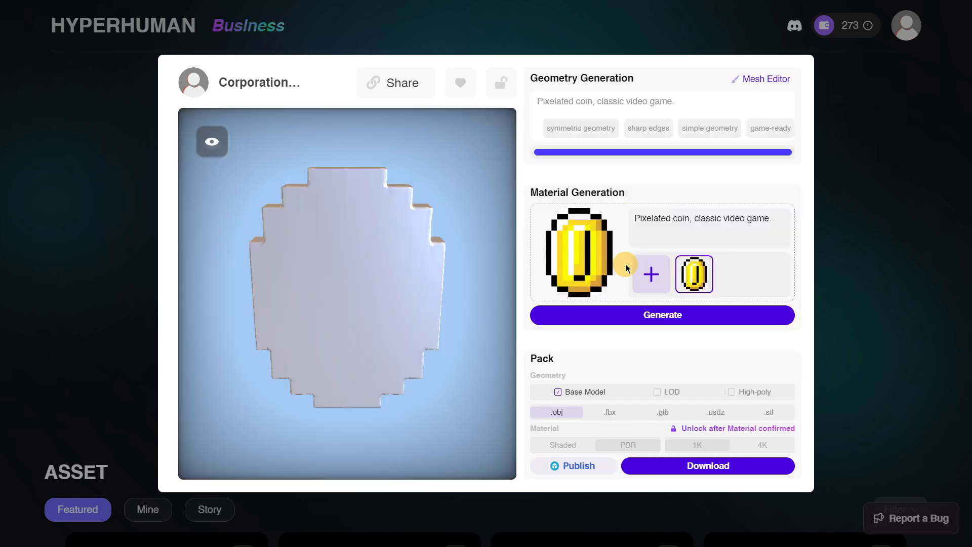
- Open the coin in the mesh editor and sculpt two raised eyes and a smiling mouth on its face
{"action": "left_click_drag", "start_coordinate": [491, 278], "coordinate": [239, 336]}
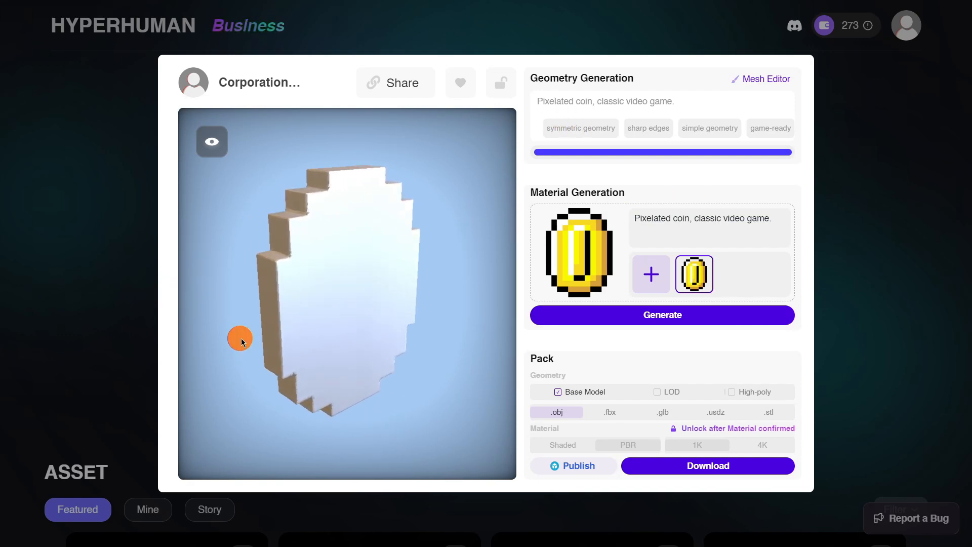
{"action": "left_click", "coordinate": [758, 82]}
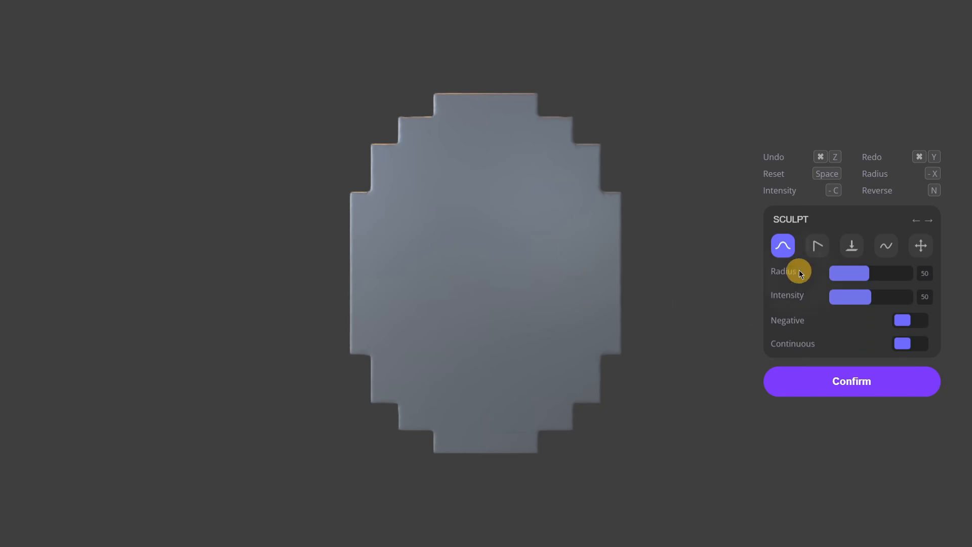
{"action": "left_click", "coordinate": [434, 207]}
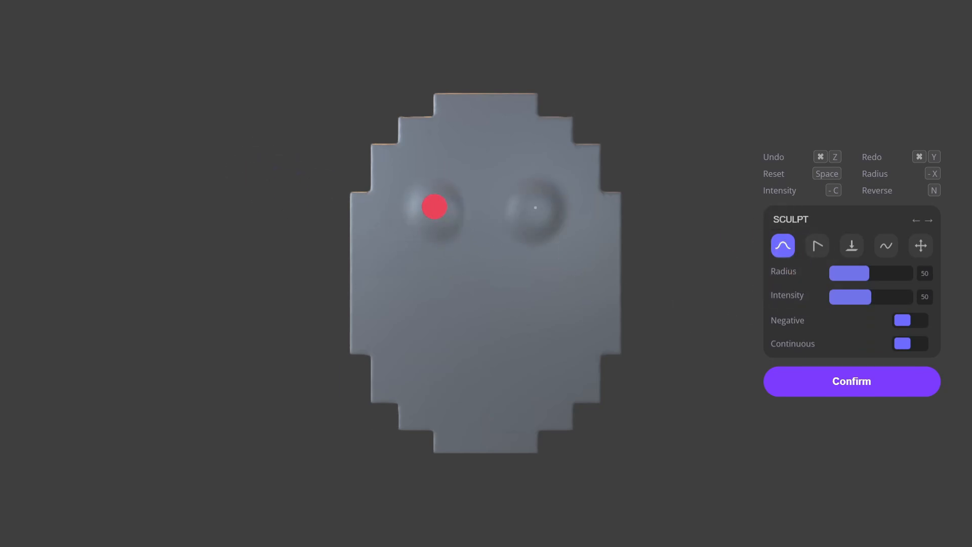
{"action": "mouse_move", "coordinate": [438, 320]}
{"action": "left_mouse_down"}
{"action": "mouse_move", "coordinate": [477, 350]}
{"action": "mouse_move", "coordinate": [503, 342]}
{"action": "left_mouse_up"}
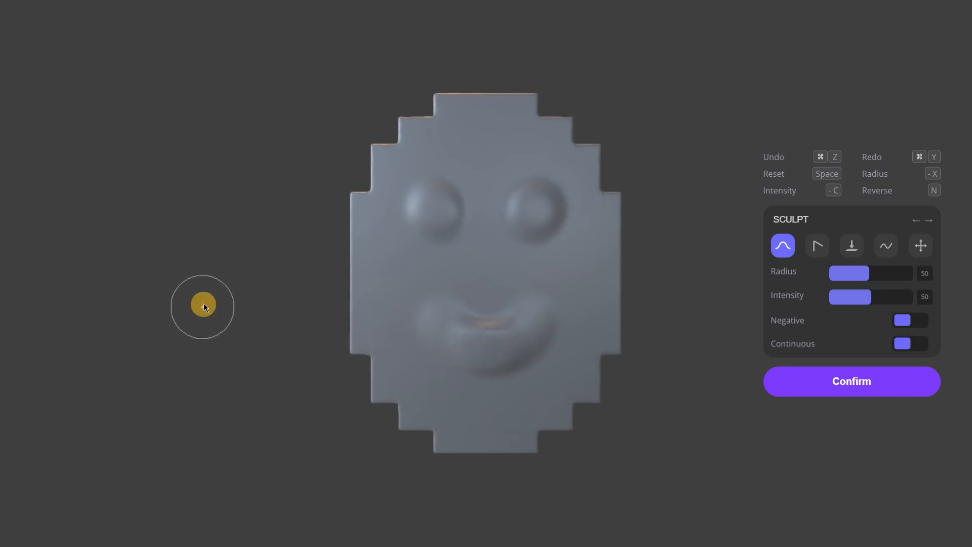
- Sculpt a curved, V-shaped ridge on the coin's opposite face, and undo that stroke
{"action": "mouse_move", "coordinate": [203, 302]}
{"action": "left_mouse_down"}
{"action": "mouse_move", "coordinate": [234, 287]}
{"action": "mouse_move", "coordinate": [218, 266]}
{"action": "left_mouse_up"}
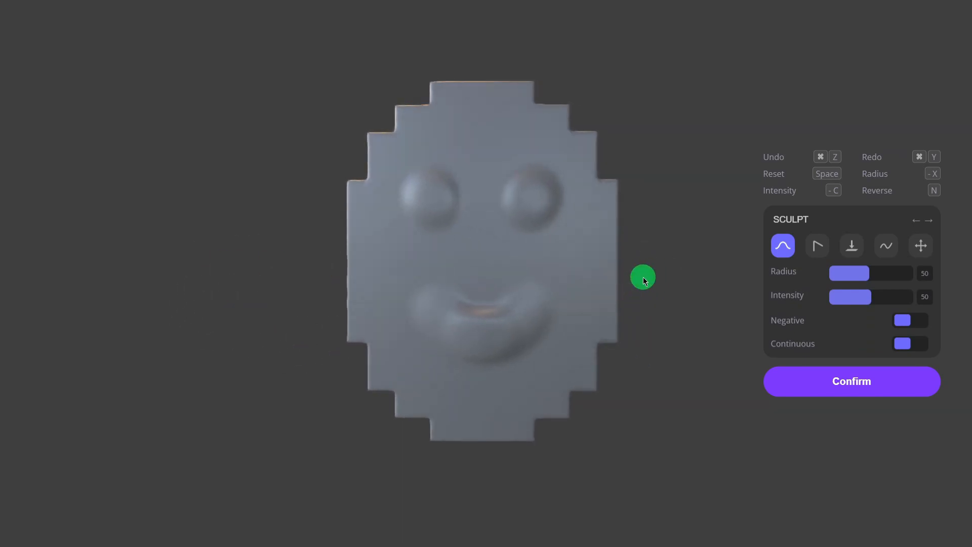
{"action": "mouse_move", "coordinate": [644, 278]}
{"action": "left_mouse_down"}
{"action": "mouse_move", "coordinate": [74, 293]}
{"action": "mouse_move", "coordinate": [44, 284]}
{"action": "left_mouse_up"}
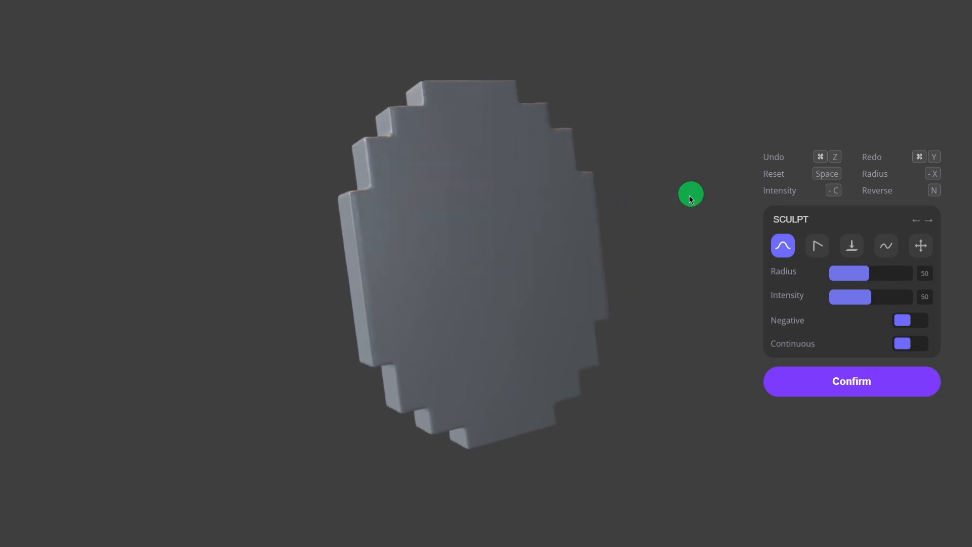
{"action": "left_click_drag", "start_coordinate": [449, 163], "coordinate": [503, 312]}
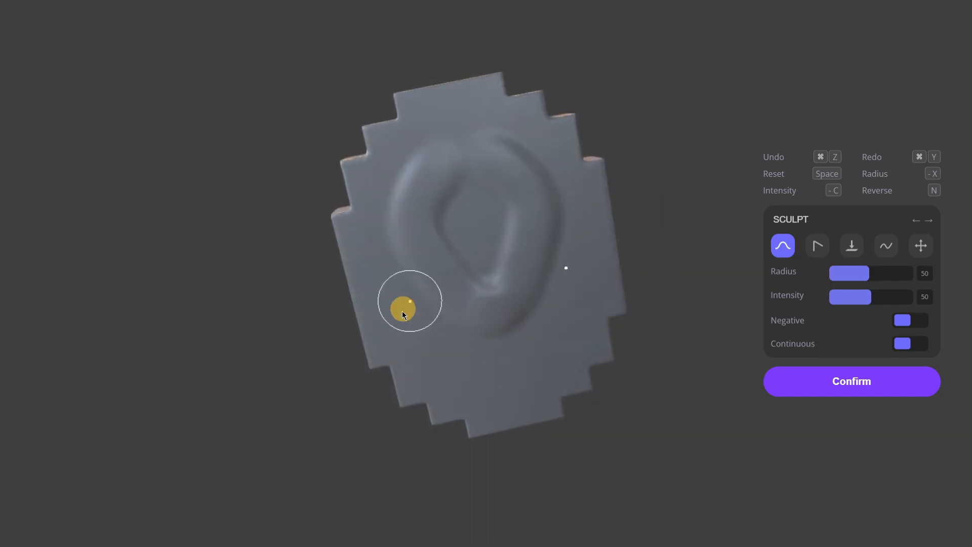
{"action": "key", "text": "super+z"}
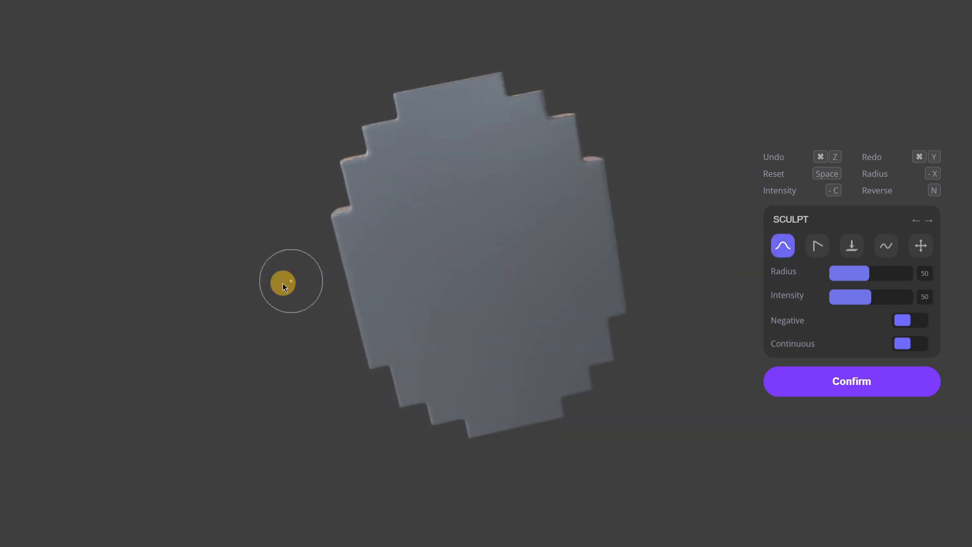
- Reset all remaining sculpting on the coin and confirm the mesh to leave the mesh editor
{"action": "left_click_drag", "start_coordinate": [283, 284], "coordinate": [720, 326]}
{"action": "left_click_drag", "start_coordinate": [562, 331], "coordinate": [648, 350]}
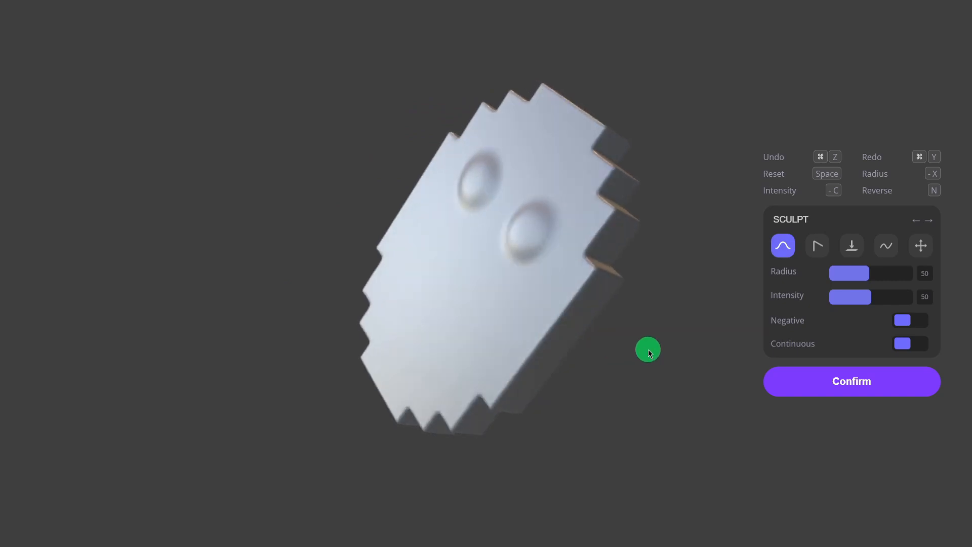
{"action": "key", "text": "space"}
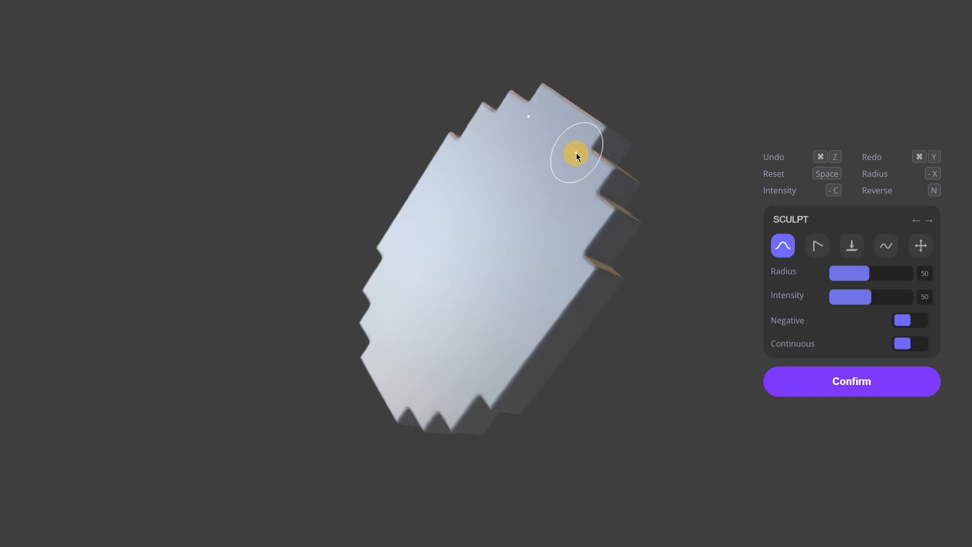
{"action": "left_click", "coordinate": [855, 387]}
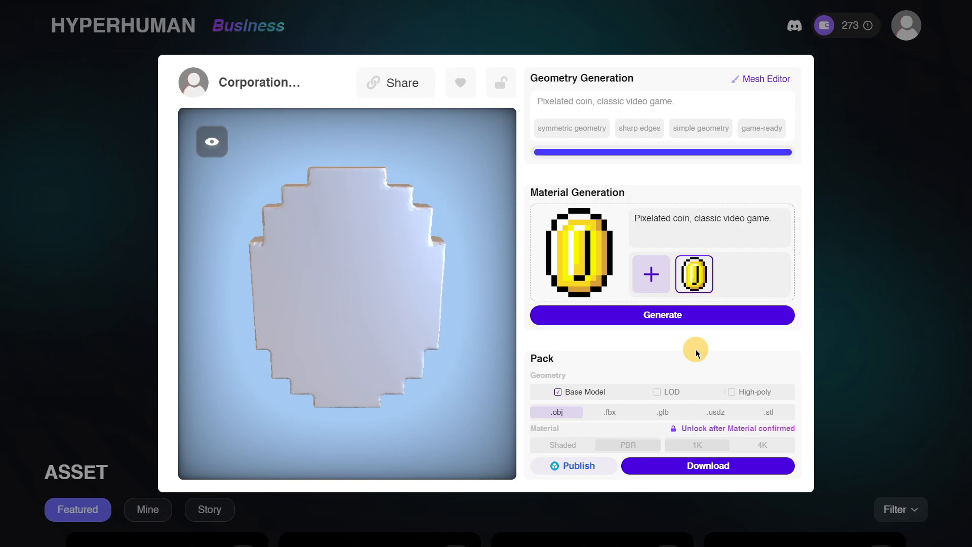
- Review the wording of the coin's material generation prompt without editing it
{"action": "mouse_move", "coordinate": [667, 314]}
{"action": "left_click_drag", "start_coordinate": [770, 223], "coordinate": [588, 210]}
{"action": "left_click", "coordinate": [711, 220]}
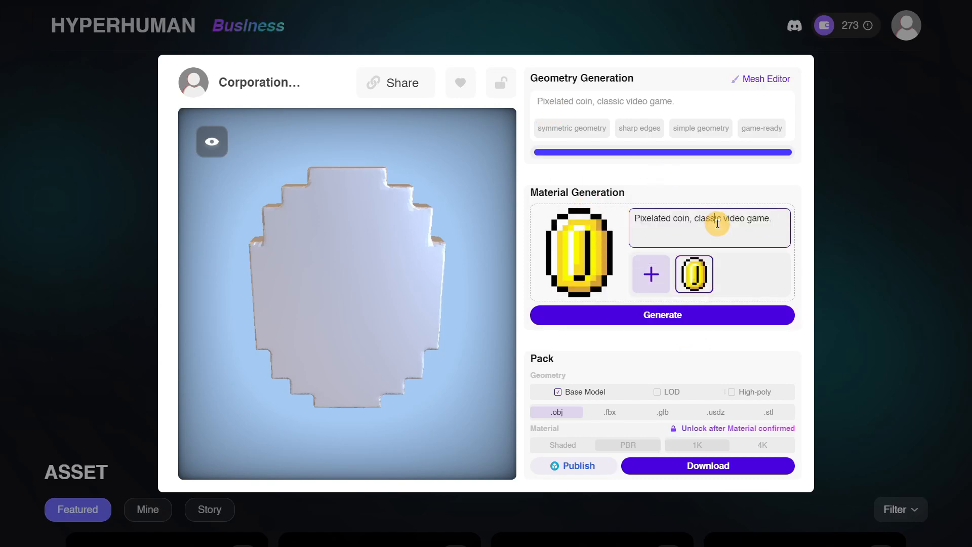
{"action": "left_click", "coordinate": [773, 219]}
{"action": "left_click_drag", "start_coordinate": [773, 219], "coordinate": [600, 208]}
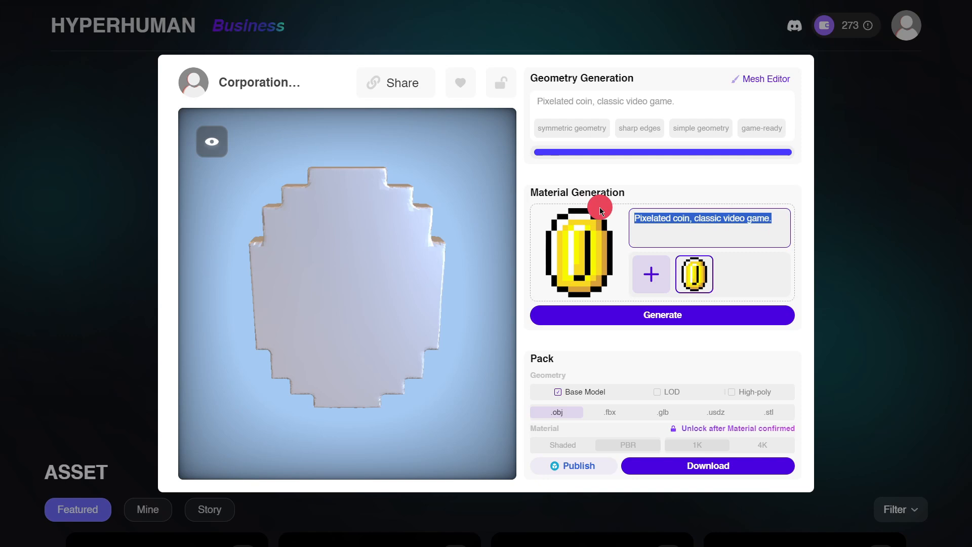
{"action": "left_click", "coordinate": [690, 221]}
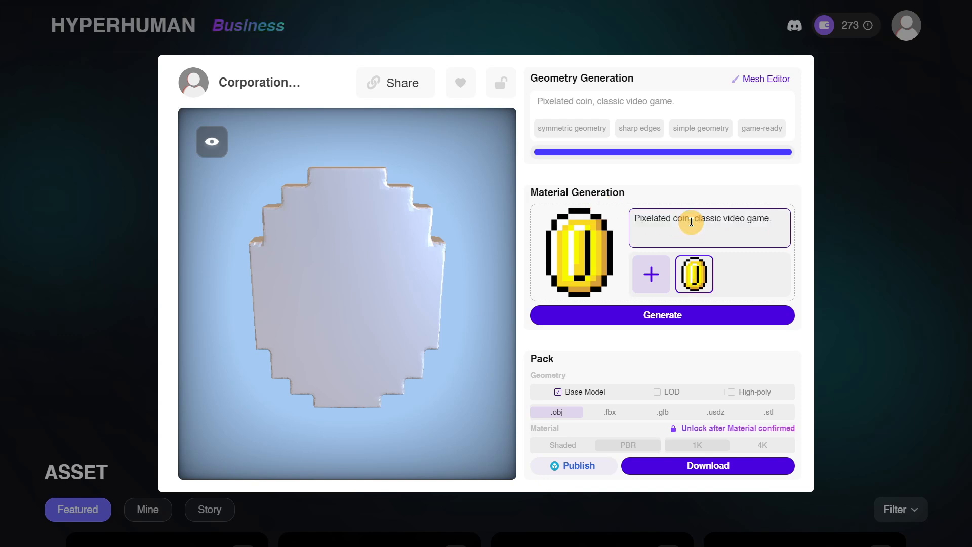
- Check the explanations of PBR Temperature and Reference Strength, and generate the coin's material with values 7 and 0.8
{"action": "mouse_move", "coordinate": [703, 319]}
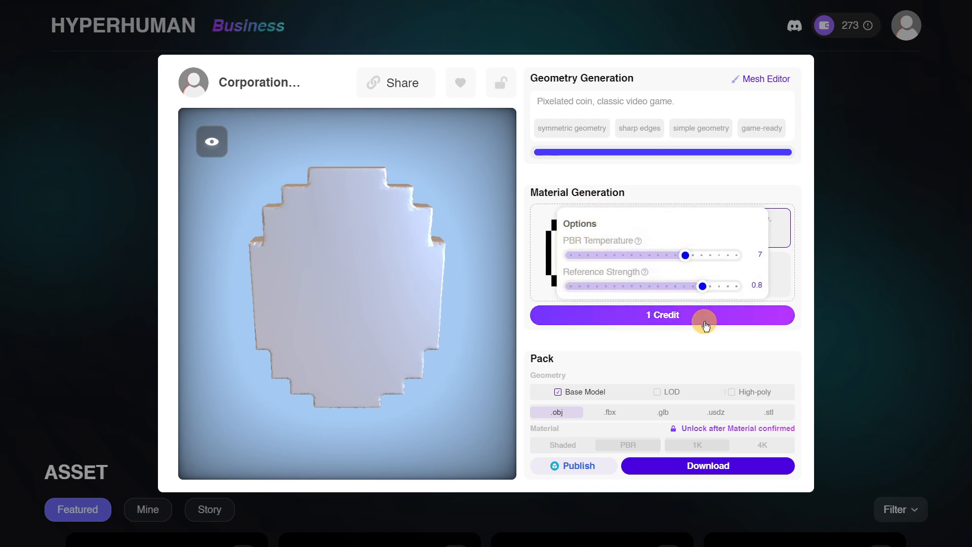
{"action": "mouse_move", "coordinate": [640, 246]}
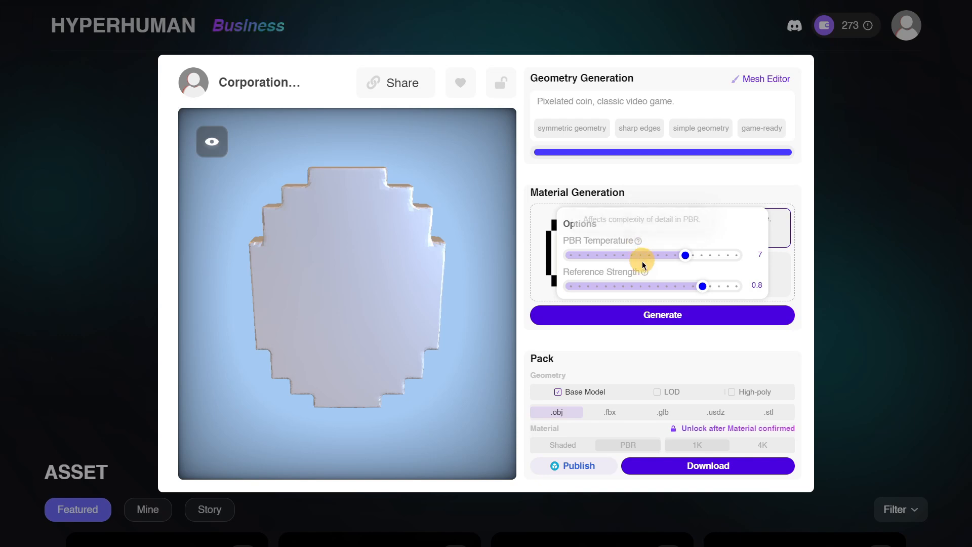
{"action": "mouse_move", "coordinate": [644, 273]}
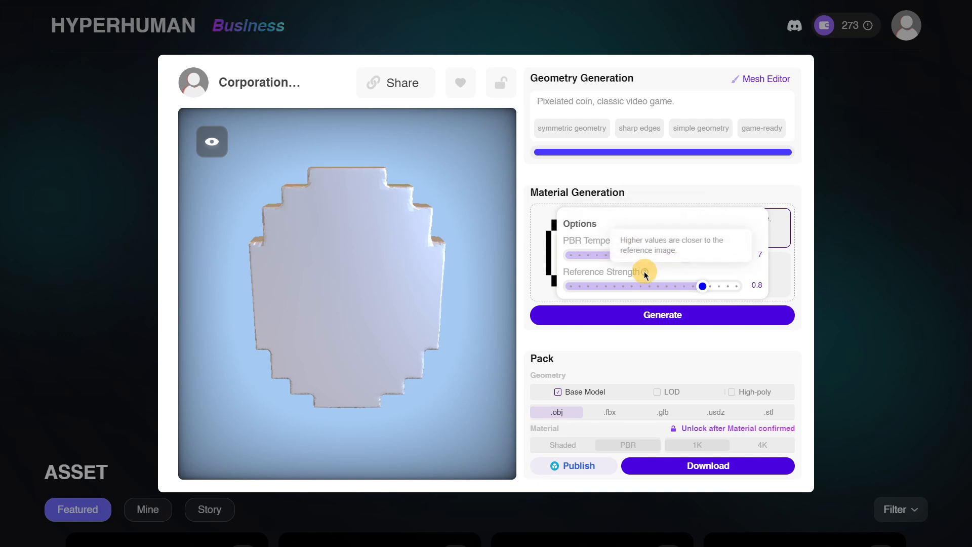
{"action": "left_click", "coordinate": [667, 315]}
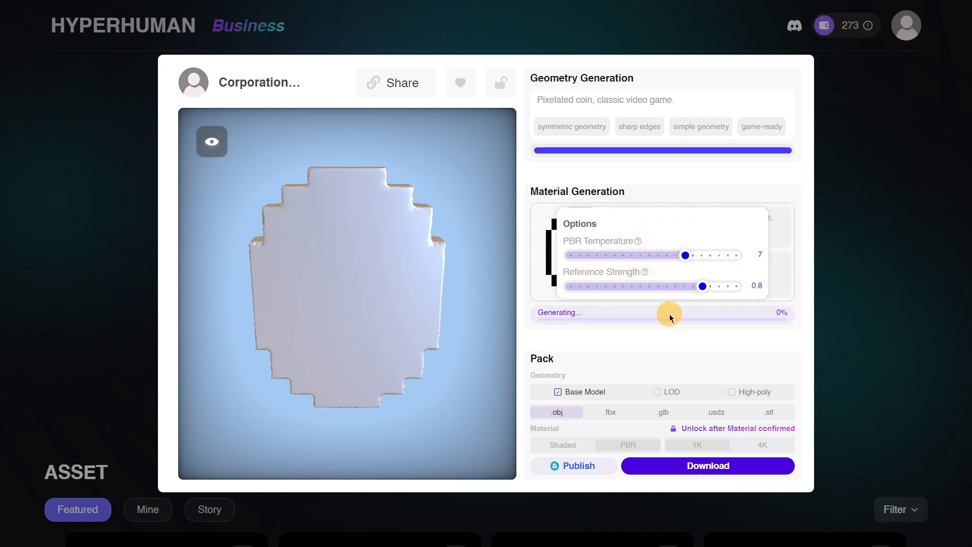
- Examine the coin and its generated material from several angles, including the front face and the edges
{"action": "mouse_move", "coordinate": [286, 298]}
{"action": "left_mouse_down"}
{"action": "mouse_move", "coordinate": [440, 365]}
{"action": "mouse_move", "coordinate": [308, 256]}
{"action": "mouse_move", "coordinate": [281, 326]}
{"action": "mouse_move", "coordinate": [396, 296]}
{"action": "mouse_move", "coordinate": [292, 321]}
{"action": "mouse_move", "coordinate": [518, 320]}
{"action": "mouse_move", "coordinate": [296, 331]}
{"action": "mouse_move", "coordinate": [337, 311]}
{"action": "mouse_move", "coordinate": [321, 150]}
{"action": "mouse_move", "coordinate": [439, 251]}
{"action": "left_mouse_up"}
{"action": "mouse_move", "coordinate": [273, 271]}
{"action": "left_mouse_down"}
{"action": "mouse_move", "coordinate": [419, 229]}
{"action": "mouse_move", "coordinate": [479, 271]}
{"action": "left_mouse_up"}
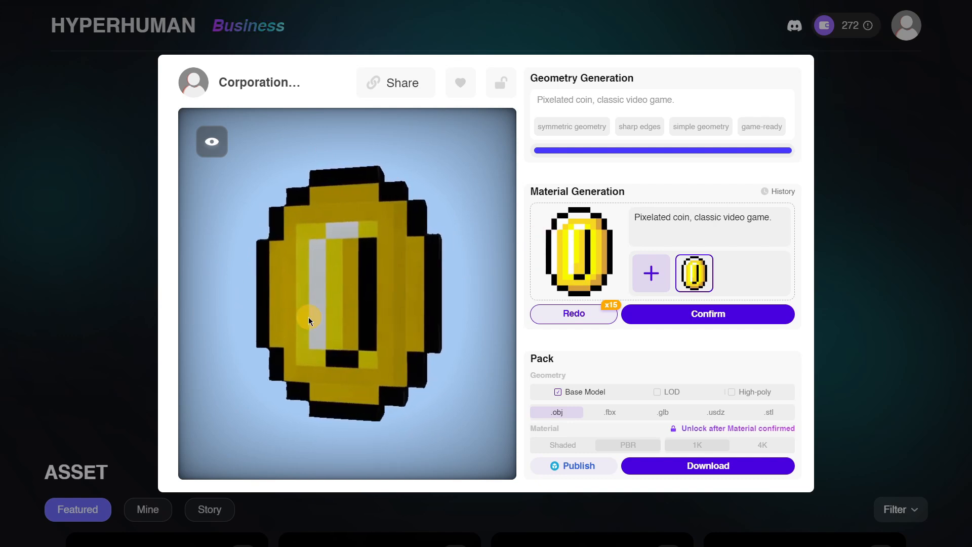
{"action": "left_click_drag", "start_coordinate": [308, 317], "coordinate": [450, 272]}
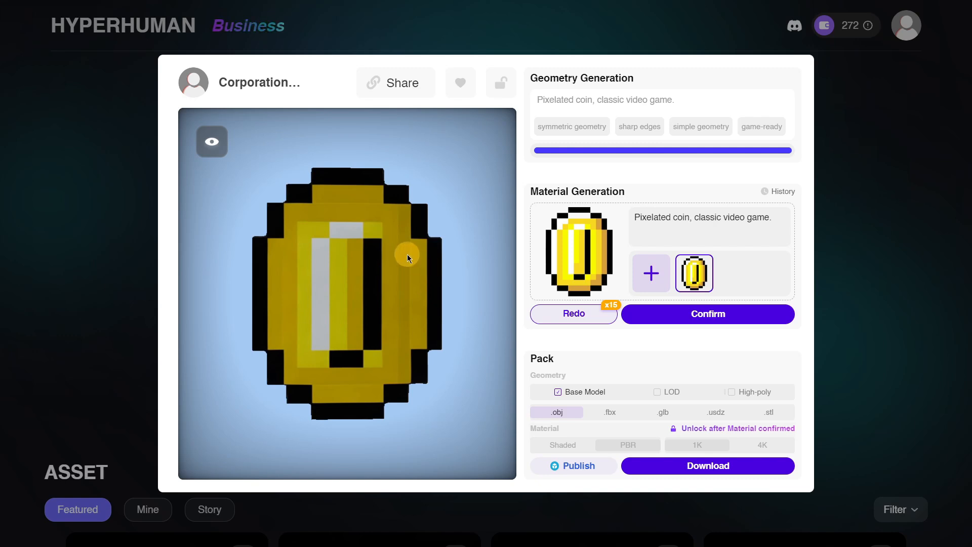
{"action": "mouse_move", "coordinate": [407, 254]}
{"action": "left_mouse_down"}
{"action": "mouse_move", "coordinate": [245, 310]}
{"action": "mouse_move", "coordinate": [347, 172]}
{"action": "mouse_move", "coordinate": [323, 304]}
{"action": "mouse_move", "coordinate": [186, 339]}
{"action": "mouse_move", "coordinate": [341, 354]}
{"action": "mouse_move", "coordinate": [301, 317]}
{"action": "mouse_move", "coordinate": [463, 175]}
{"action": "mouse_move", "coordinate": [393, 242]}
{"action": "mouse_move", "coordinate": [442, 220]}
{"action": "left_mouse_up"}
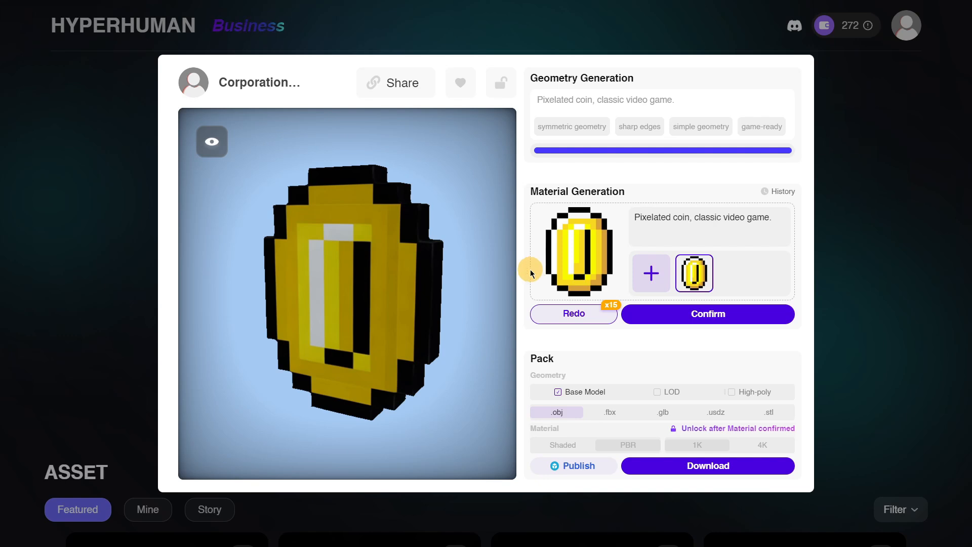
{"action": "left_click_drag", "start_coordinate": [431, 262], "coordinate": [295, 278]}
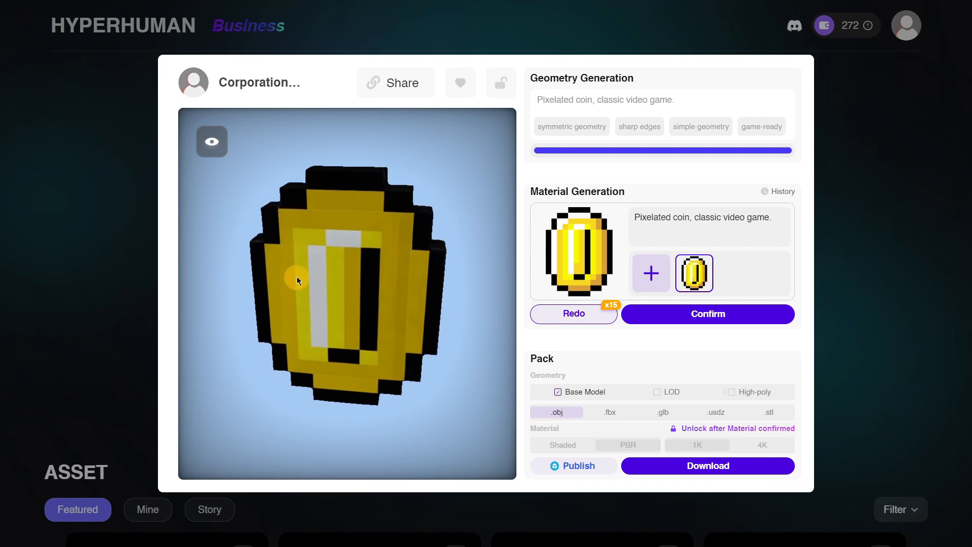
{"action": "left_click_drag", "start_coordinate": [350, 161], "coordinate": [370, 265]}
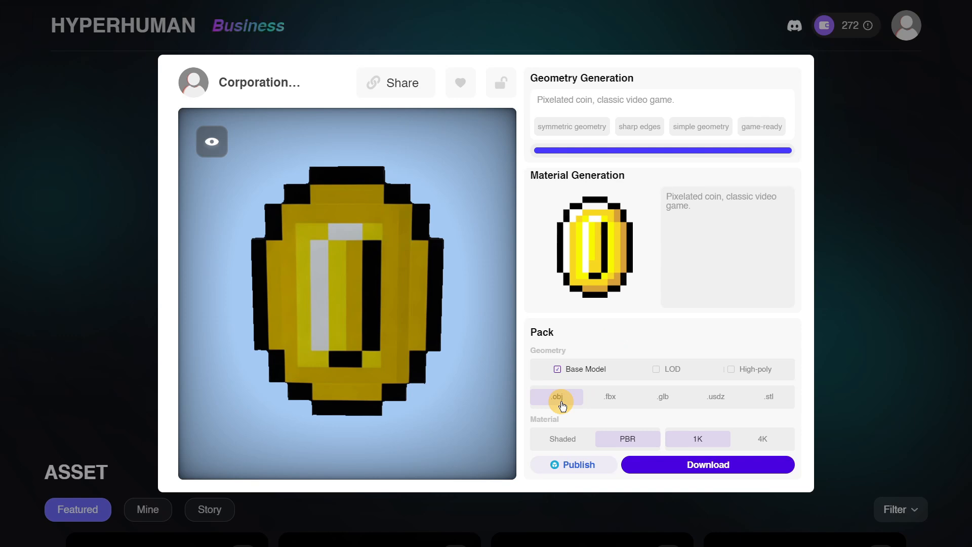
- Download the coin's base model as .obj with 1K PBR material, and extract the zip in Downloads to inspect its files
{"action": "left_click", "coordinate": [692, 464]}
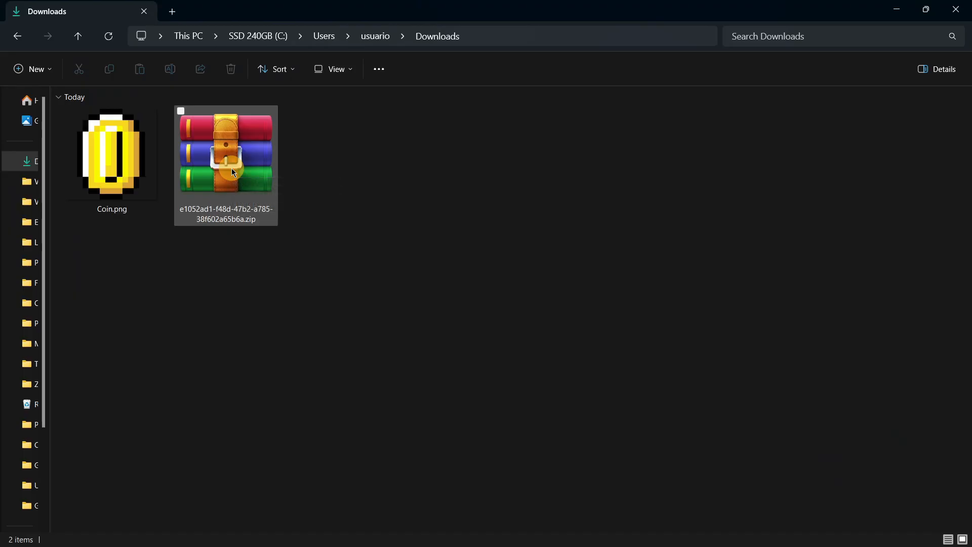
{"action": "left_click", "coordinate": [253, 191]}
{"action": "right_click", "coordinate": [253, 192]}
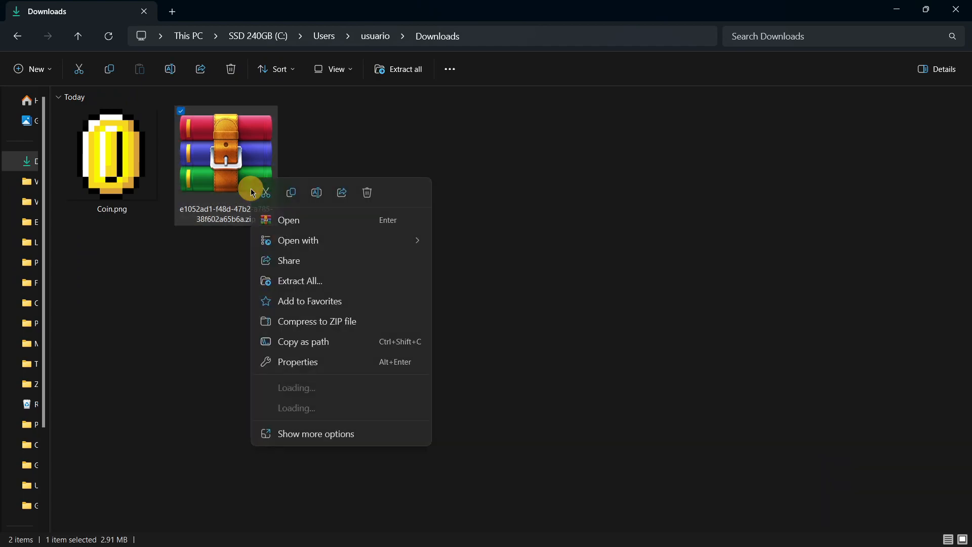
{"action": "mouse_move", "coordinate": [315, 408]}
{"action": "left_click", "coordinate": [505, 451]}
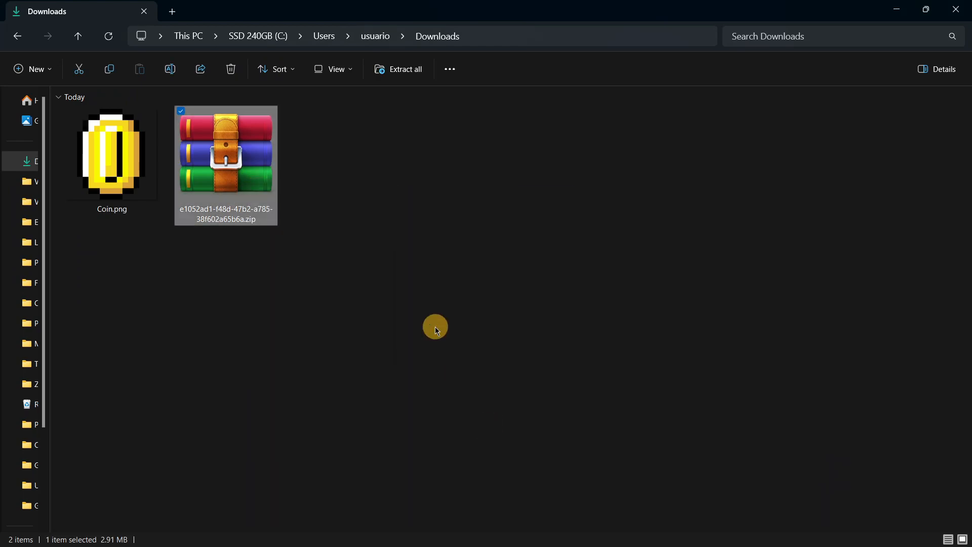
{"action": "double_click", "coordinate": [338, 191]}
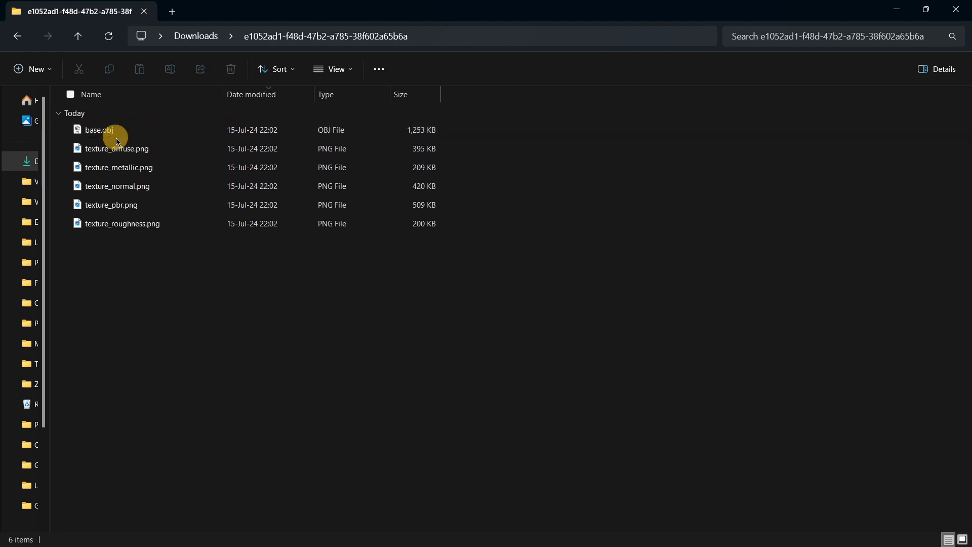
{"action": "mouse_move", "coordinate": [155, 276]}
{"action": "left_mouse_down"}
{"action": "mouse_move", "coordinate": [147, 218]}
{"action": "mouse_move", "coordinate": [121, 154]}
{"action": "mouse_move", "coordinate": [155, 268]}
{"action": "left_mouse_up"}
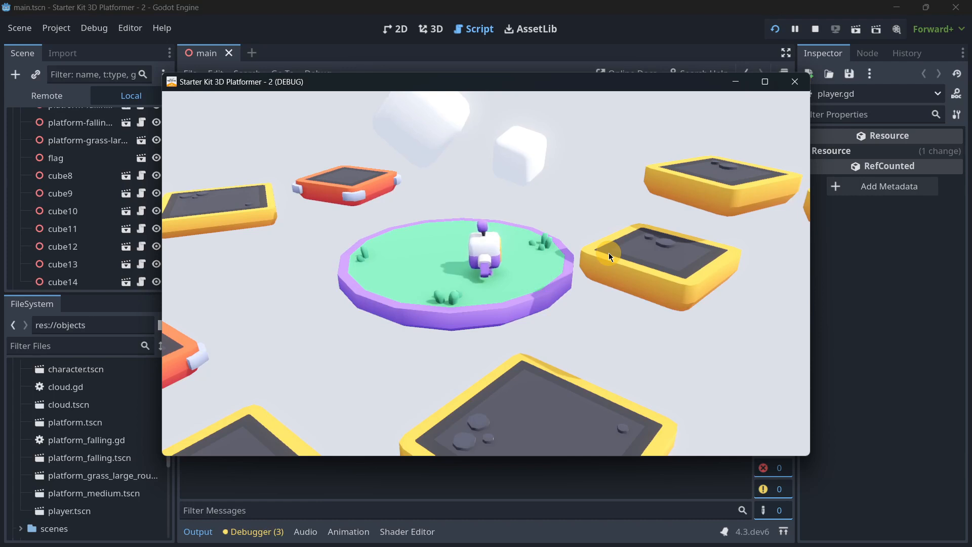
- Playtest the platformer by walking the character around the platform in all directions, and stop the game
{"action": "key", "text": "w"}
{"action": "key", "text": "d"}
{"action": "key", "text": "s"}
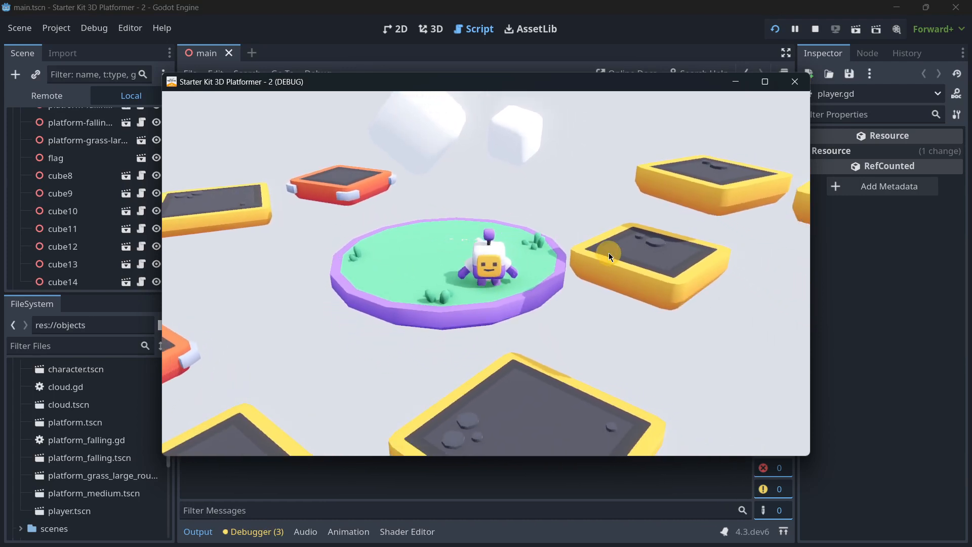
{"action": "key", "text": "a"}
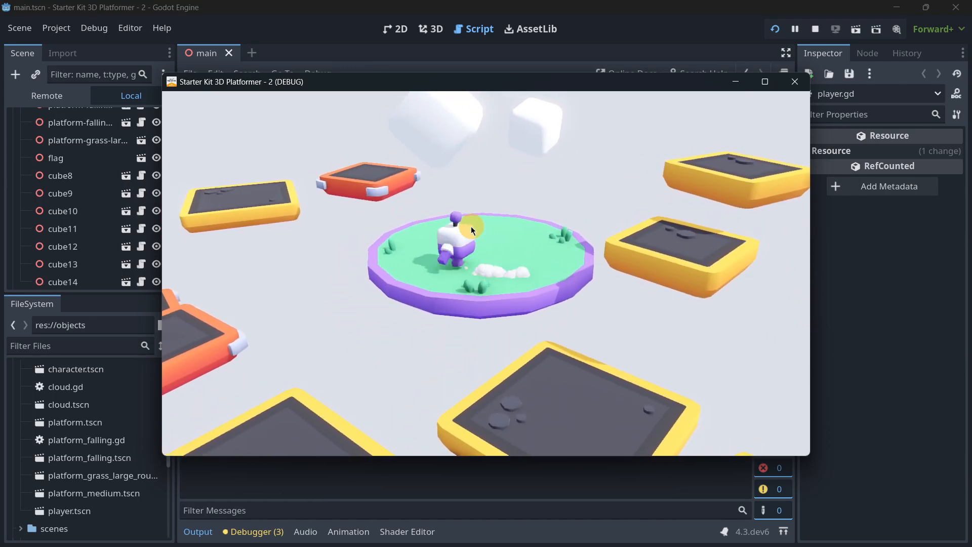
{"action": "key", "text": "w"}
{"action": "key", "text": "d"}
{"action": "key", "text": "s"}
{"action": "key", "text": "a"}
{"action": "key", "text": "w"}
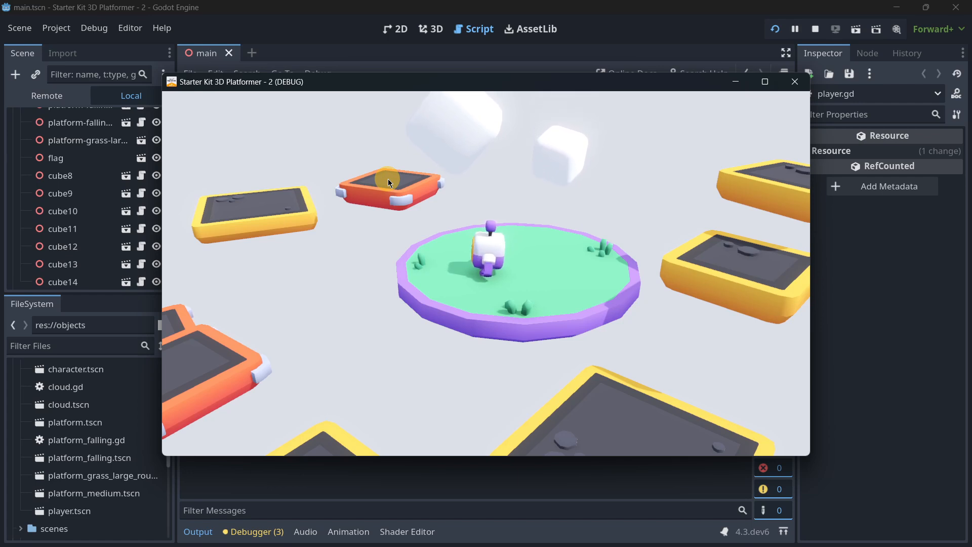
{"action": "key", "text": "F8"}
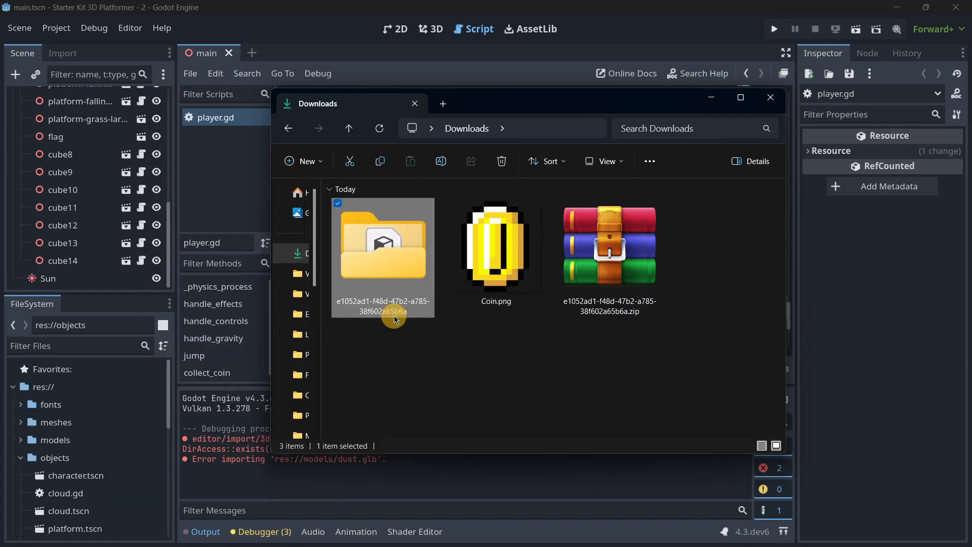
- Import the extracted coin model folder from Downloads into the Godot project's root and expand it
{"action": "left_click", "coordinate": [399, 312]}
{"action": "left_click_drag", "start_coordinate": [72, 378], "coordinate": [72, 378]}
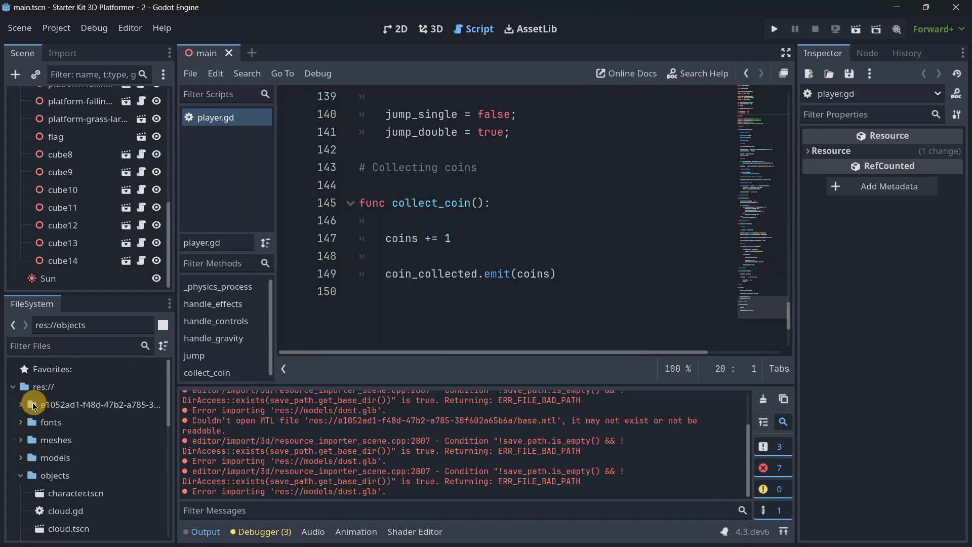
{"action": "double_click", "coordinate": [32, 402]}
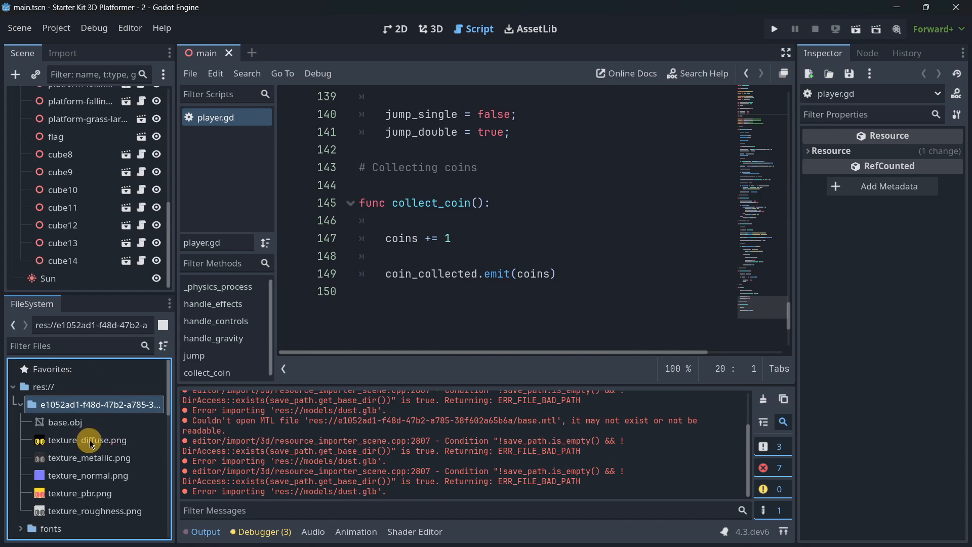
- Rename the imported model folder as Coin, dismiss the warning and expand the folder
{"action": "key", "text": "F2"}
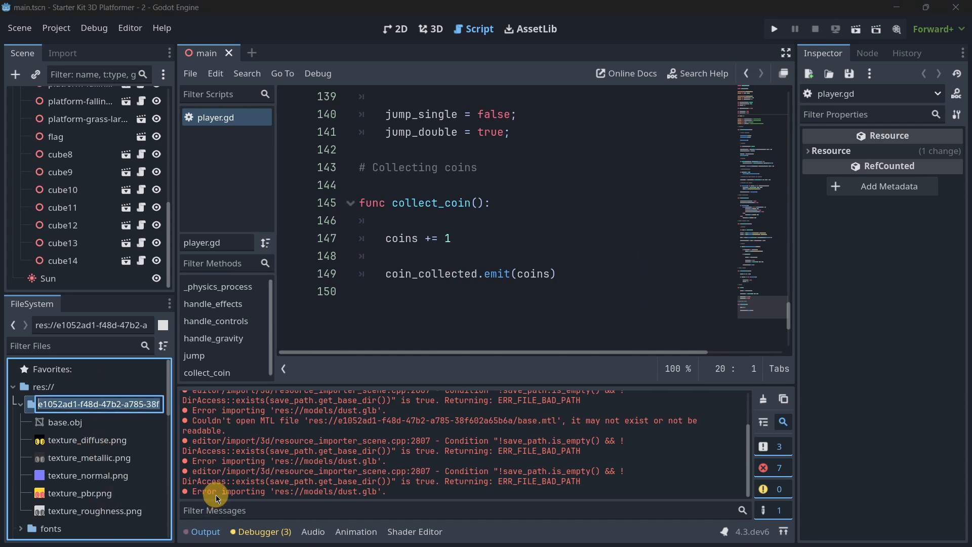
{"action": "type", "text": "Coin"}
{"action": "key", "text": "Return"}
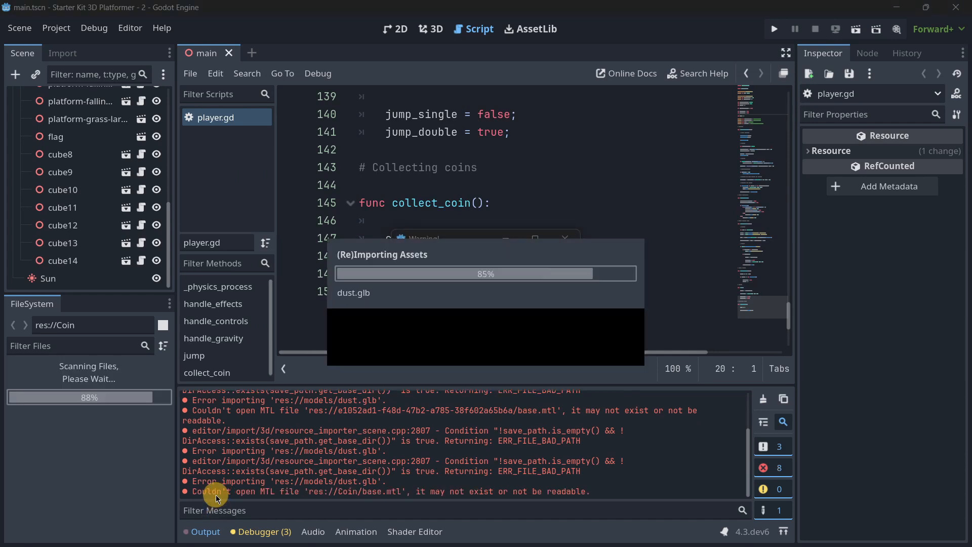
{"action": "left_click", "coordinate": [443, 286]}
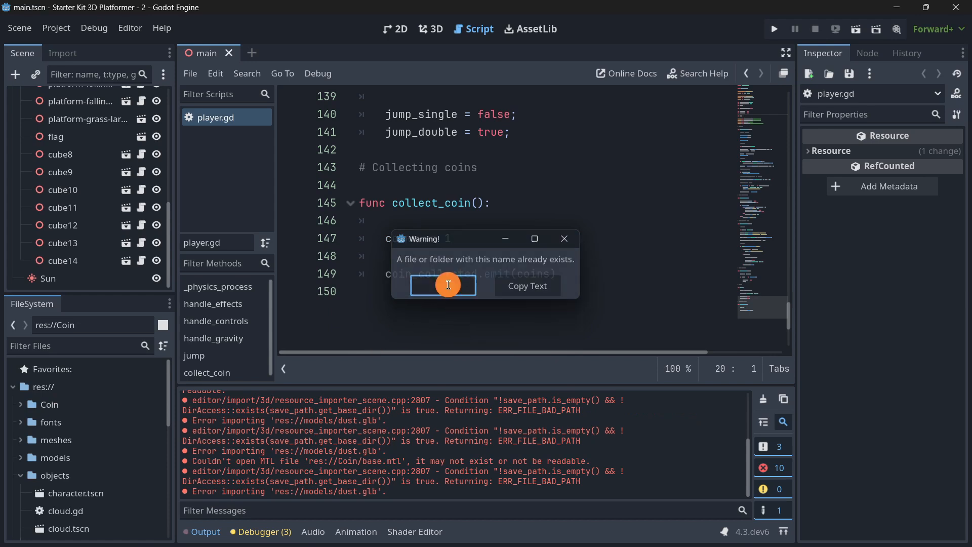
{"action": "left_click", "coordinate": [48, 404]}
{"action": "left_click", "coordinate": [20, 404]}
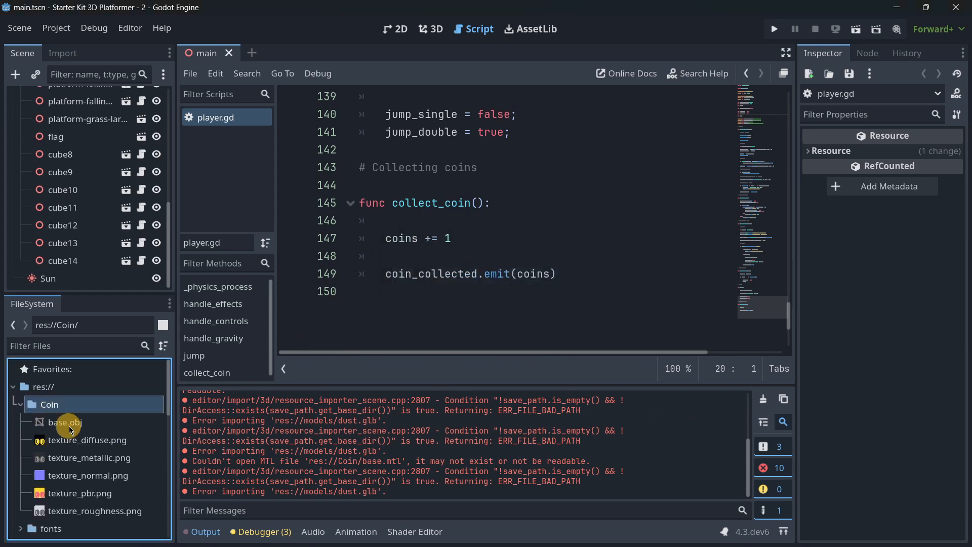
- Switch to the 3D workspace and create a new scene with an Area3D root node
{"action": "left_click", "coordinate": [395, 29]}
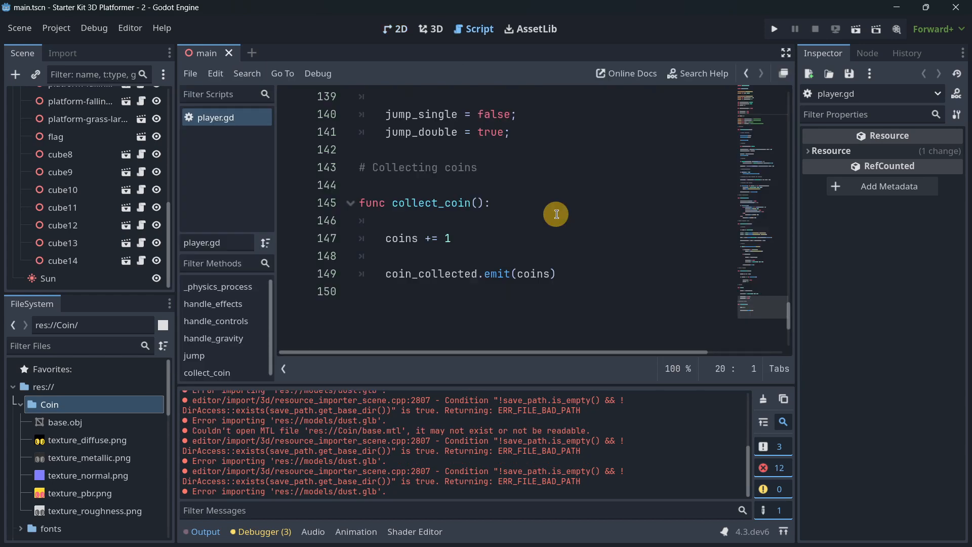
{"action": "left_click", "coordinate": [388, 30]}
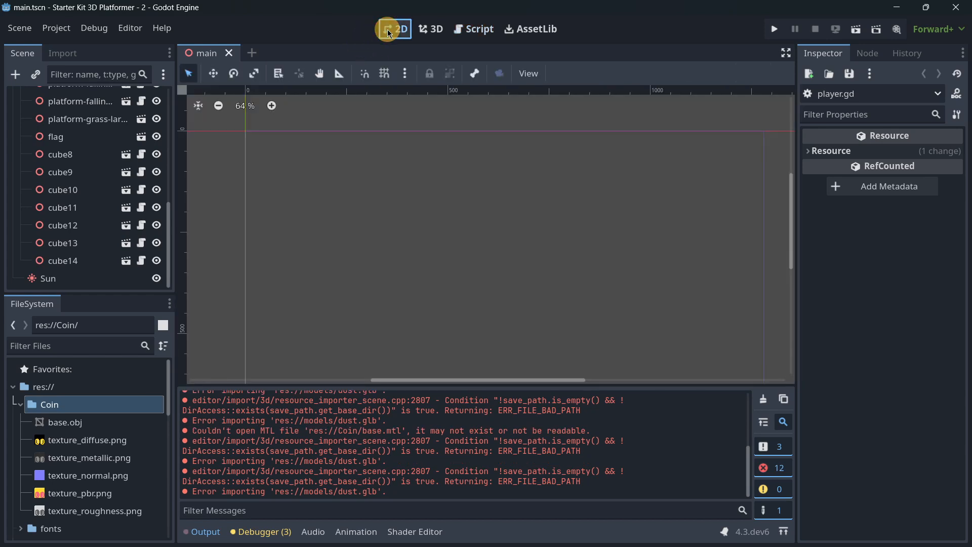
{"action": "left_click", "coordinate": [424, 29]}
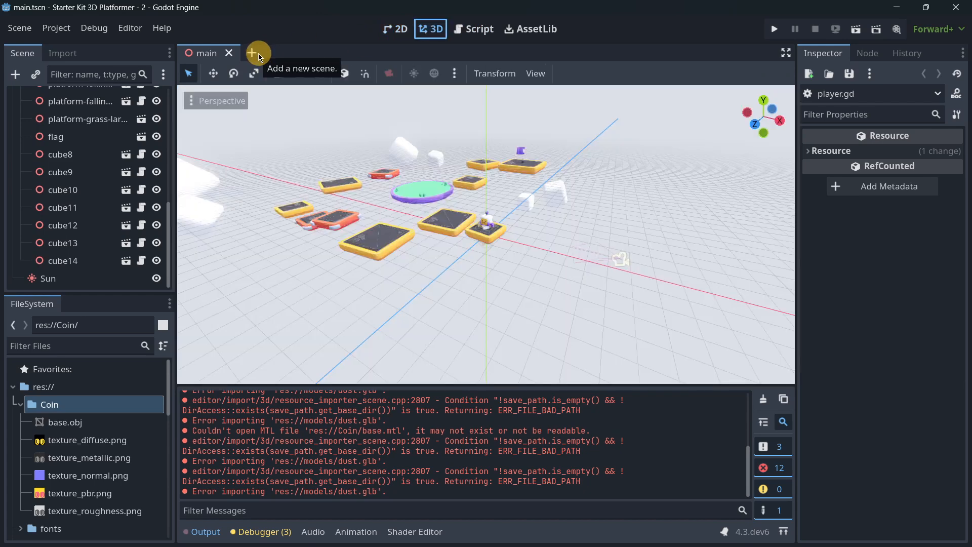
{"action": "left_click", "coordinate": [258, 53]}
{"action": "left_click", "coordinate": [120, 180]}
{"action": "type", "text": "are2"}
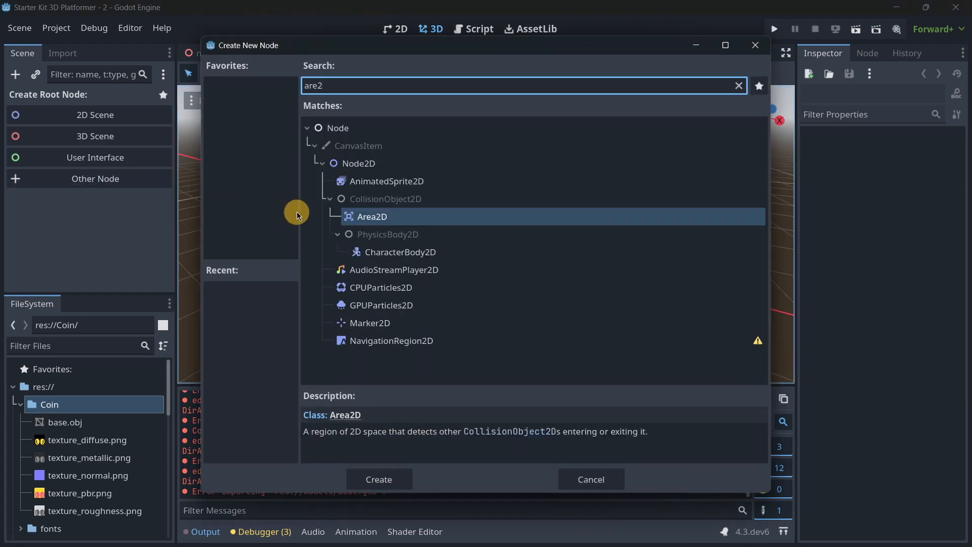
{"action": "key", "text": "BackSpace"}
{"action": "type", "text": "a"}
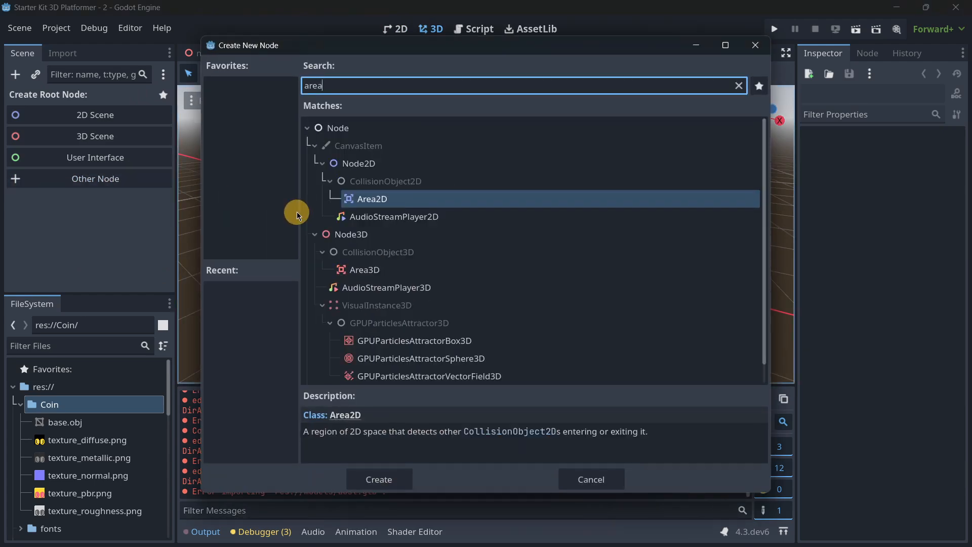
{"action": "key", "text": "Down"}
{"action": "key", "text": "Down"}
{"action": "key", "text": "Down"}
{"action": "key", "text": "Down"}
{"action": "key", "text": "Return"}
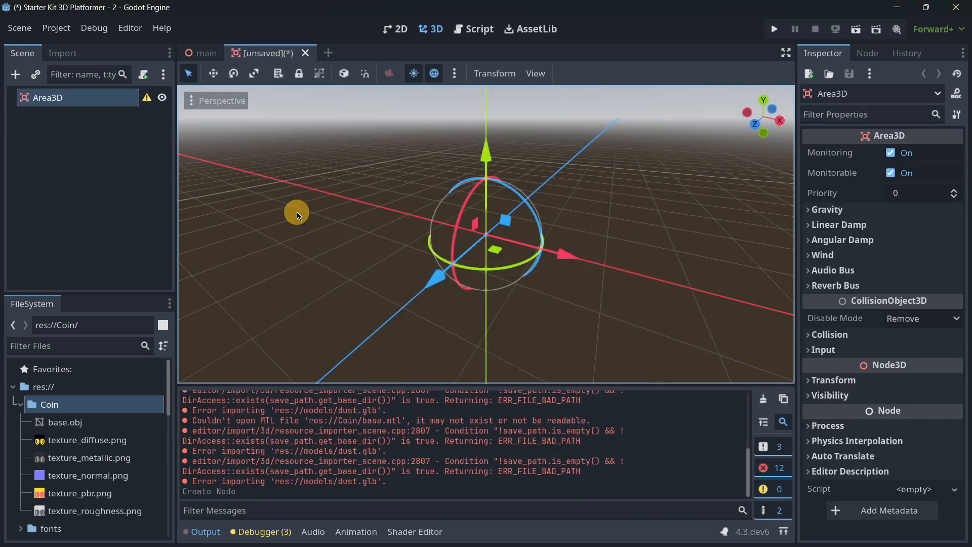
- Rename the Area3D root node as Coin2
{"action": "left_click", "coordinate": [66, 96]}
{"action": "left_click", "coordinate": [65, 96]}
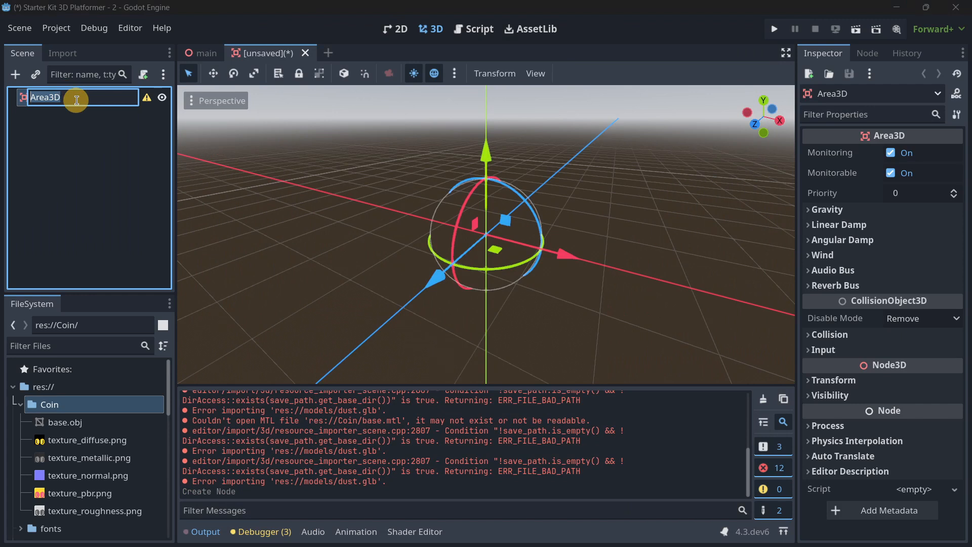
{"action": "key", "text": "Return"}
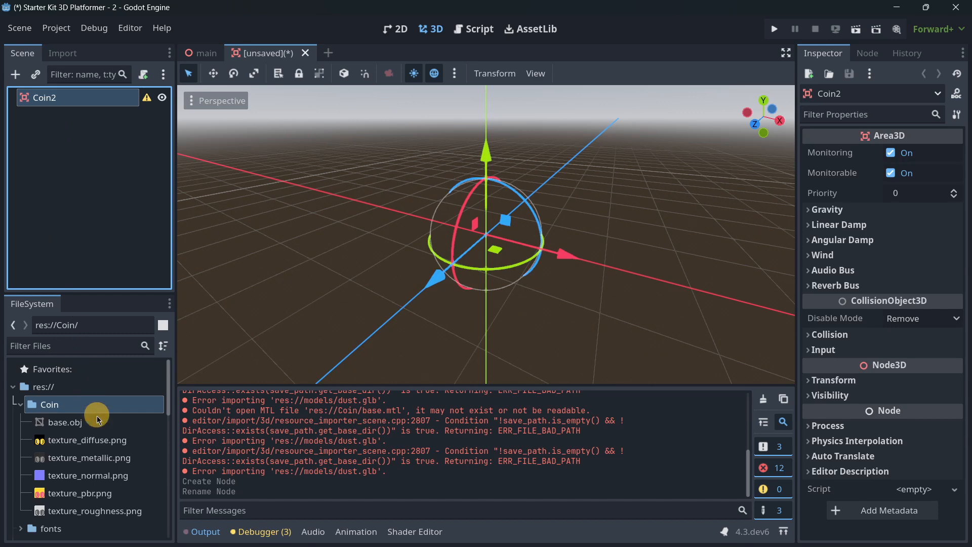
- Add the base.obj mesh from the Coin folder under Coin2 and reset its position to the origin
{"action": "left_click_drag", "start_coordinate": [67, 429], "coordinate": [484, 236]}
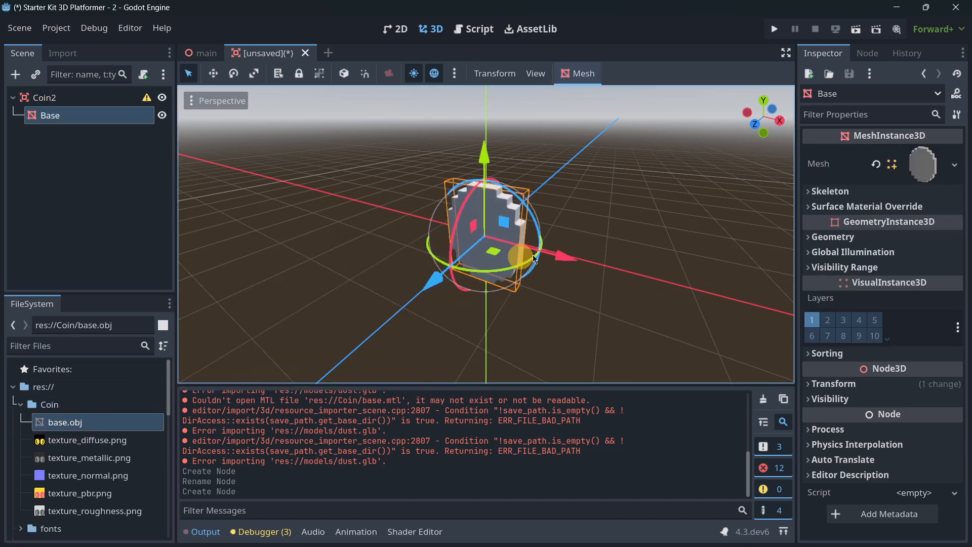
{"action": "scroll", "coordinate": [505, 206], "scroll_direction": "up", "scroll_amount": 5}
{"action": "scroll", "coordinate": [372, 210], "scroll_direction": "down", "scroll_amount": 3}
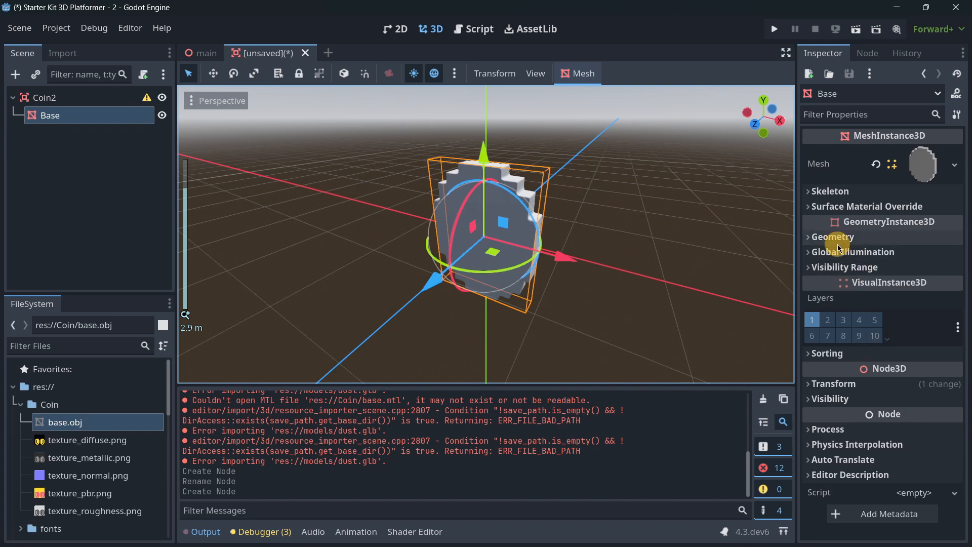
{"action": "left_click", "coordinate": [865, 380]}
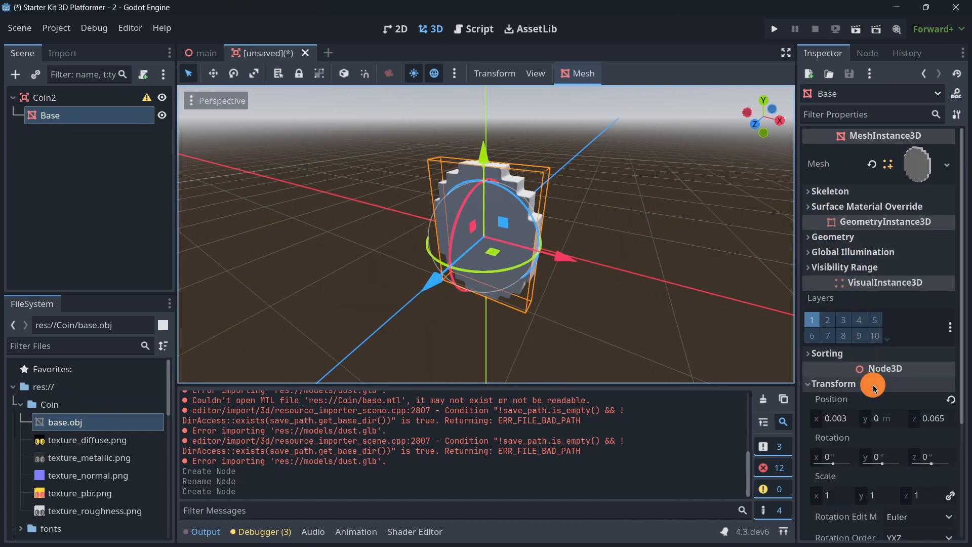
{"action": "left_click", "coordinate": [948, 401]}
{"action": "scroll", "coordinate": [461, 193], "scroll_direction": "up", "scroll_amount": 5}
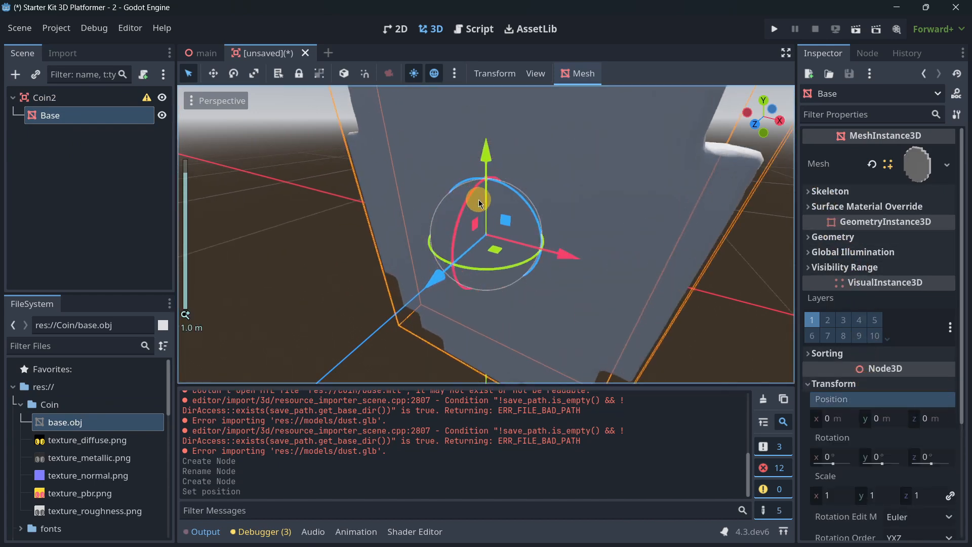
{"action": "scroll", "coordinate": [487, 239], "scroll_direction": "down", "scroll_amount": 5}
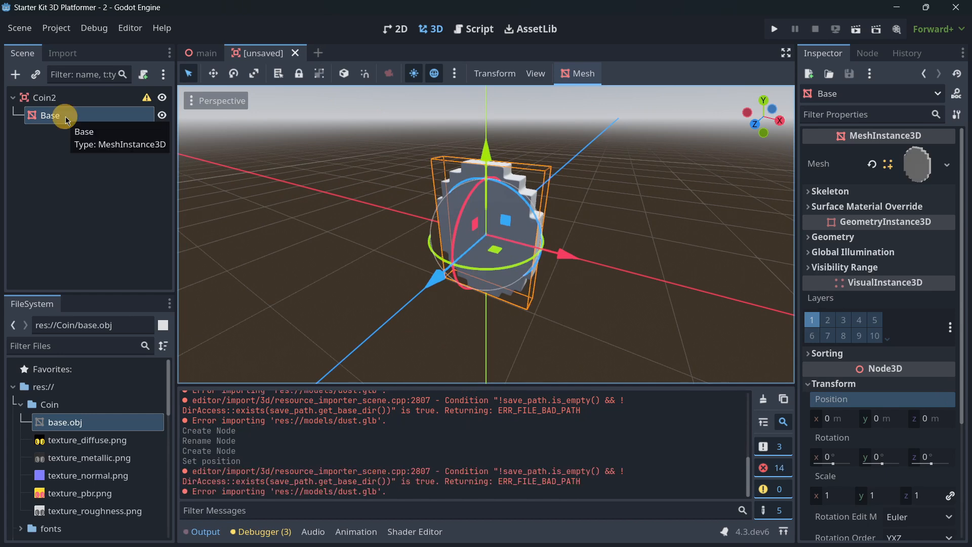
- Add a CollisionShape3D node under Coin2 and assign it a new BoxShape3D
{"action": "left_click", "coordinate": [44, 98]}
{"action": "left_click", "coordinate": [15, 75]}
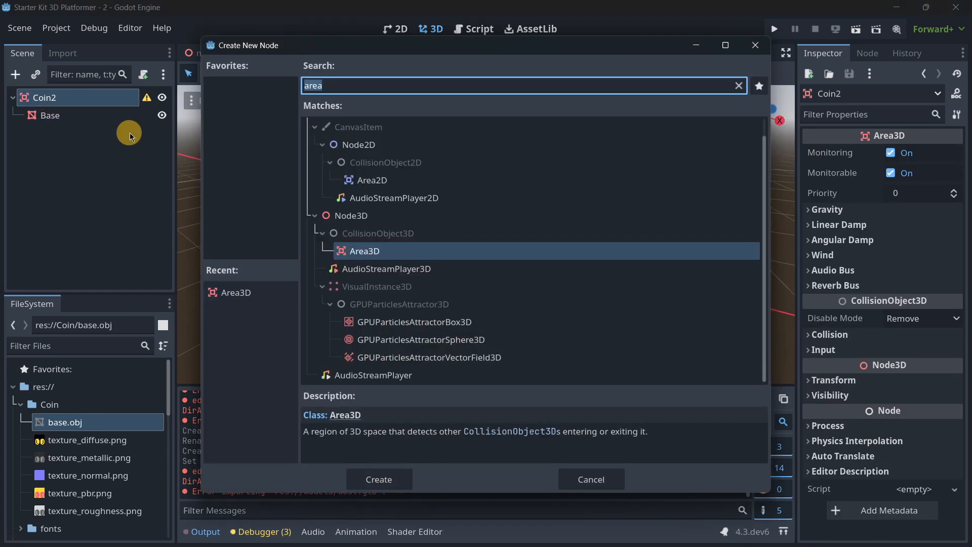
{"action": "type", "text": "coll"}
{"action": "key", "text": "Return"}
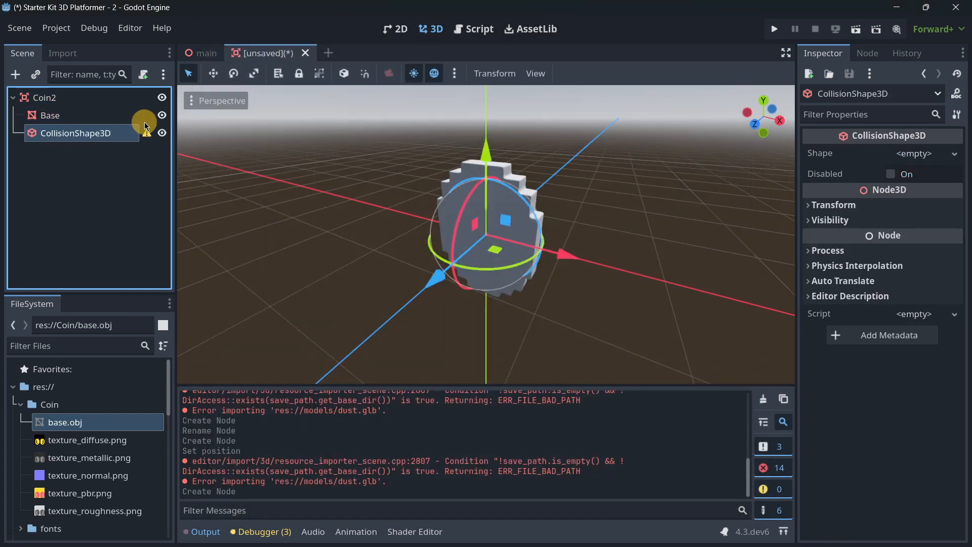
{"action": "left_click", "coordinate": [903, 155]}
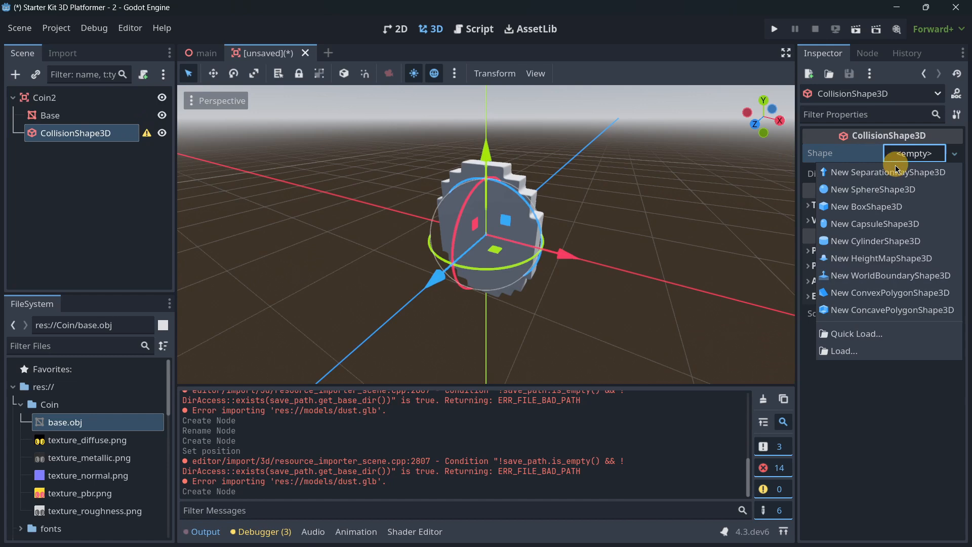
{"action": "left_click", "coordinate": [864, 204]}
- Resize the coin's box collision shape to a depth of about 0.32 and a height of about 1.19
{"action": "scroll", "coordinate": [567, 172], "scroll_direction": "up", "scroll_amount": 5}
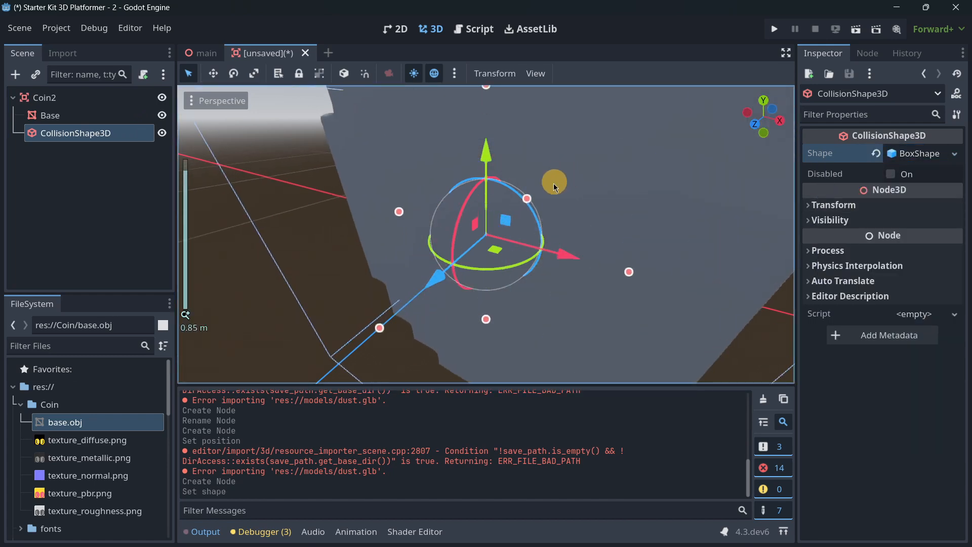
{"action": "left_click_drag", "start_coordinate": [381, 329], "coordinate": [403, 317]}
{"action": "scroll", "coordinate": [484, 281], "scroll_direction": "down", "scroll_amount": 10}
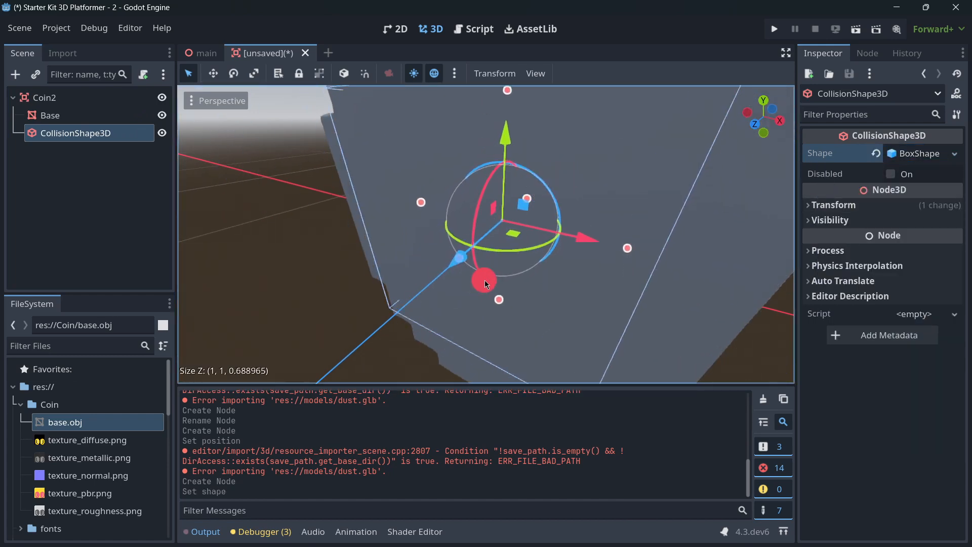
{"action": "middle_click_drag", "start_coordinate": [479, 287], "coordinate": [493, 271], "text": "shift"}
{"action": "scroll", "coordinate": [567, 248], "scroll_direction": "up", "scroll_amount": 15}
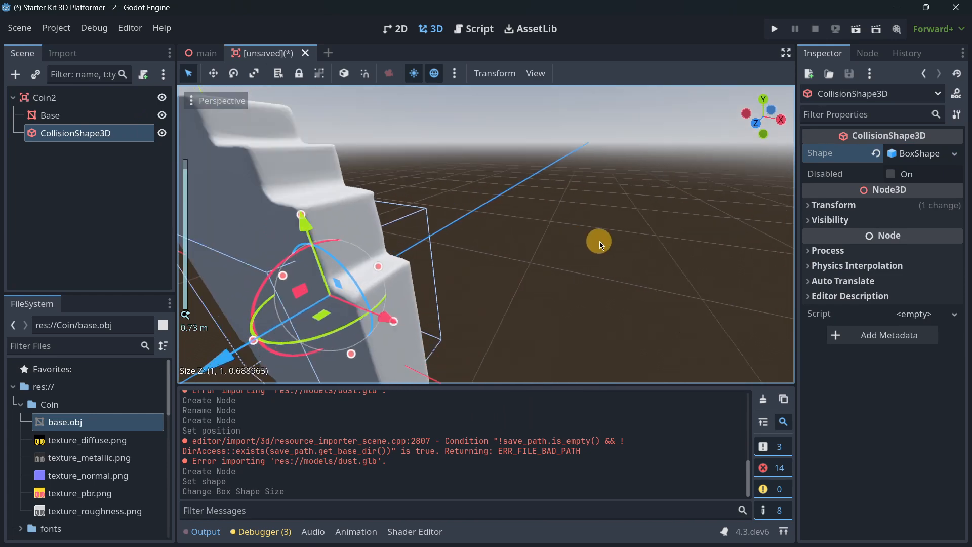
{"action": "middle_click_drag", "start_coordinate": [599, 241], "coordinate": [463, 249]}
{"action": "scroll", "coordinate": [463, 249], "scroll_direction": "down", "scroll_amount": 6}
{"action": "left_click_drag", "start_coordinate": [489, 237], "coordinate": [395, 209]}
{"action": "left_click_drag", "start_coordinate": [384, 156], "coordinate": [405, 144]}
{"action": "scroll", "coordinate": [405, 144], "scroll_direction": "down", "scroll_amount": 9}
{"action": "middle_click_drag", "start_coordinate": [485, 281], "coordinate": [560, 237]}
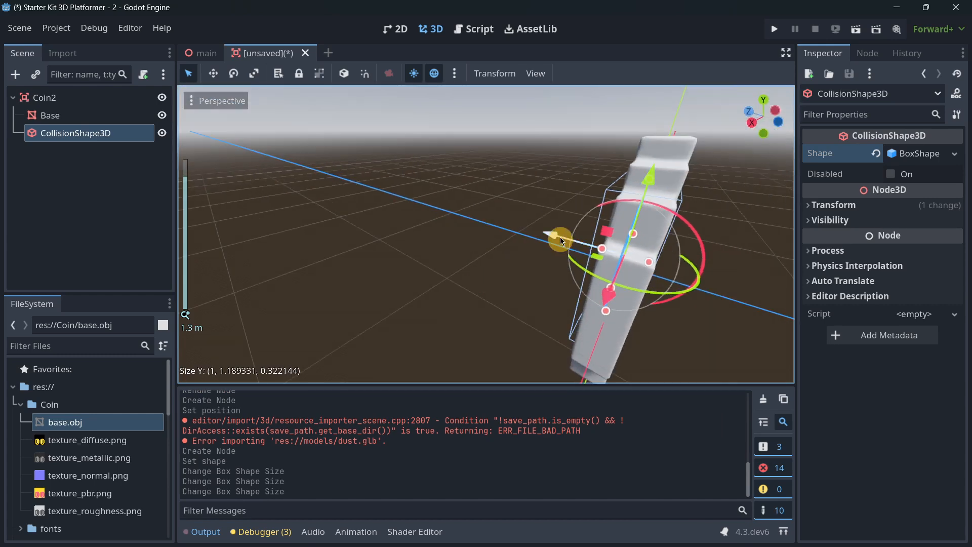
- Extend the box collision shape's height to about 1.43 and check its fit around the coin
{"action": "scroll", "coordinate": [486, 224], "scroll_direction": "up", "scroll_amount": 20}
{"action": "middle_click_drag", "start_coordinate": [487, 223], "coordinate": [565, 215]}
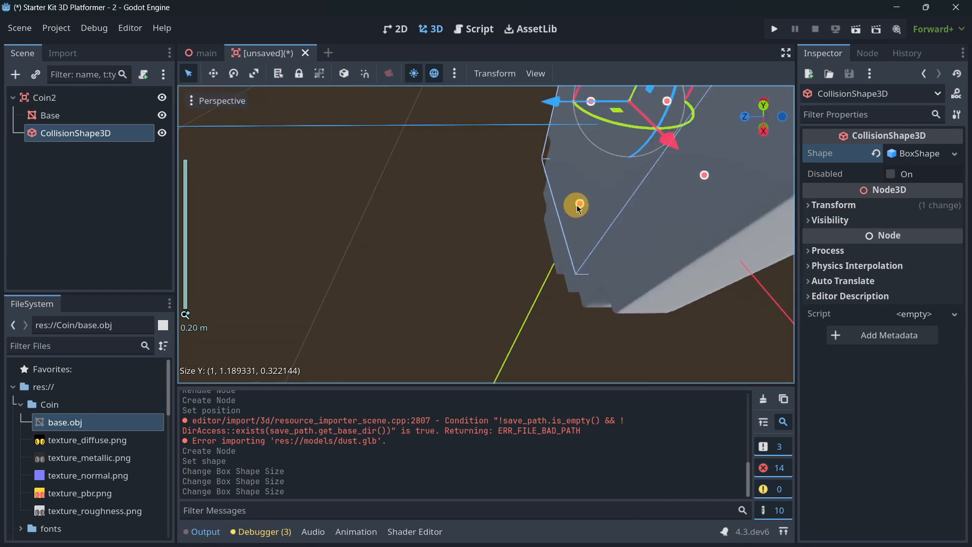
{"action": "left_click_drag", "start_coordinate": [576, 204], "coordinate": [543, 220]}
{"action": "scroll", "coordinate": [539, 224], "scroll_direction": "down", "scroll_amount": 11}
{"action": "right_click_drag", "start_coordinate": [539, 224], "coordinate": [486, 281]}
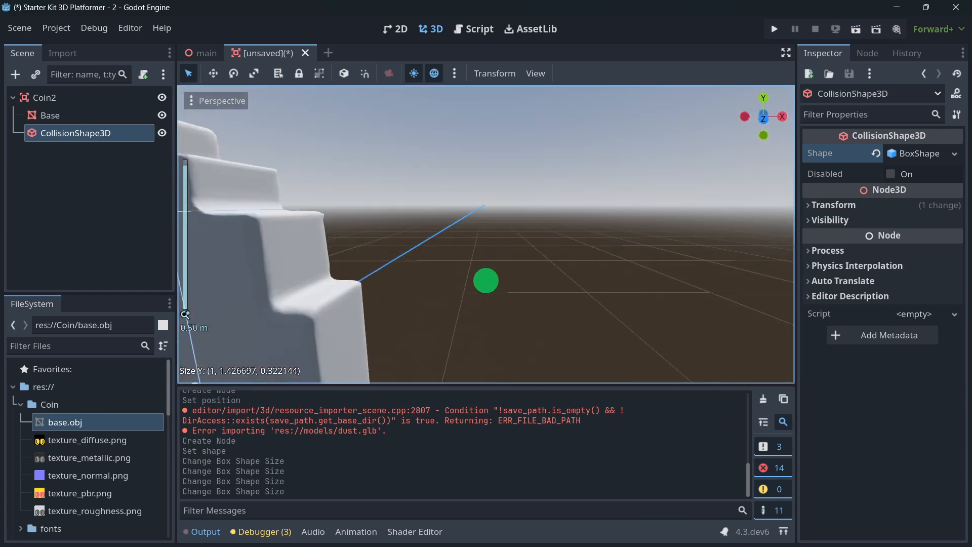
{"action": "scroll", "coordinate": [480, 278], "scroll_direction": "down", "scroll_amount": 16}
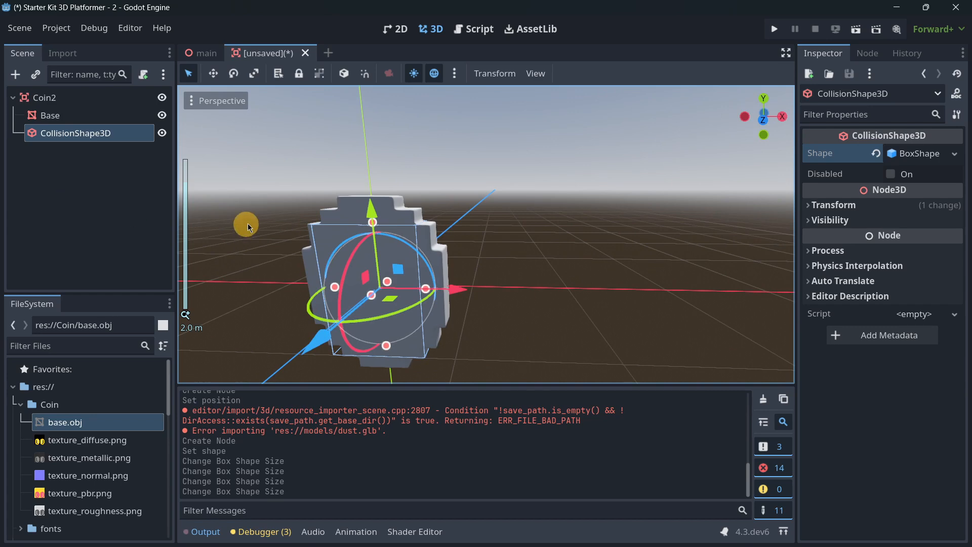
{"action": "mouse_move", "coordinate": [568, 198]}
{"action": "right_mouse_down"}
{"action": "mouse_move", "coordinate": [482, 204]}
{"action": "mouse_move", "coordinate": [560, 194]}
{"action": "right_mouse_up"}
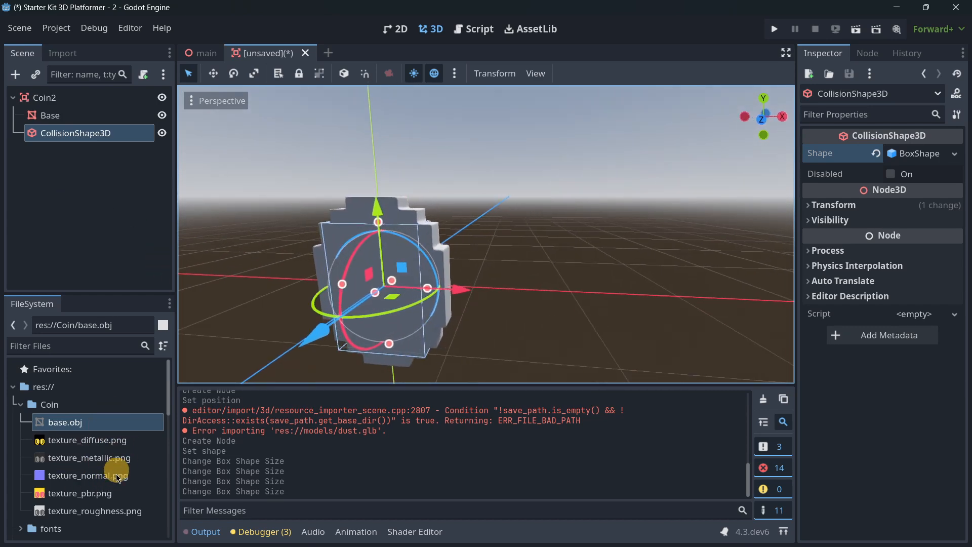
- Give the Base mesh a new StandardMaterial3D as its surface material override and open the material's properties
{"action": "left_click", "coordinate": [75, 114]}
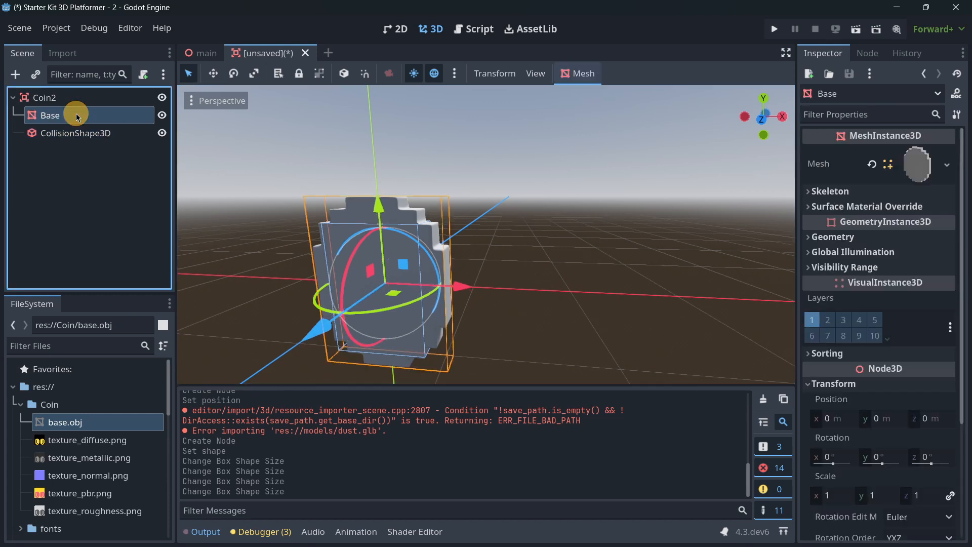
{"action": "left_click", "coordinate": [862, 208]}
{"action": "left_click", "coordinate": [906, 224]}
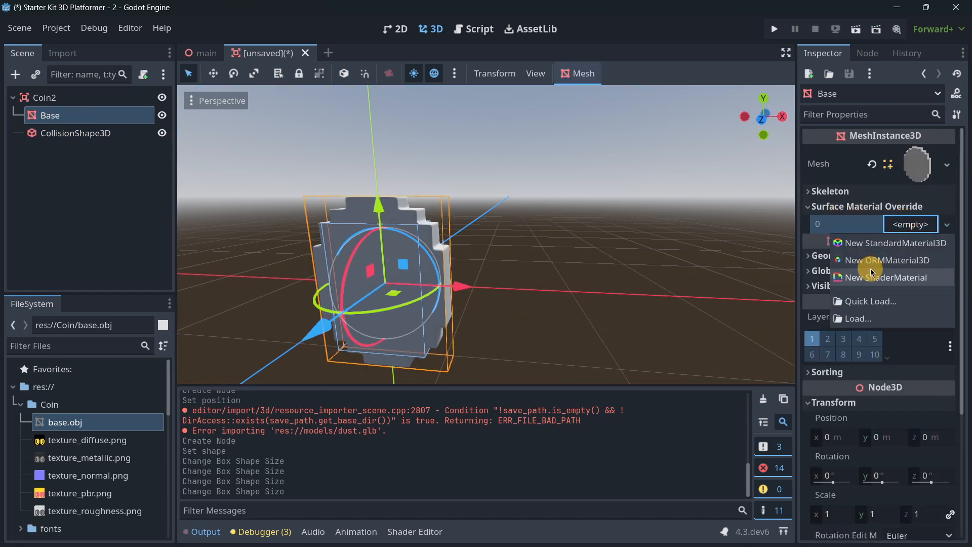
{"action": "left_click", "coordinate": [874, 243]}
{"action": "left_click", "coordinate": [918, 243]}
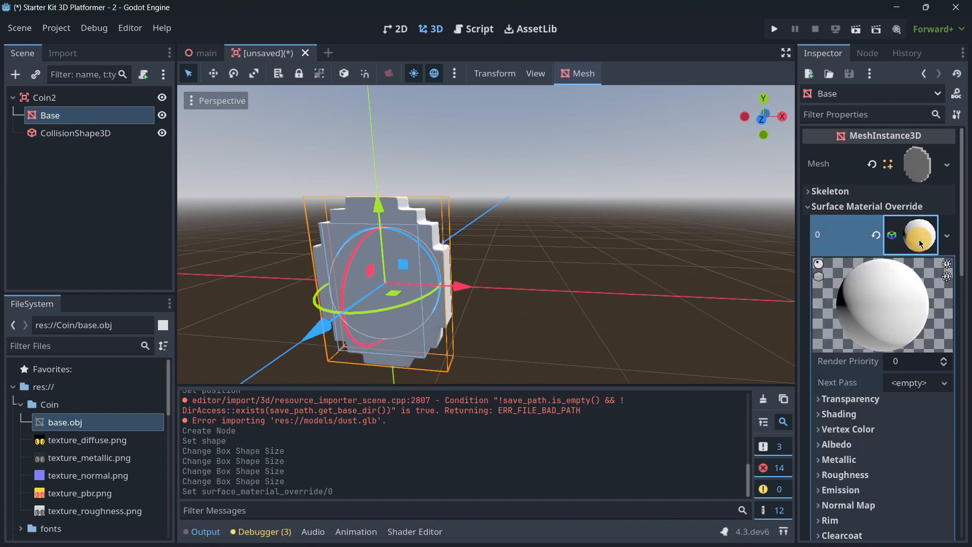
- Assign texture_diffuse.png from the Coin folder as the material's albedo texture and check it on the coin
{"action": "scroll", "coordinate": [820, 275], "scroll_direction": "down", "scroll_amount": 5}
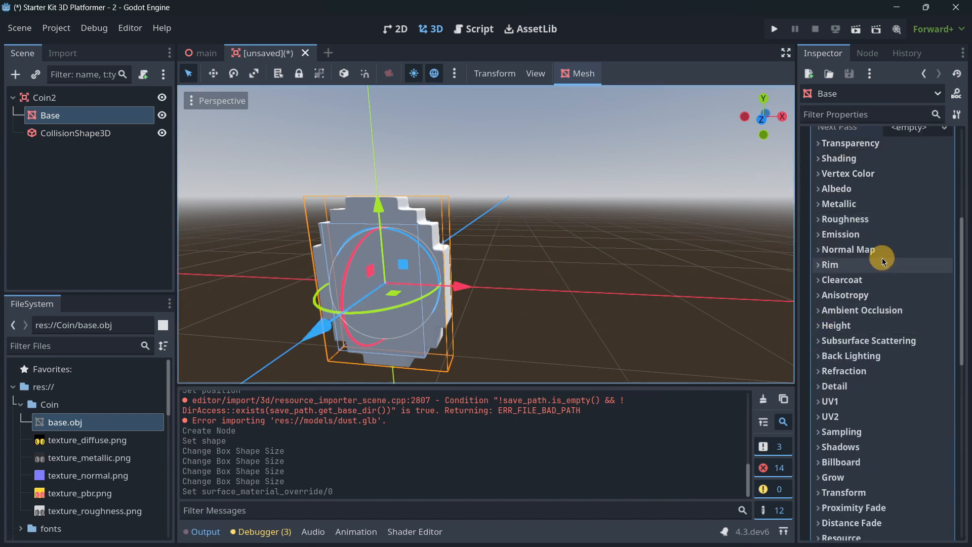
{"action": "scroll", "coordinate": [865, 251], "scroll_direction": "up", "scroll_amount": 3}
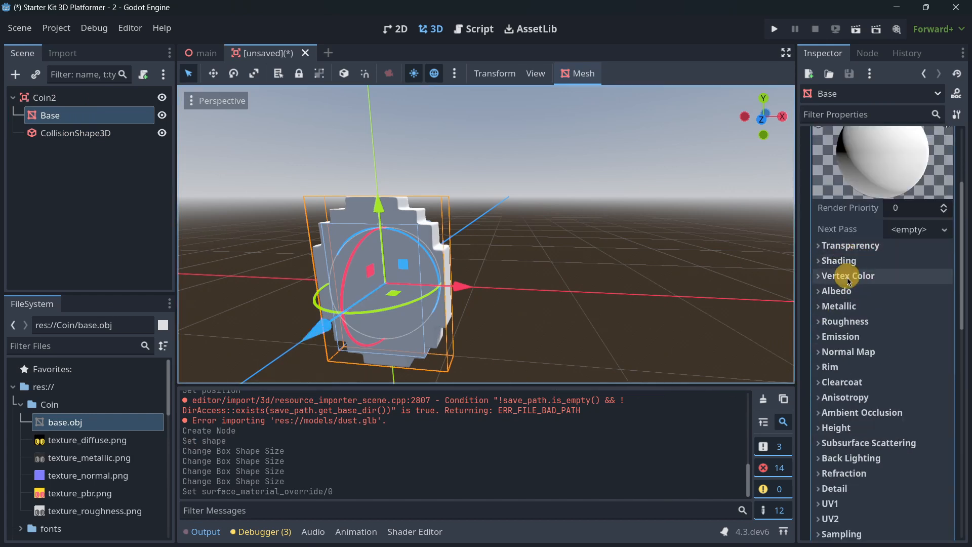
{"action": "left_click", "coordinate": [856, 291]}
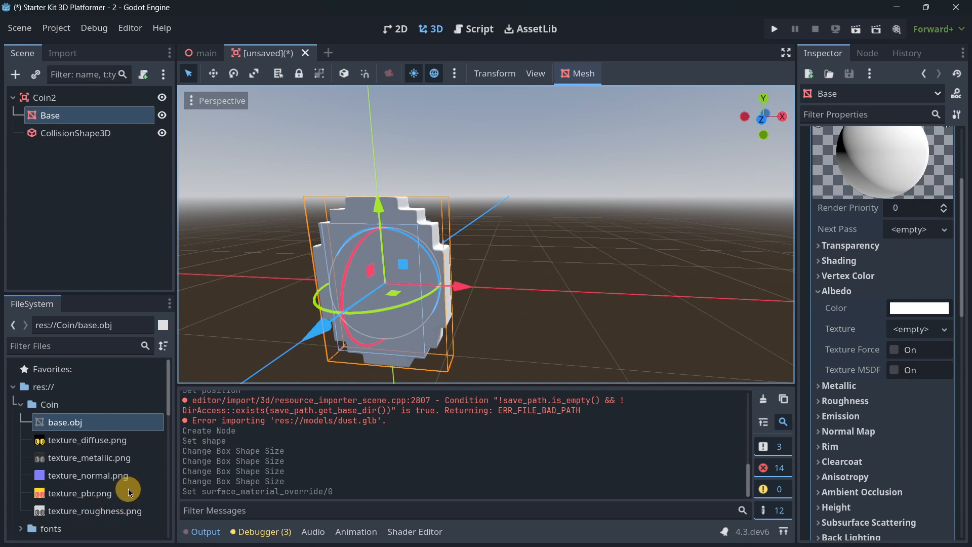
{"action": "left_click_drag", "start_coordinate": [84, 450], "coordinate": [908, 337]}
{"action": "scroll", "coordinate": [529, 240], "scroll_direction": "down", "scroll_amount": 6}
{"action": "scroll", "coordinate": [518, 226], "scroll_direction": "up", "scroll_amount": 10}
{"action": "middle_click_drag", "start_coordinate": [556, 248], "coordinate": [531, 279]}
{"action": "scroll", "coordinate": [539, 277], "scroll_direction": "down", "scroll_amount": 3}
{"action": "middle_click_drag", "start_coordinate": [436, 282], "coordinate": [486, 280]}
{"action": "scroll", "coordinate": [567, 261], "scroll_direction": "down", "scroll_amount": 15}
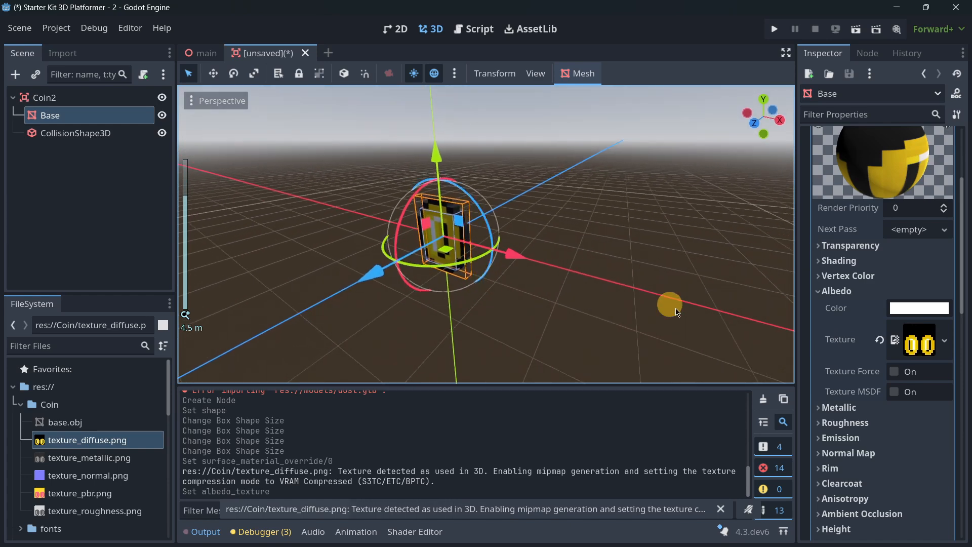
- Assign texture_metallic.png as the material's metallic texture and texture_roughness.png as its roughness texture
{"action": "scroll", "coordinate": [854, 383], "scroll_direction": "down", "scroll_amount": 1}
{"action": "left_click", "coordinate": [838, 355]}
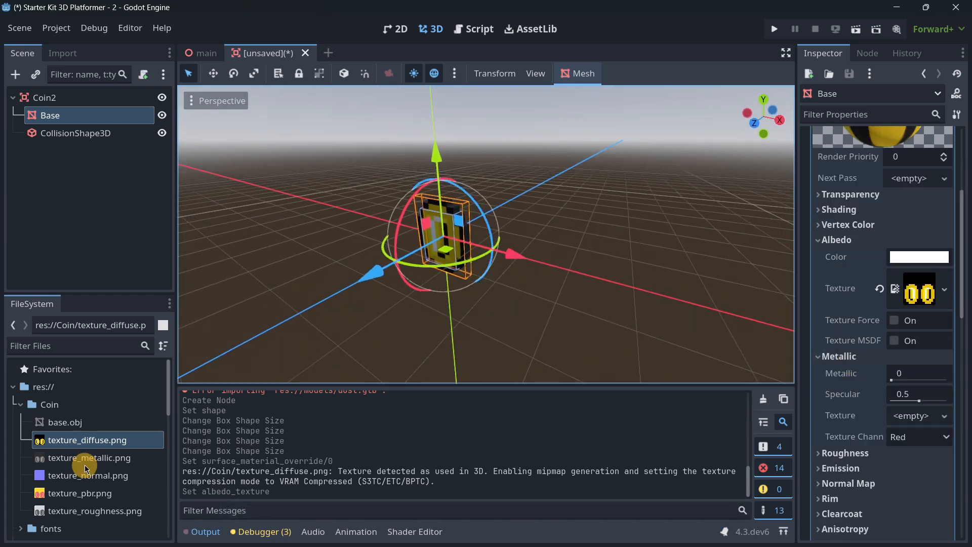
{"action": "left_click_drag", "start_coordinate": [82, 466], "coordinate": [910, 419]}
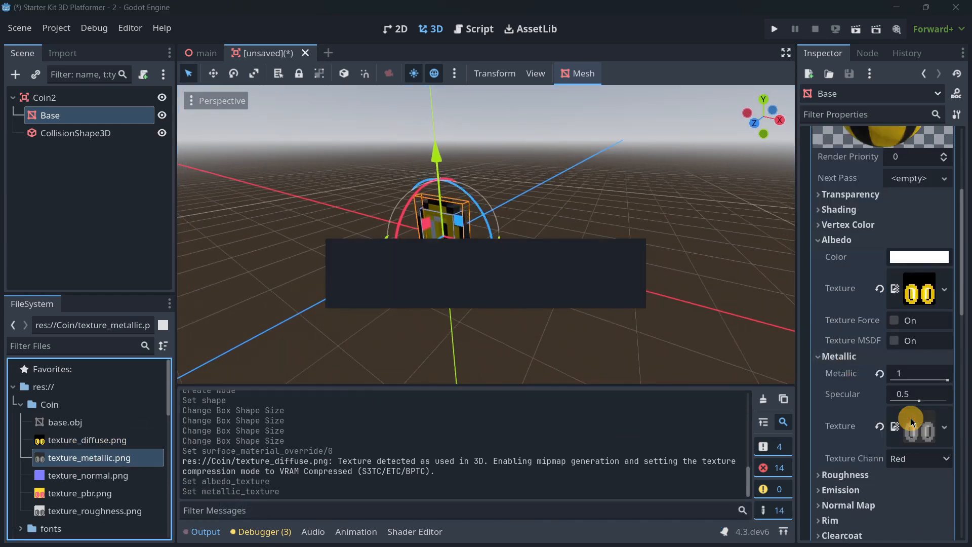
{"action": "scroll", "coordinate": [870, 356], "scroll_direction": "down", "scroll_amount": 1}
{"action": "left_click", "coordinate": [839, 424]}
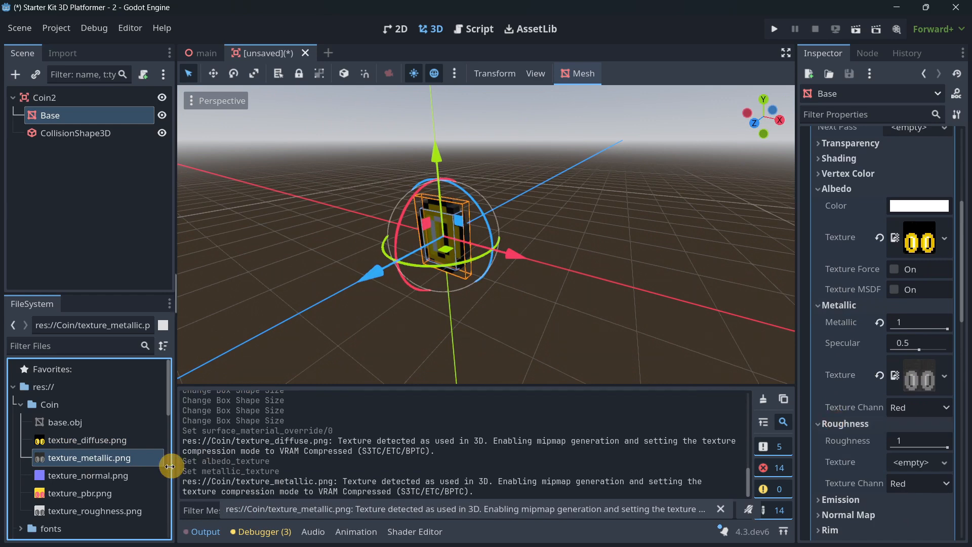
{"action": "left_click_drag", "start_coordinate": [124, 513], "coordinate": [917, 462]}
- Hide the output log, deselect the mesh and examine the textured coin from several angles and distances
{"action": "scroll", "coordinate": [425, 247], "scroll_direction": "up", "scroll_amount": 5}
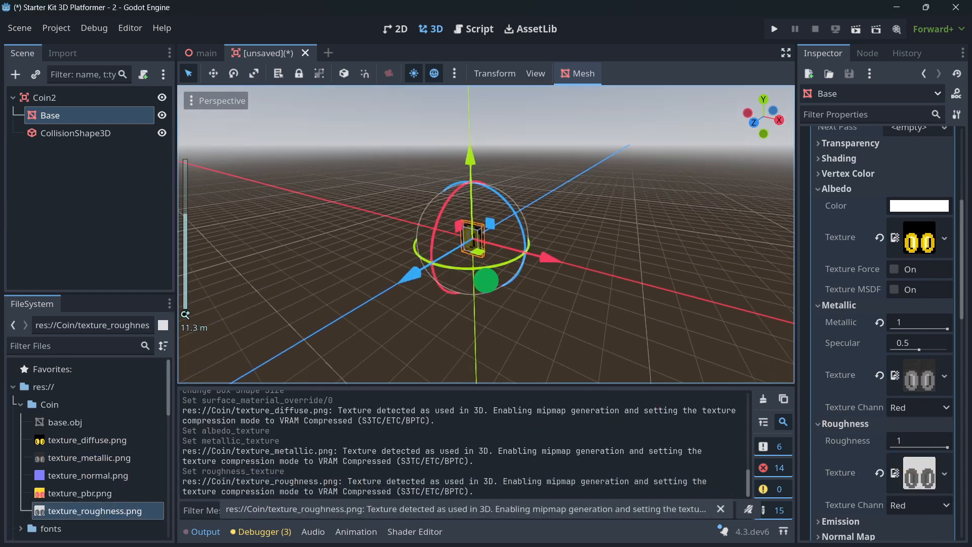
{"action": "right_click_drag", "start_coordinate": [425, 247], "coordinate": [651, 482]}
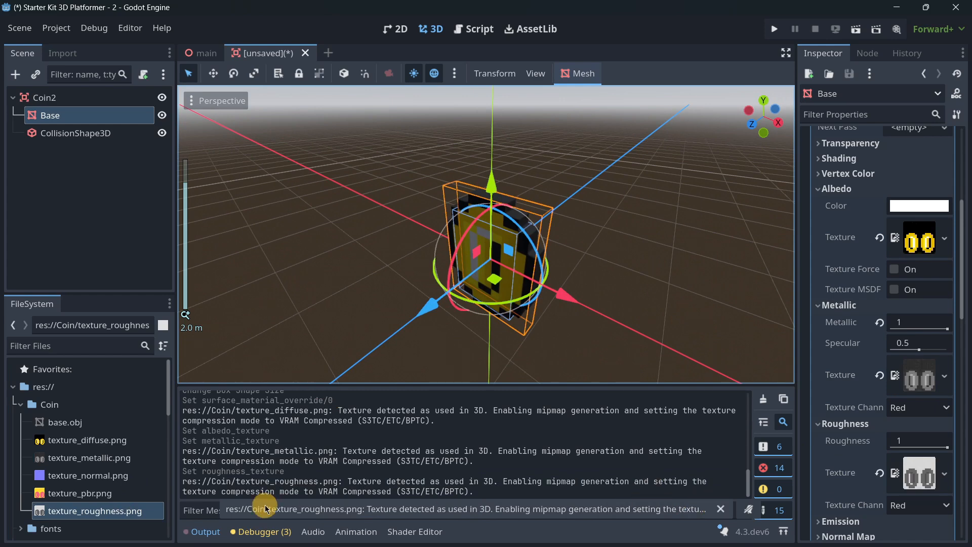
{"action": "left_click", "coordinate": [253, 531]}
{"action": "left_click", "coordinate": [233, 532]}
{"action": "scroll", "coordinate": [309, 316], "scroll_direction": "down", "scroll_amount": 8}
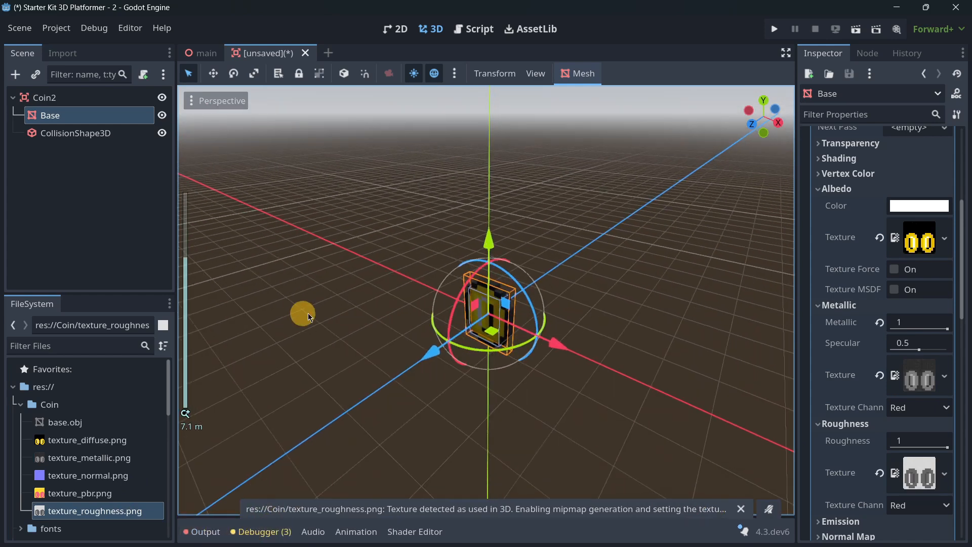
{"action": "left_click", "coordinate": [63, 176]}
{"action": "scroll", "coordinate": [449, 293], "scroll_direction": "down", "scroll_amount": 4}
{"action": "middle_click_drag", "start_coordinate": [488, 289], "coordinate": [385, 238]}
{"action": "scroll", "coordinate": [442, 276], "scroll_direction": "up", "scroll_amount": 10}
{"action": "middle_click_drag", "start_coordinate": [384, 238], "coordinate": [472, 269], "text": "shift"}
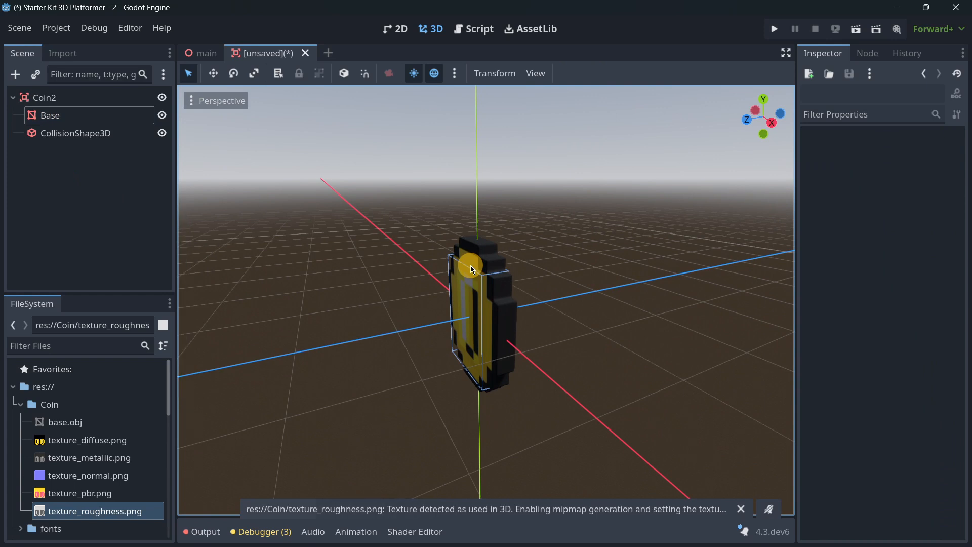
- Attach a new script named coin_2.gd to the Coin2 root node
{"action": "left_click", "coordinate": [53, 102]}
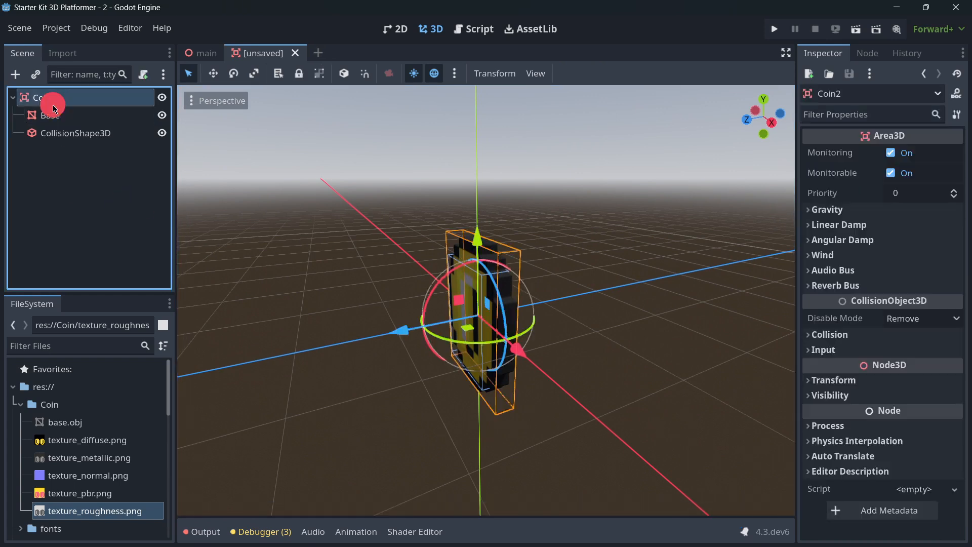
{"action": "left_click", "coordinate": [143, 74]}
{"action": "left_click", "coordinate": [440, 381]}
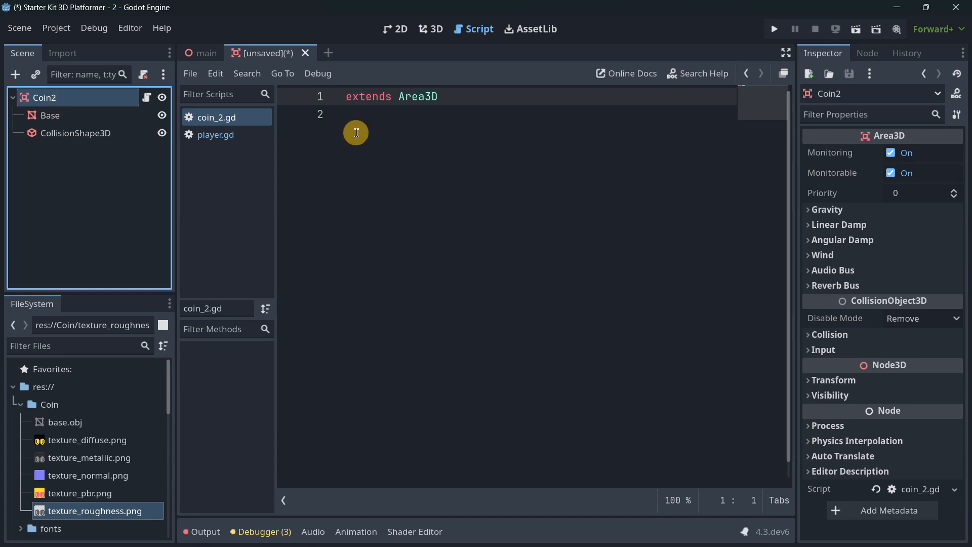
- Connect Coin2's body_entered signal to _on_body_entered in its own script and save the scene as coin_2.tscn
{"action": "left_click", "coordinate": [867, 54]}
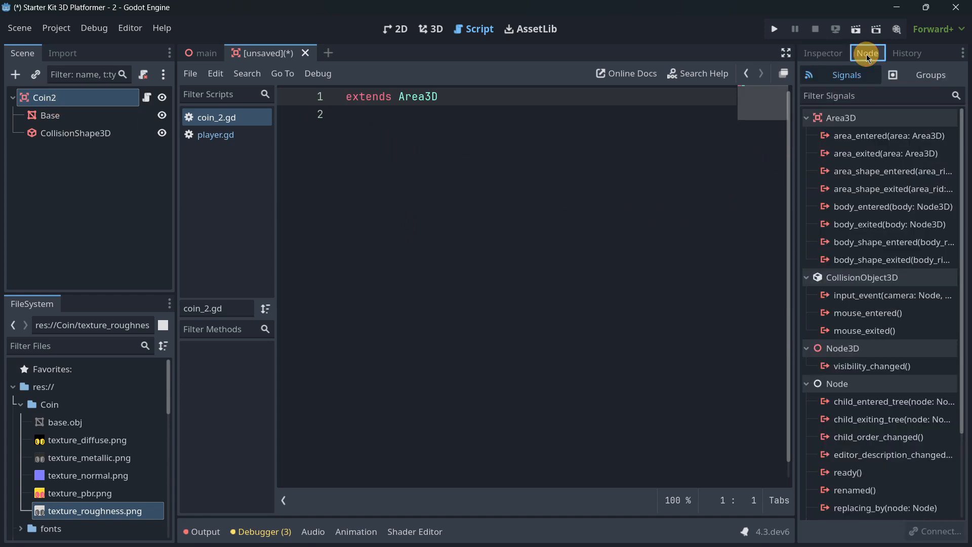
{"action": "left_click", "coordinate": [201, 53]}
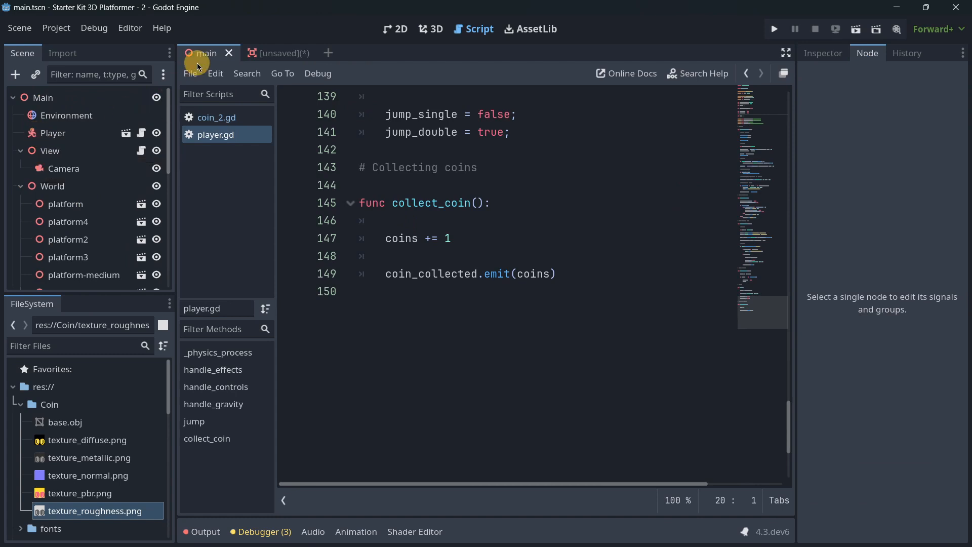
{"action": "left_click", "coordinate": [269, 60]}
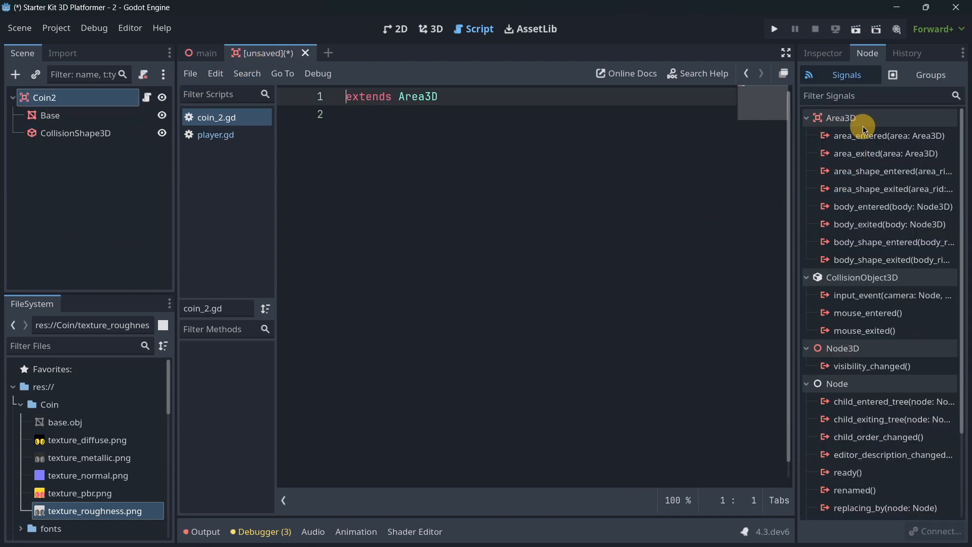
{"action": "mouse_move", "coordinate": [856, 223]}
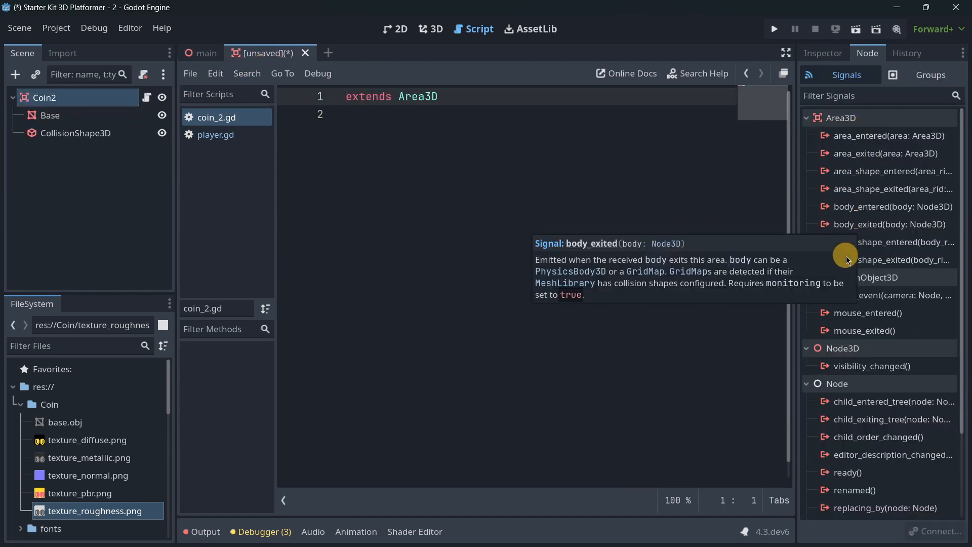
{"action": "double_click", "coordinate": [861, 209]}
{"action": "left_click", "coordinate": [449, 418]}
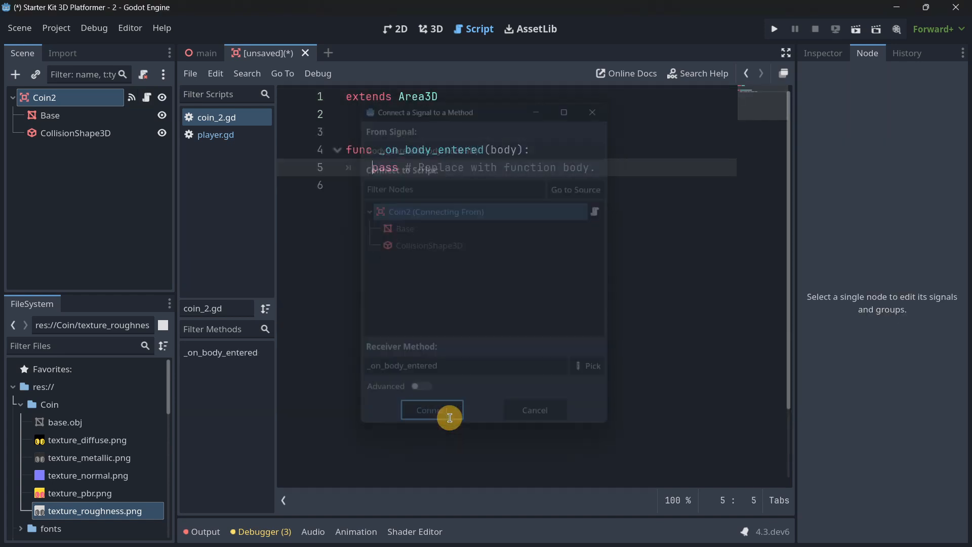
{"action": "key", "text": "ctrl+s"}
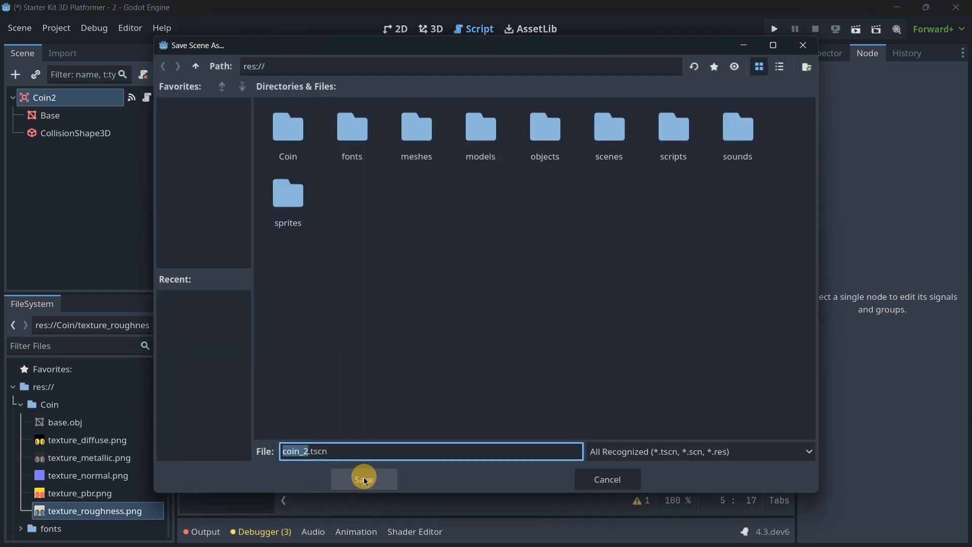
{"action": "left_click", "coordinate": [363, 478]}
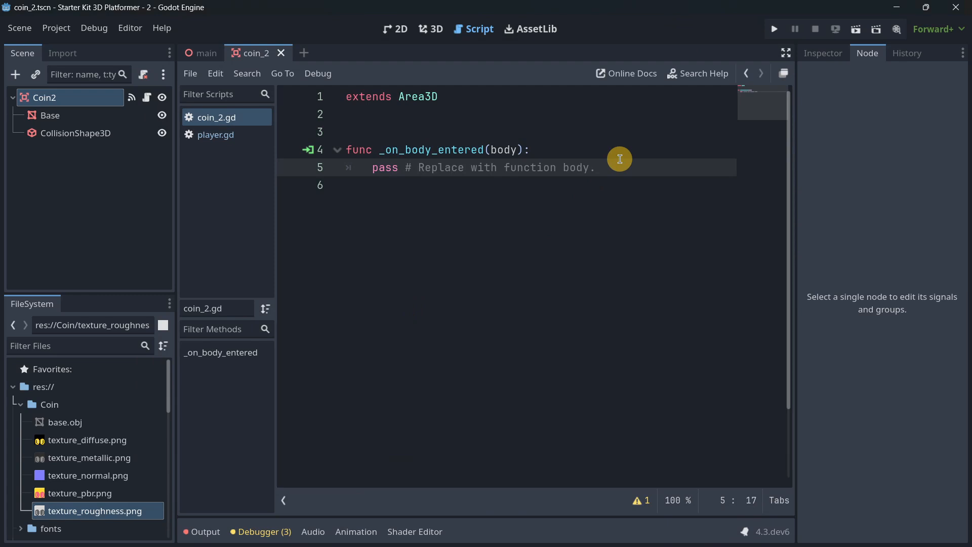
- Replace the placeholder line in _on_body_entered with the condition if body.name == "Player":
{"action": "left_click_drag", "start_coordinate": [619, 159], "coordinate": [371, 168]}
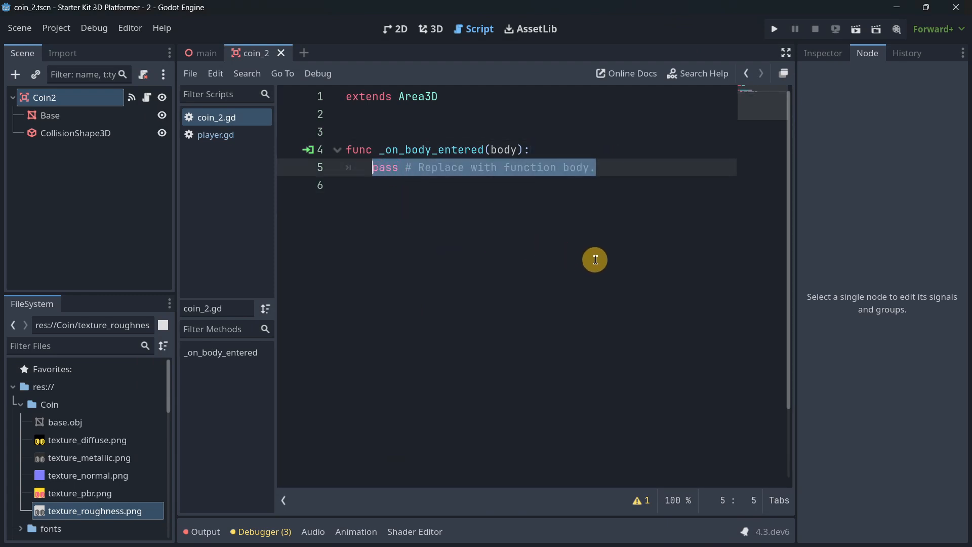
{"action": "type", "text": "if body"}
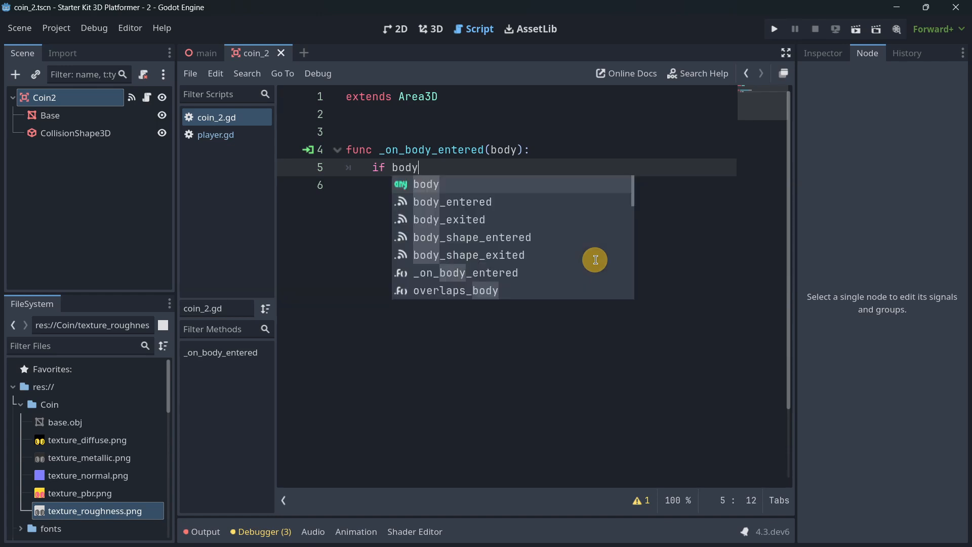
{"action": "type", "text": ".name"}
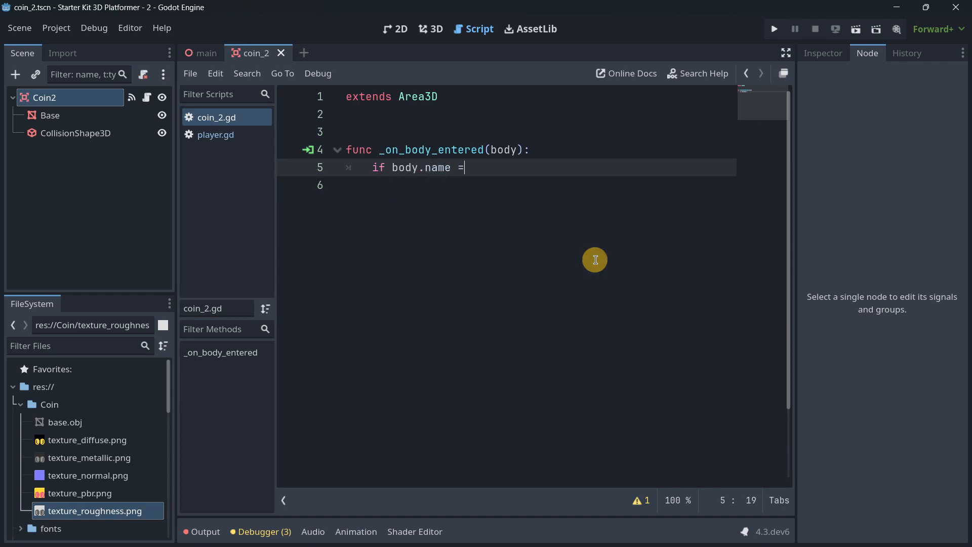
{"action": "type", "text": " == \"PLayer"}
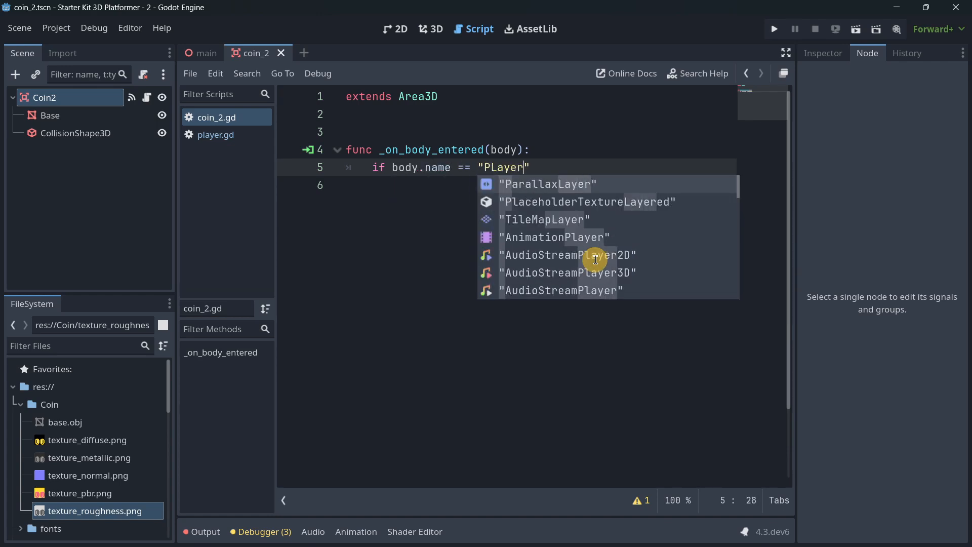
{"action": "key", "text": "BackSpace"}
{"action": "key", "text": "BackSpace"}
{"action": "key", "text": "BackSpace"}
{"action": "key", "text": "BackSpace"}
{"action": "key", "text": "BackSpace"}
{"action": "type", "text": "layer"}
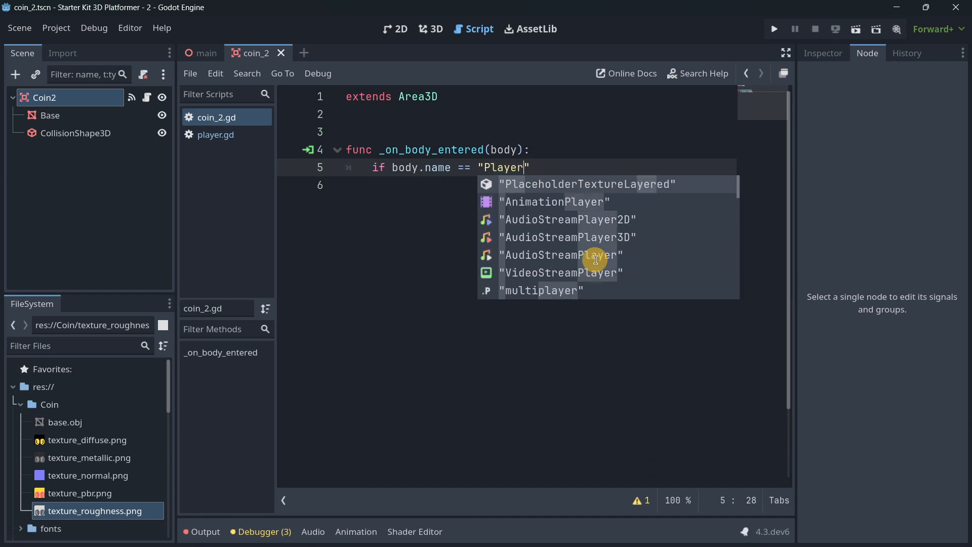
{"action": "type", "text": "\""}
{"action": "type", "text": ":"}
- Call queue_free() inside the Player condition so the coin is removed on contact
{"action": "key", "text": "Return"}
{"action": "type", "text": "qu"}
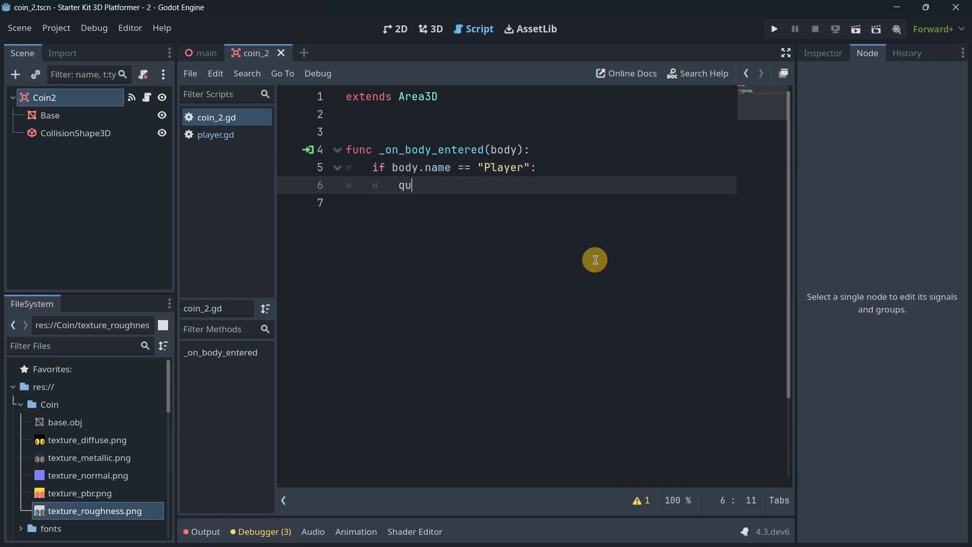
{"action": "type", "text": "e"}
{"action": "key", "text": "Return"}
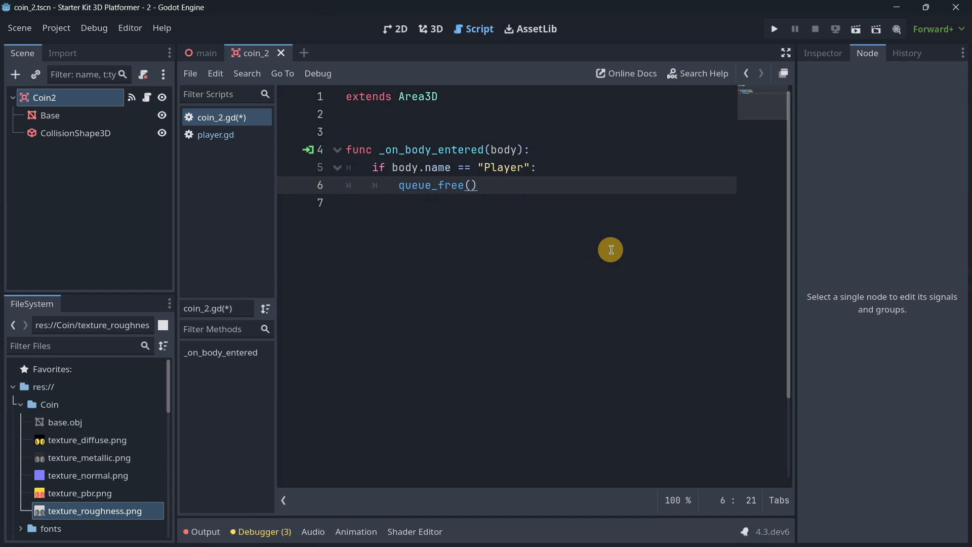
- Add a _process(delta) function between the extends line and _on_body_entered
{"action": "left_click", "coordinate": [416, 118]}
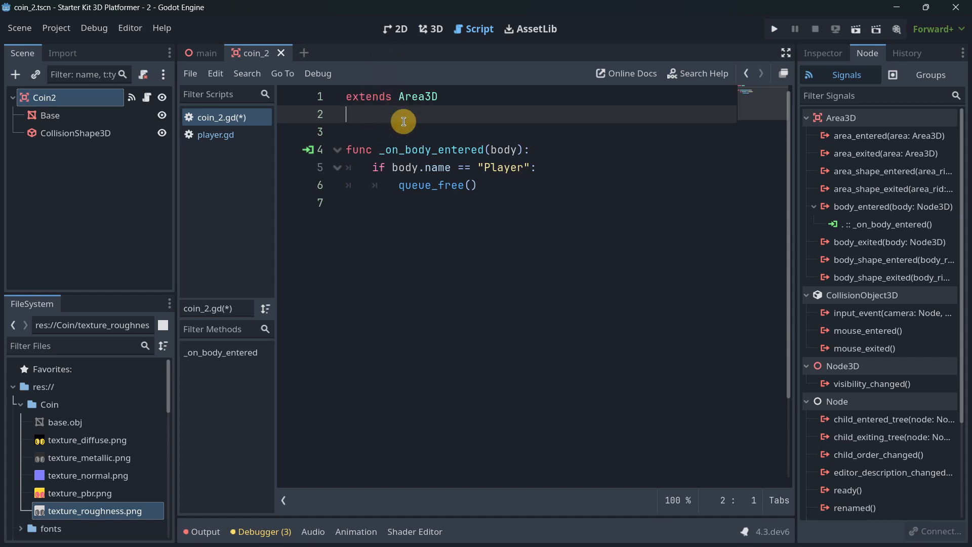
{"action": "key", "text": "Return"}
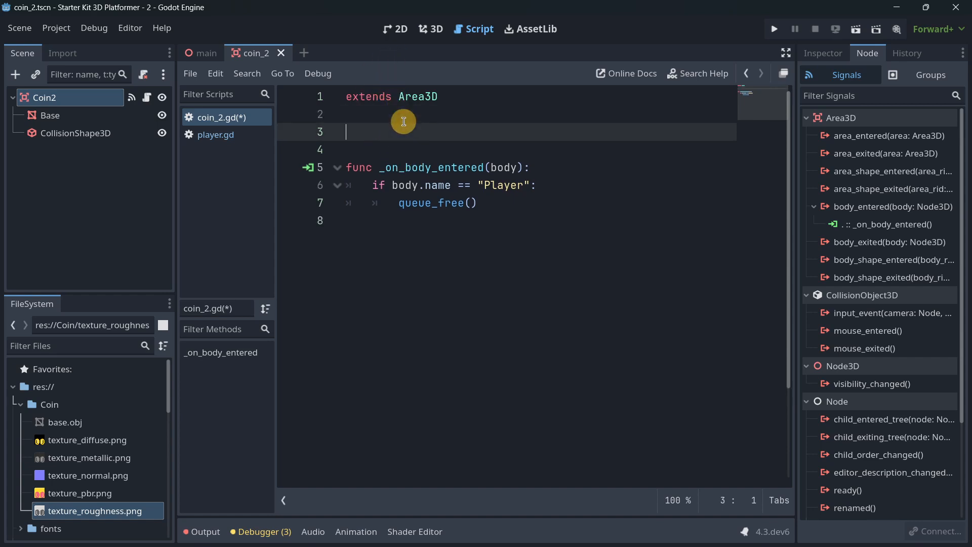
{"action": "type", "text": "func _proc"}
{"action": "key", "text": "Return"}
- In _process, add a look_at() call whose argument is get_parent().get_node("Player")
{"action": "key", "text": "Return"}
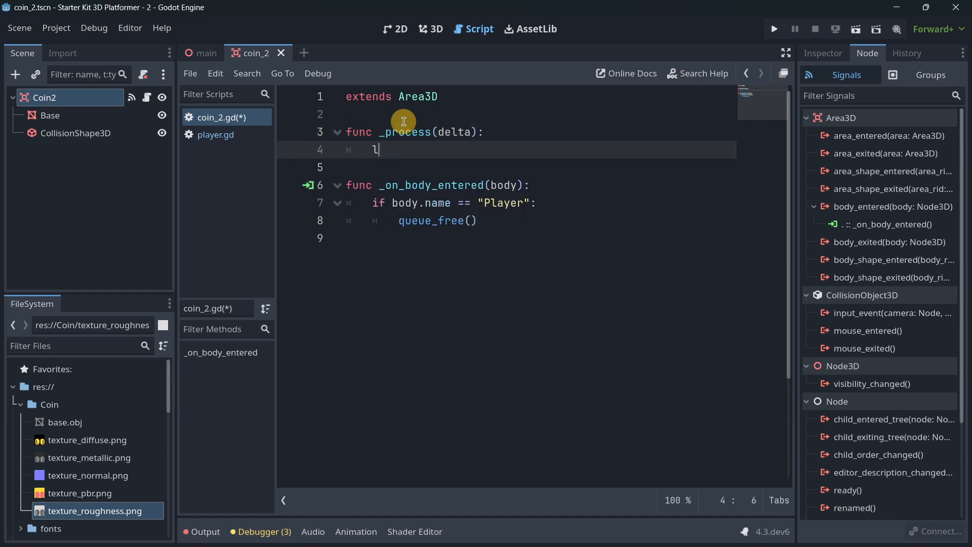
{"action": "type", "text": "look_at"}
{"action": "key", "text": "Return"}
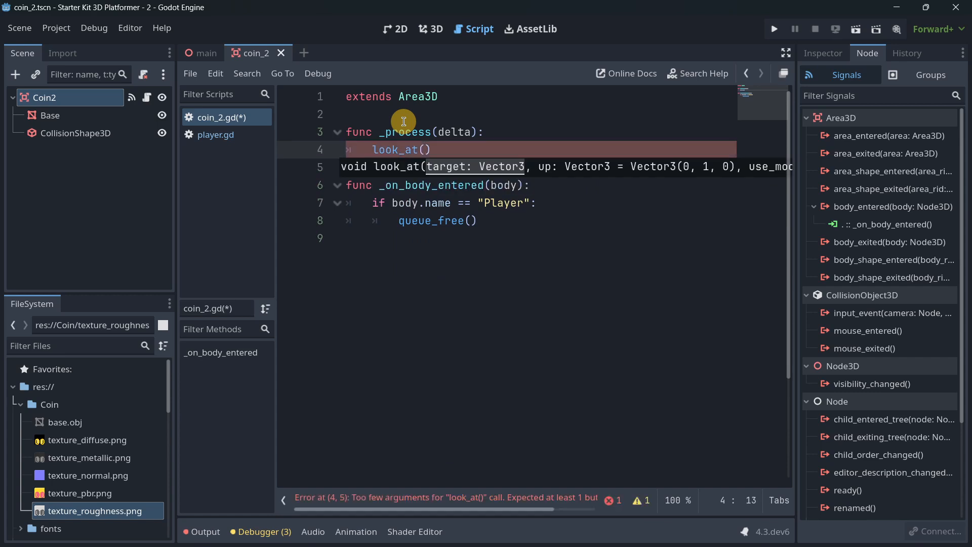
{"action": "type", "text": "get_"}
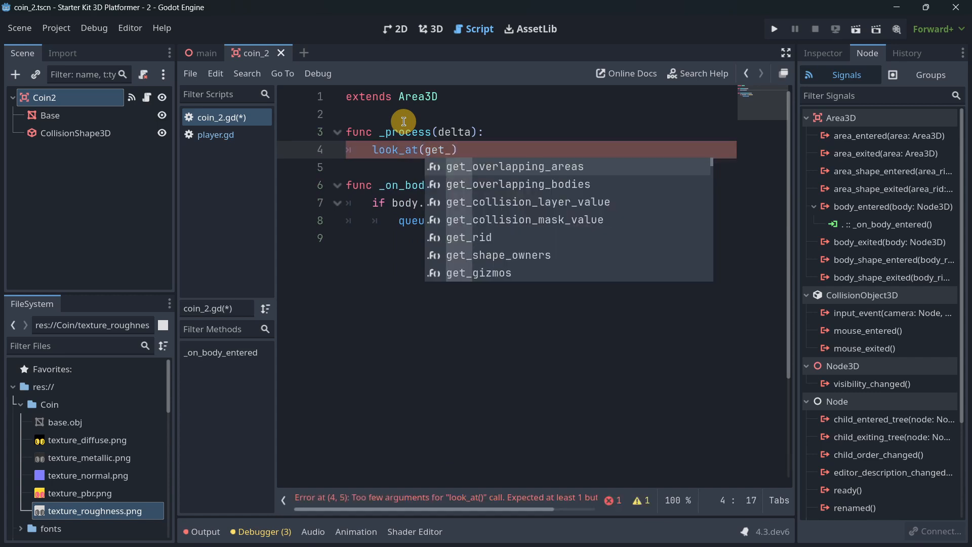
{"action": "type", "text": "parent"}
{"action": "key", "text": "Down"}
{"action": "key", "text": "Return"}
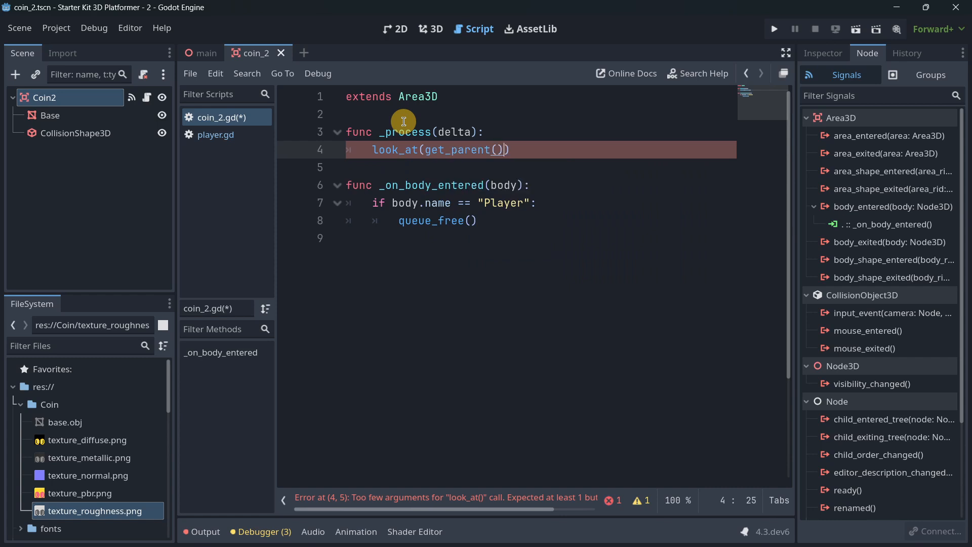
{"action": "type", "text": ".get_node("}
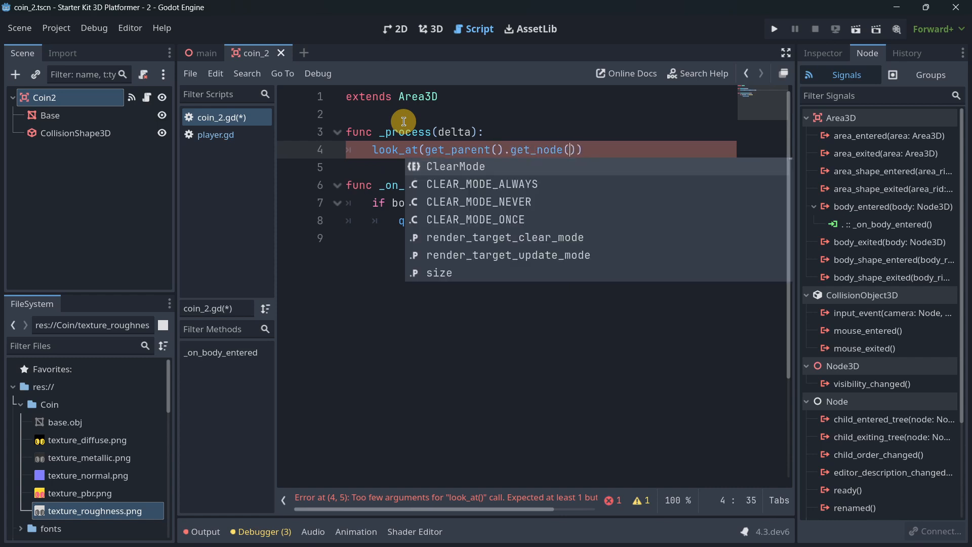
{"action": "type", "text": "\"Player"}
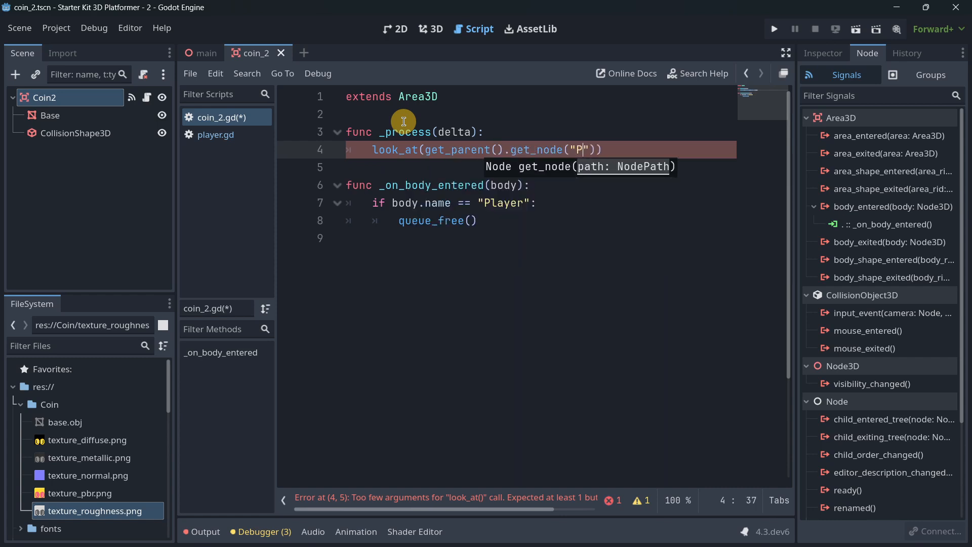
- Check the Player node's name in the main scene, and extend the look_at argument in coin_2.gd with .position.x and a comma
{"action": "left_click", "coordinate": [203, 53]}
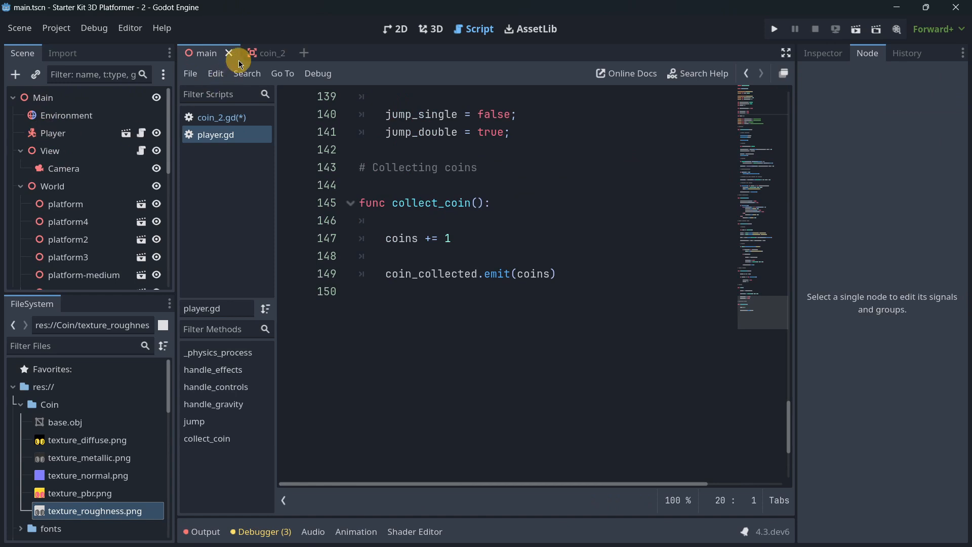
{"action": "left_click", "coordinate": [253, 53]}
{"action": "key", "text": "Right"}
{"action": "key", "text": "Right"}
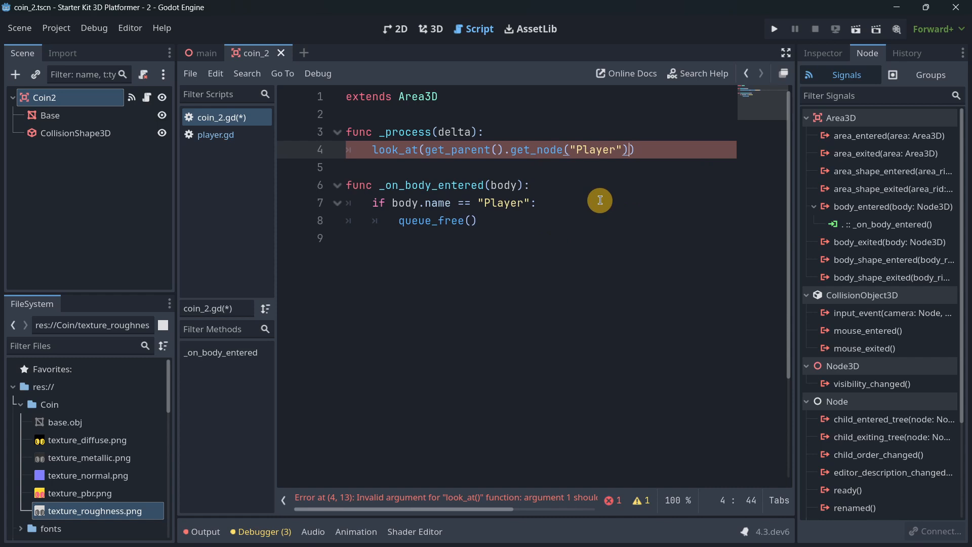
{"action": "type", "text": ".position.x,"}
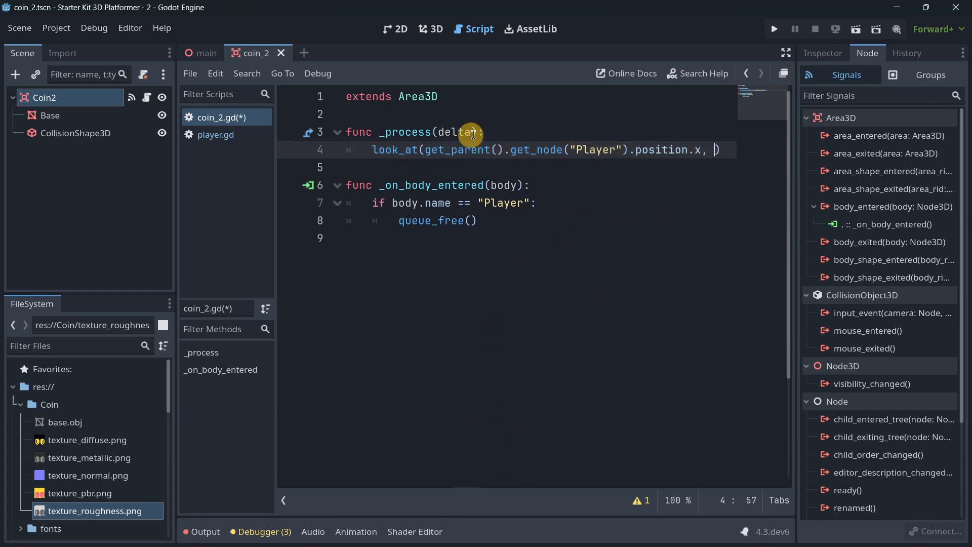
- Copy the Player position expression into look_at twice more for position.y and position.z, and run the project
{"action": "left_click_drag", "start_coordinate": [425, 150], "coordinate": [701, 145]}
{"action": "key", "text": "ctrl+c"}
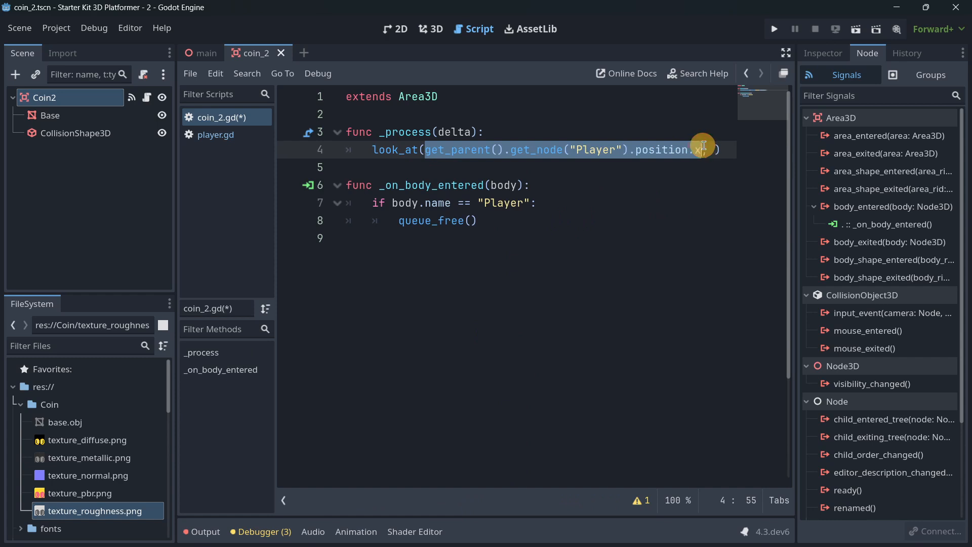
{"action": "left_click", "coordinate": [715, 149]}
{"action": "key", "text": "ctrl+v"}
{"action": "key", "text": "shift+Left"}
{"action": "type", "text": "y"}
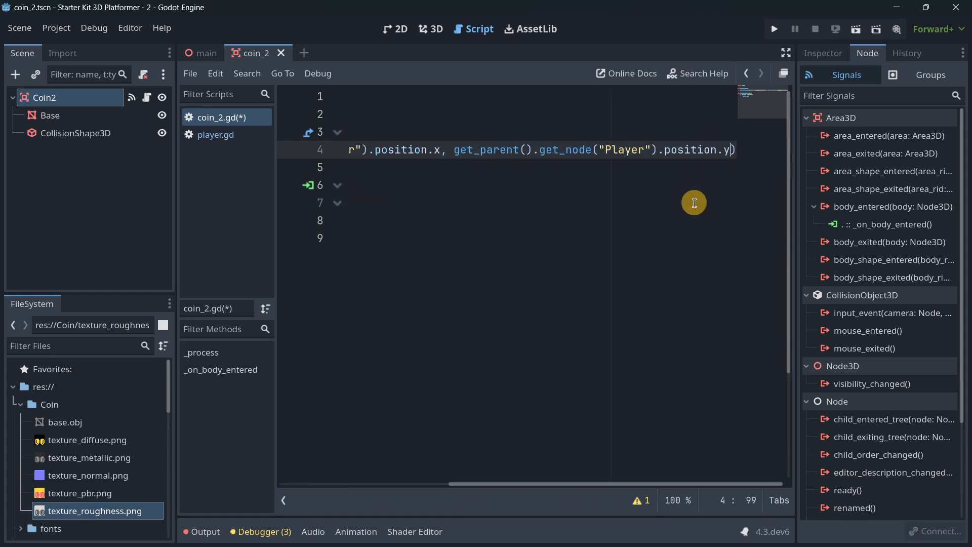
{"action": "type", "text": ","}
{"action": "key", "text": "ctrl+v"}
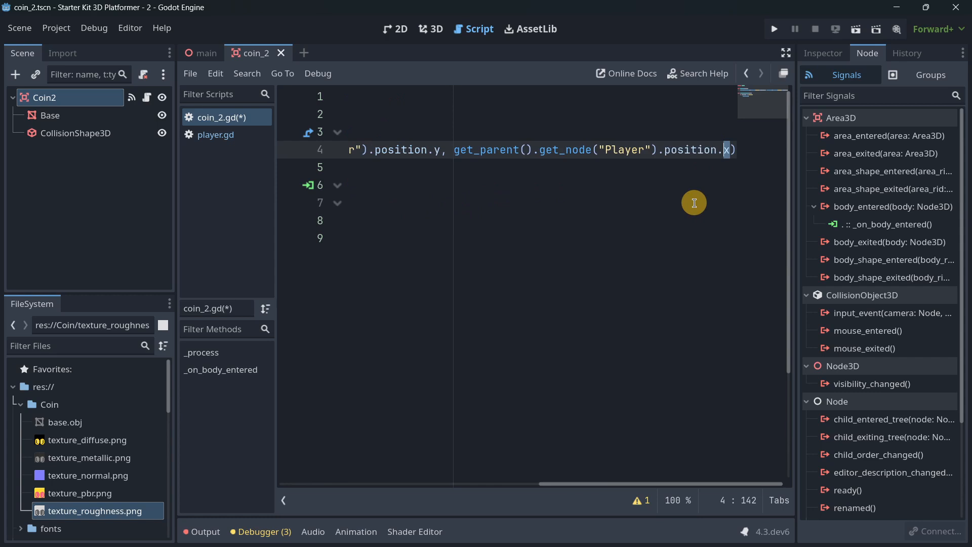
{"action": "key", "text": "F5"}
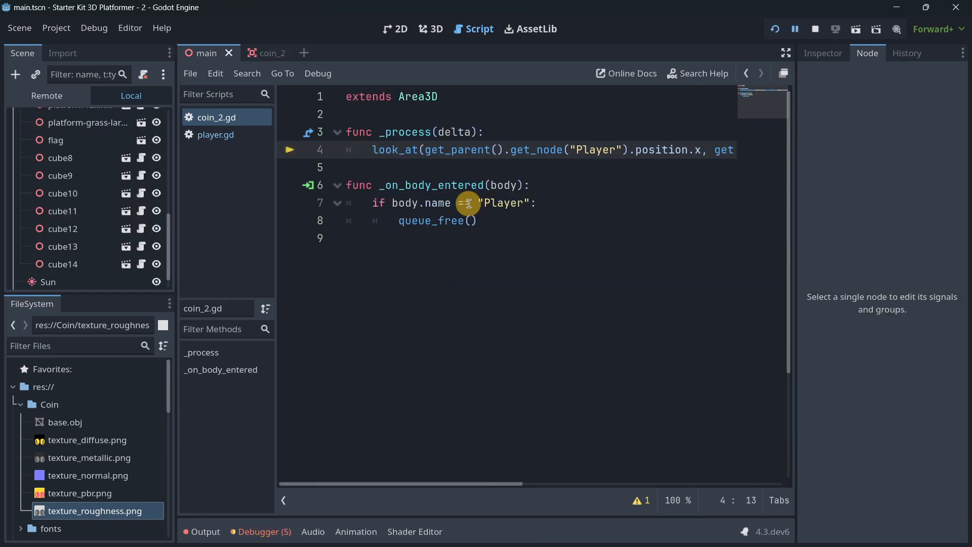
- Wrap the three Player position coordinates in look_at inside Vector3( )
{"action": "type", "text": "Vector"}
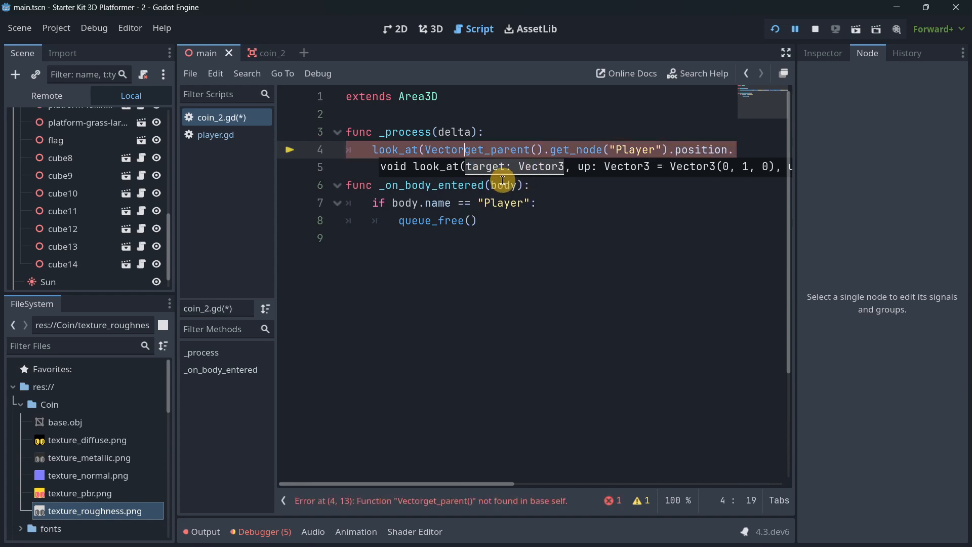
{"action": "type", "text": "3("}
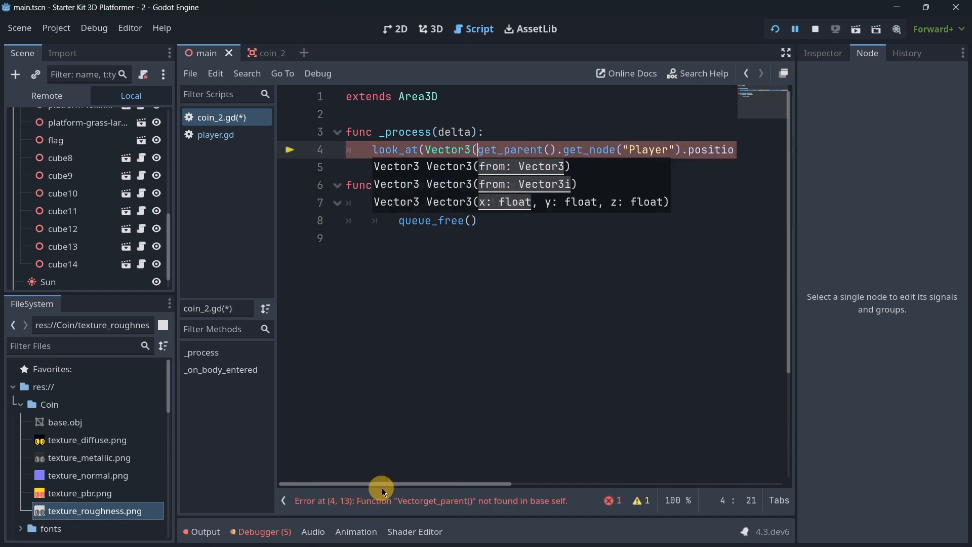
{"action": "left_click_drag", "start_coordinate": [383, 489], "coordinate": [728, 150]}
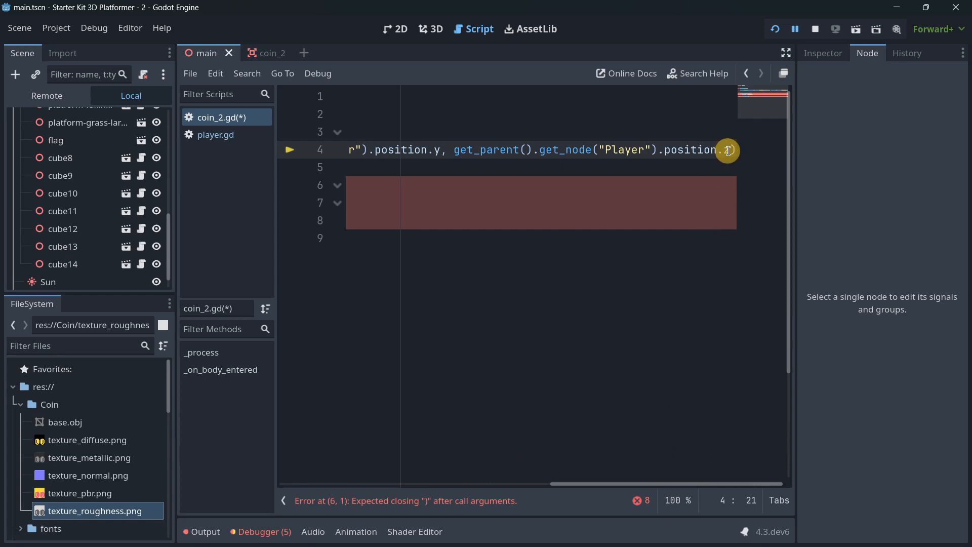
{"action": "left_click", "coordinate": [727, 151]}
{"action": "type", "text": ")"}
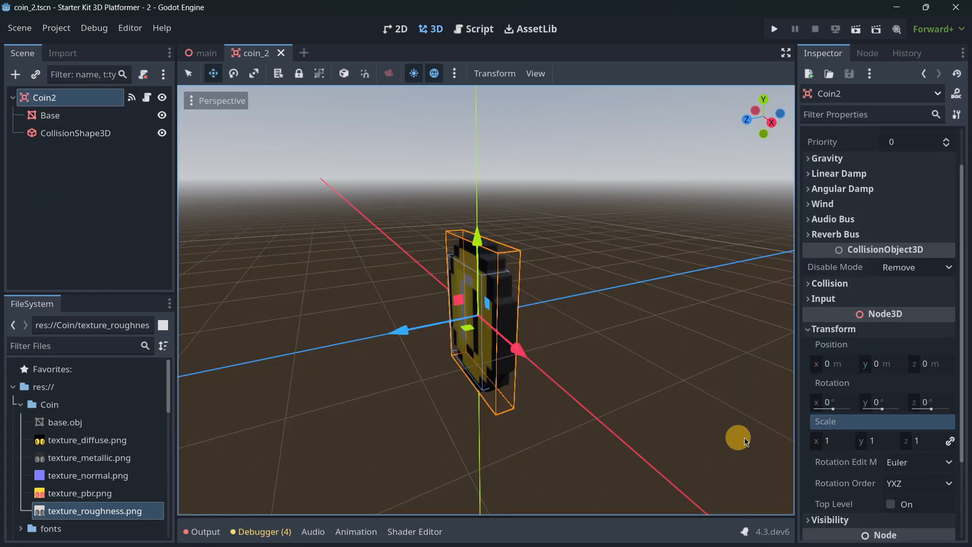
- Set the scale of the Coin2 root node to 0.5
{"action": "left_click", "coordinate": [834, 444]}
{"action": "type", "text": "0.5"}
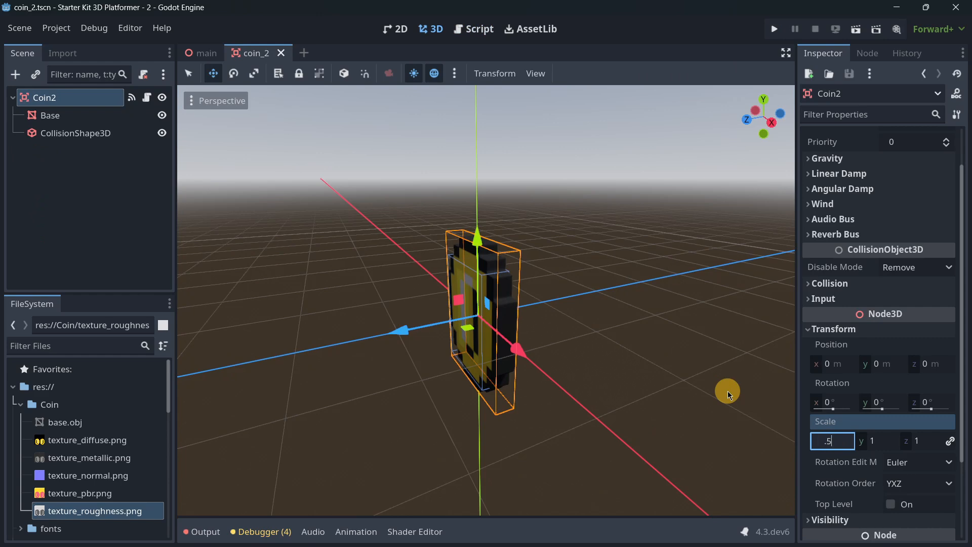
{"action": "key", "text": "Return"}
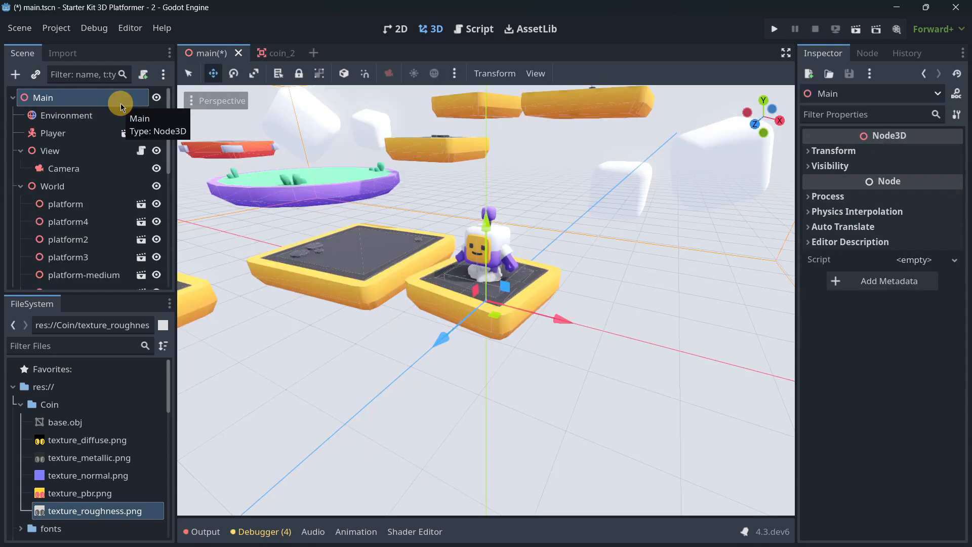
- Instantiate the coin_2 scene as a child of Main in the main scene
{"action": "left_click", "coordinate": [35, 75]}
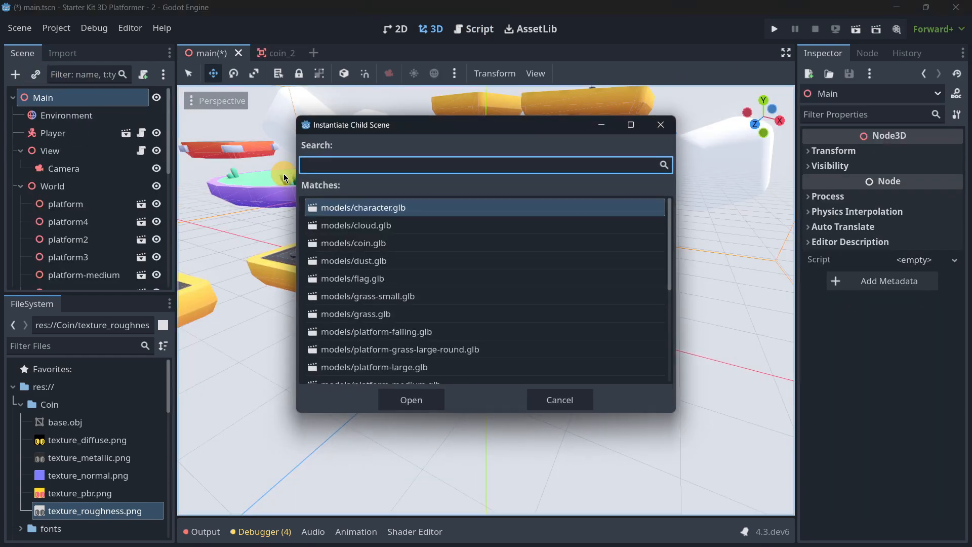
{"action": "type", "text": "coin"}
{"action": "key", "text": "Down"}
{"action": "key", "text": "Return"}
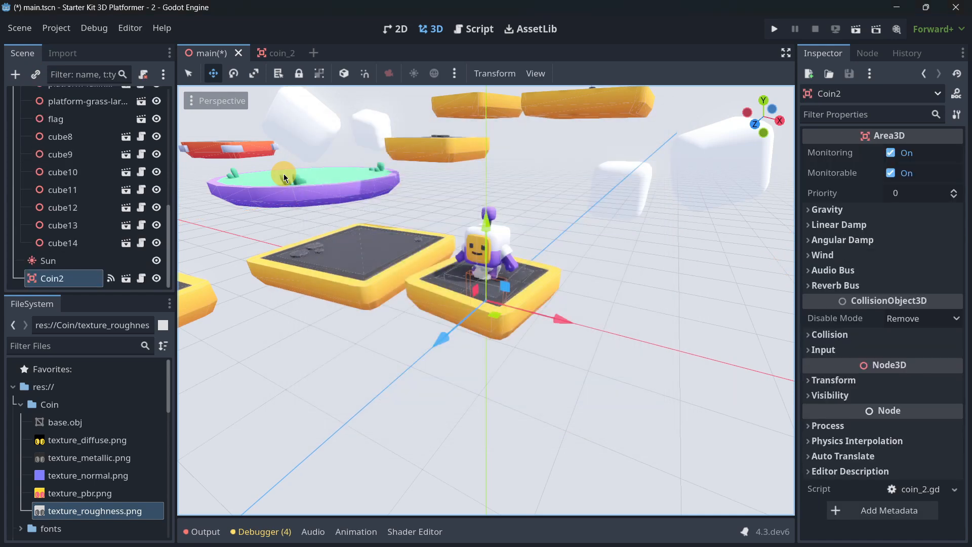
- Move Coin2 onto the yellow platform next to the player's starting platform and raise it just above the surface
{"action": "scroll", "coordinate": [488, 249], "scroll_direction": "down", "scroll_amount": 3}
{"action": "left_click_drag", "start_coordinate": [489, 249], "coordinate": [401, 187]}
{"action": "right_click_drag", "start_coordinate": [572, 254], "coordinate": [586, 239]}
{"action": "scroll", "coordinate": [573, 254], "scroll_direction": "up", "scroll_amount": 8}
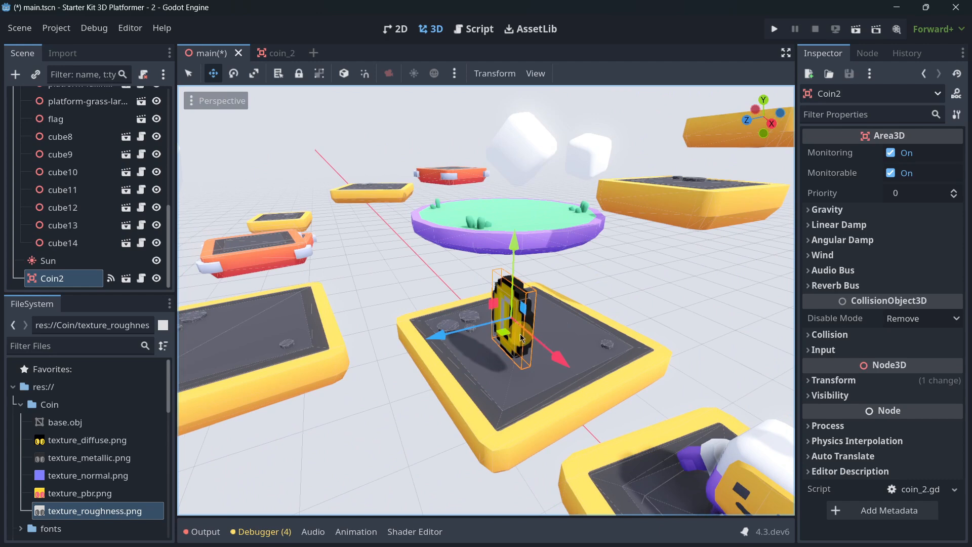
{"action": "left_click_drag", "start_coordinate": [505, 336], "coordinate": [514, 318]}
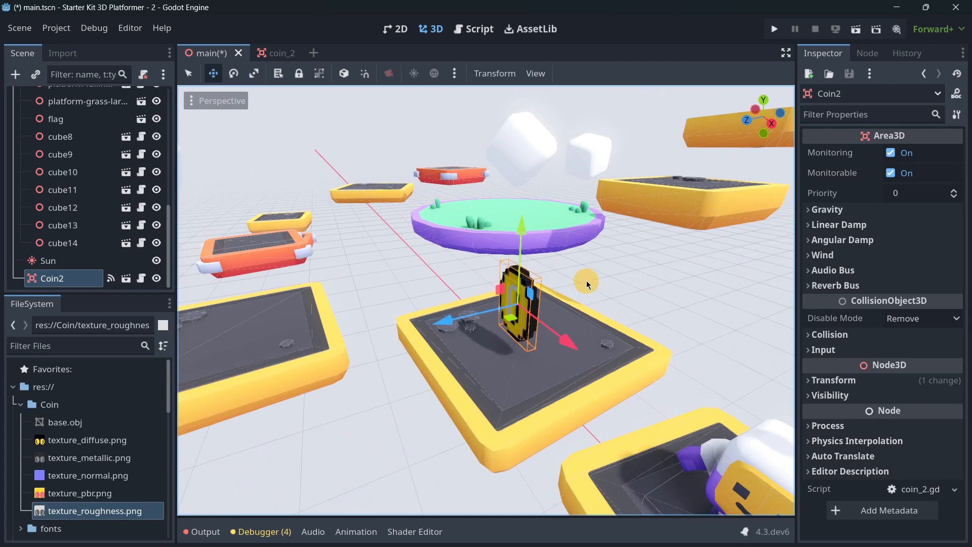
{"action": "scroll", "coordinate": [586, 280], "scroll_direction": "down", "scroll_amount": 10}
{"action": "scroll", "coordinate": [478, 299], "scroll_direction": "up", "scroll_amount": 6}
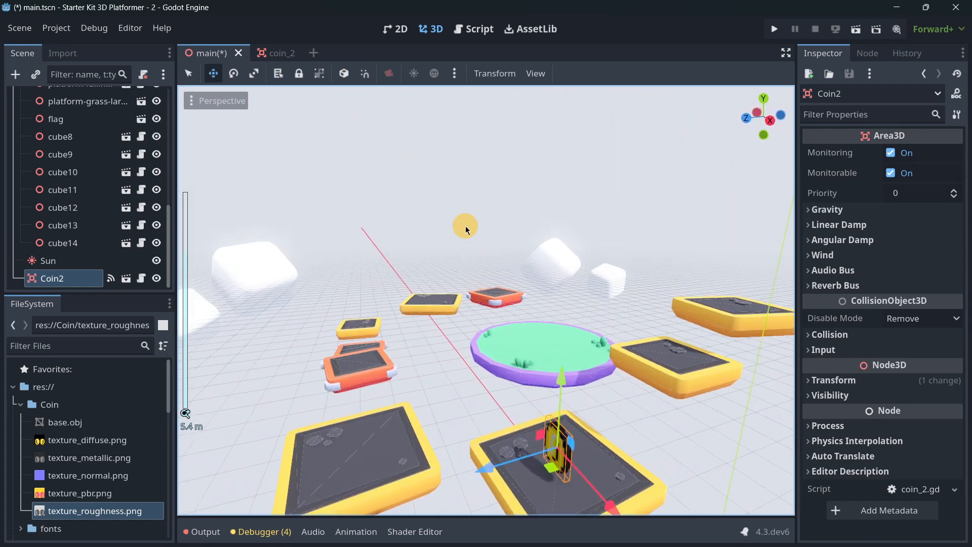
- Duplicate Coin2 and place the copy just above the round green platform
{"action": "double_click", "coordinate": [74, 277]}
{"action": "key", "text": "ctrl+d"}
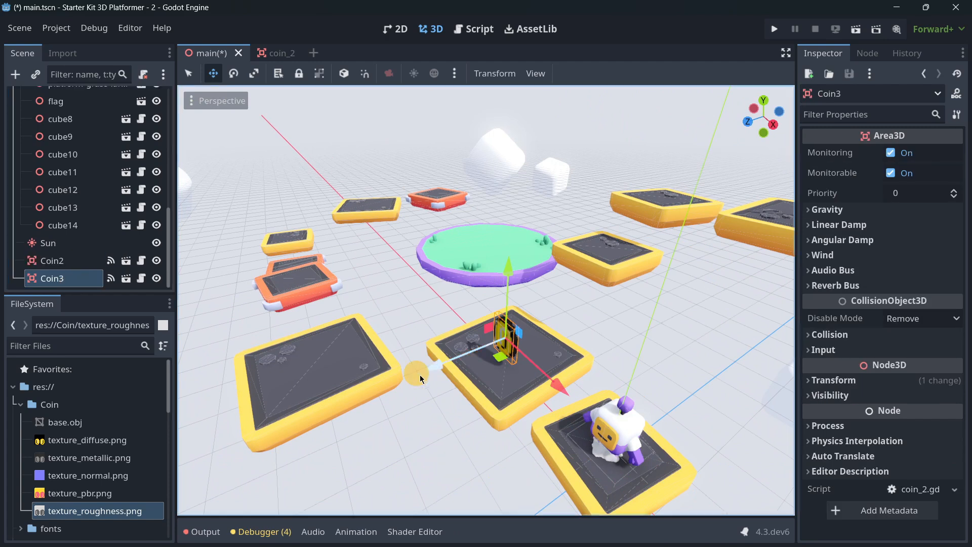
{"action": "left_click_drag", "start_coordinate": [499, 357], "coordinate": [480, 260]}
{"action": "left_click_drag", "start_coordinate": [486, 199], "coordinate": [487, 166]}
{"action": "scroll", "coordinate": [466, 303], "scroll_direction": "up", "scroll_amount": 4}
{"action": "right_click_drag", "start_coordinate": [470, 299], "coordinate": [486, 281]}
{"action": "left_click_drag", "start_coordinate": [398, 229], "coordinate": [281, 275]}
- Duplicate the coin on the green platform and place the copy above the small yellow platform beside the flag platform
{"action": "key", "text": "ctrl+d"}
{"action": "scroll", "coordinate": [405, 276], "scroll_direction": "down", "scroll_amount": 3}
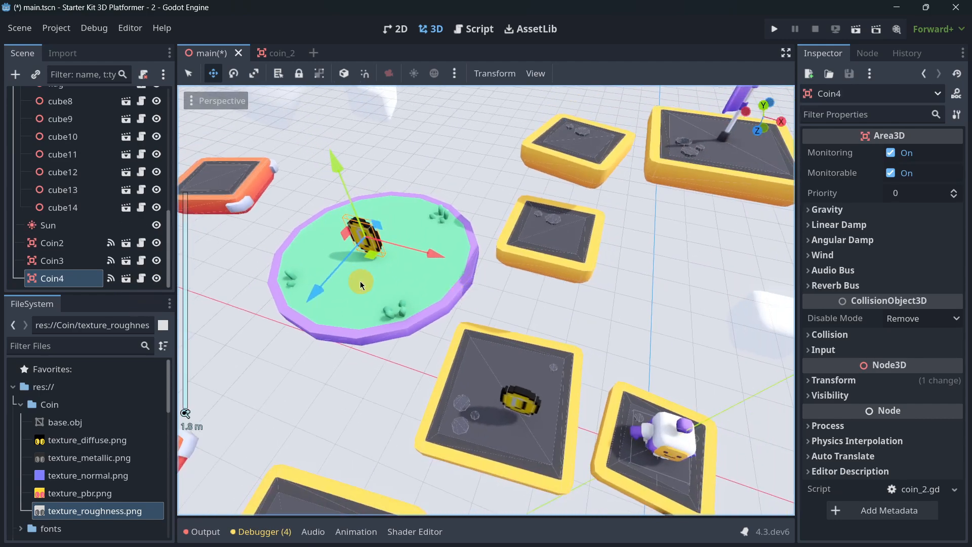
{"action": "left_click_drag", "start_coordinate": [370, 256], "coordinate": [585, 190]}
{"action": "mouse_move", "coordinate": [584, 122]}
{"action": "left_mouse_down"}
{"action": "mouse_move", "coordinate": [590, 88]}
{"action": "mouse_move", "coordinate": [582, 130]}
{"action": "left_mouse_up"}
{"action": "right_click_drag", "start_coordinate": [582, 129], "coordinate": [491, 245]}
{"action": "scroll", "coordinate": [490, 245], "scroll_direction": "down", "scroll_amount": 2}
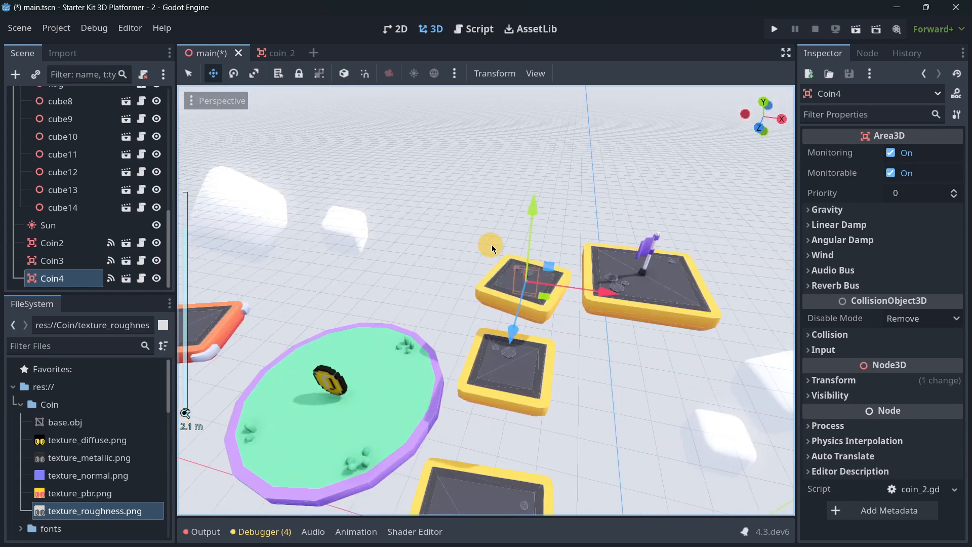
{"action": "left_click_drag", "start_coordinate": [526, 217], "coordinate": [509, 317]}
{"action": "mouse_move", "coordinate": [525, 200]}
{"action": "left_mouse_down"}
{"action": "mouse_move", "coordinate": [501, 335]}
{"action": "mouse_move", "coordinate": [530, 196]}
{"action": "left_mouse_up"}
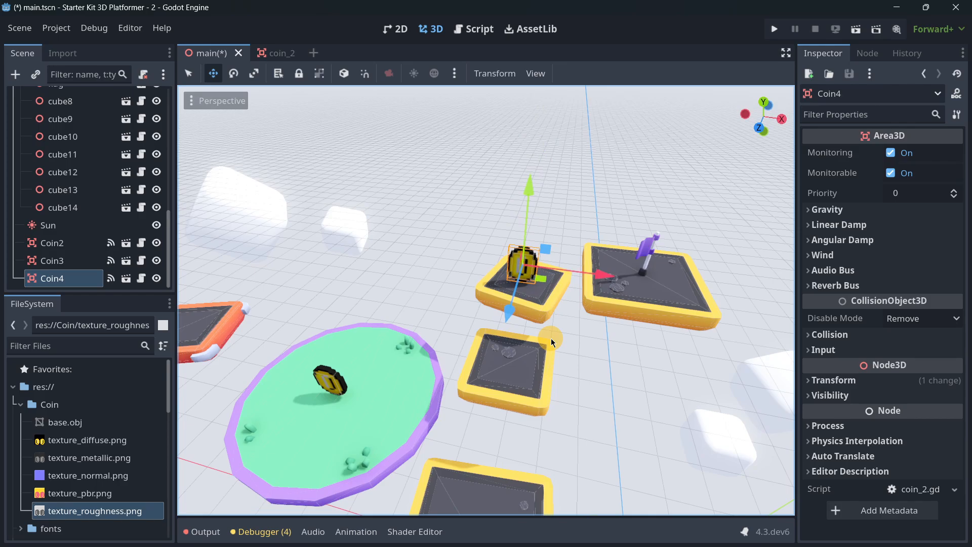
- Run the game and steer the character across the platforms through all three coins to test collecting them
{"action": "key", "text": "F5"}
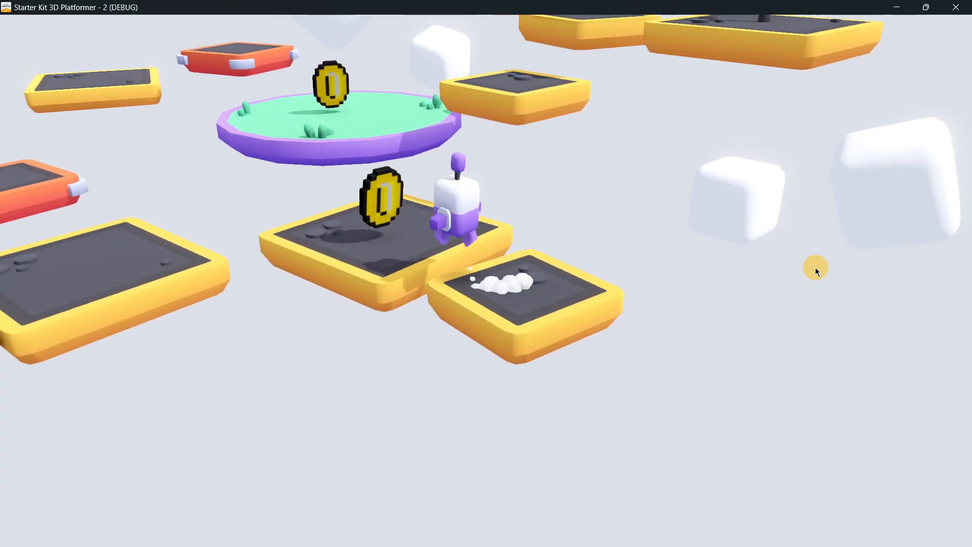
{"action": "key", "text": "a"}
{"action": "key", "text": "w"}
{"action": "key", "text": "space"}
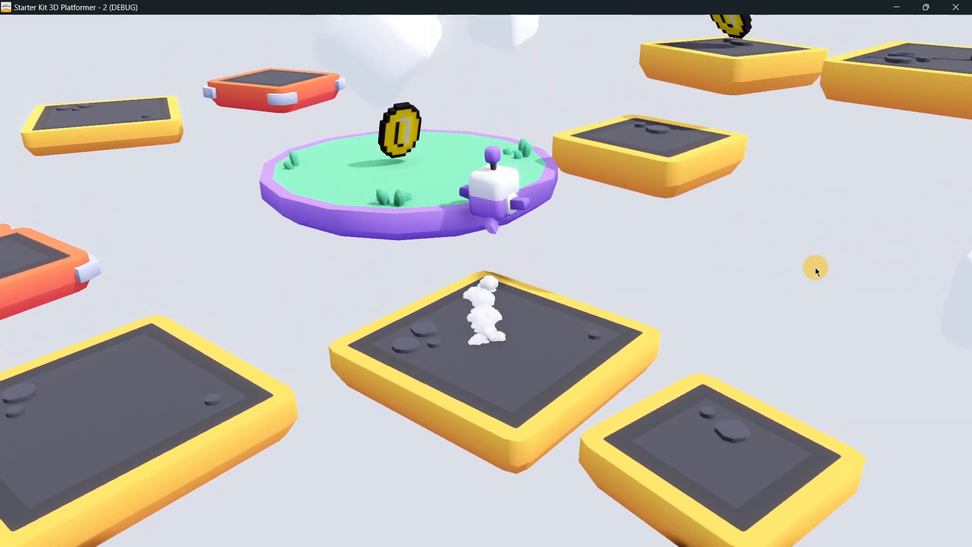
{"action": "key", "text": "a"}
{"action": "key", "text": "s"}
{"action": "key", "text": "d"}
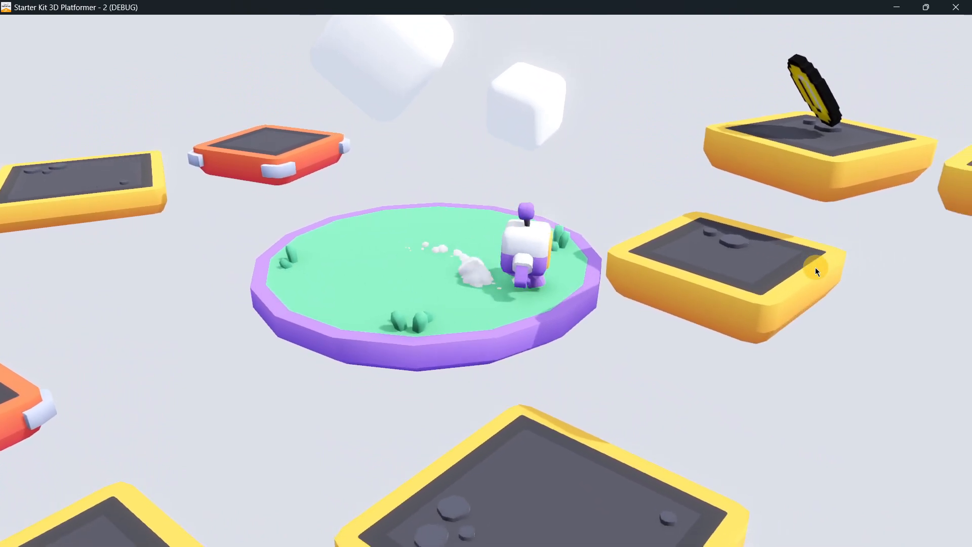
{"action": "key", "text": "space"}
{"action": "key", "text": "s"}
{"action": "key", "text": "w"}
{"action": "key", "text": "space"}
{"action": "key", "text": "d"}
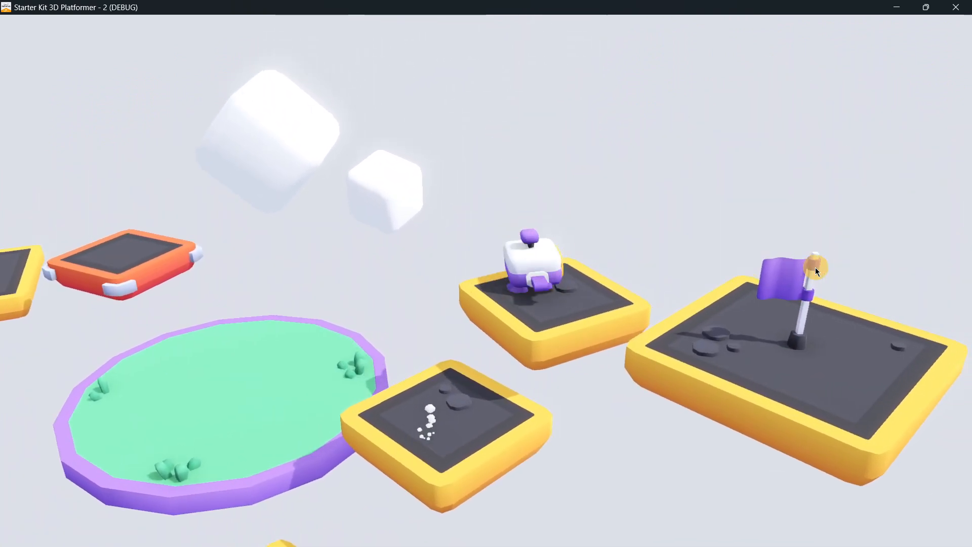